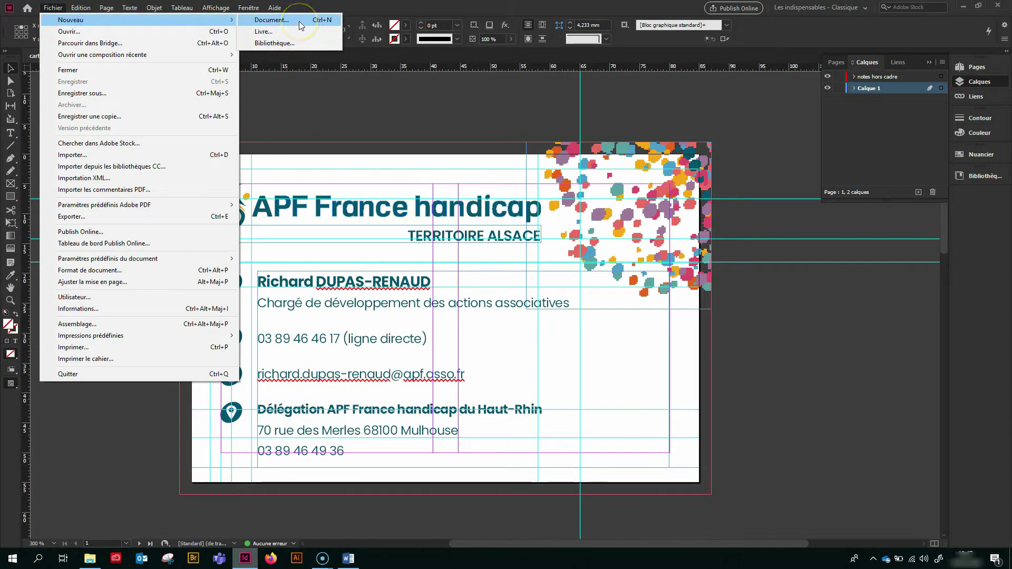
# Start a new two-page landscape document measuring 85 × 55 mm, with millimetres as the unit
pyautogui.click(299, 21)
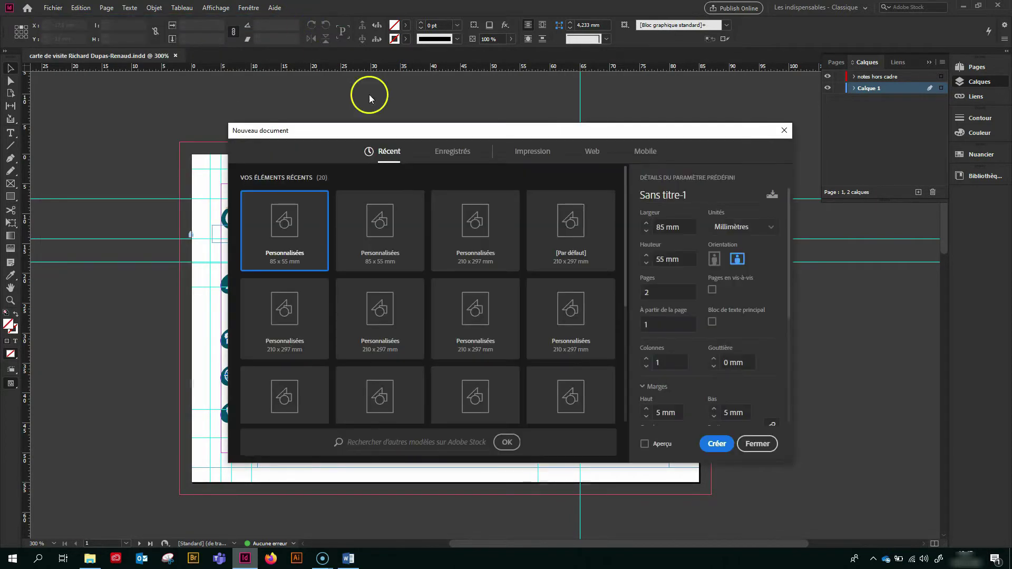
pyautogui.click(668, 261)
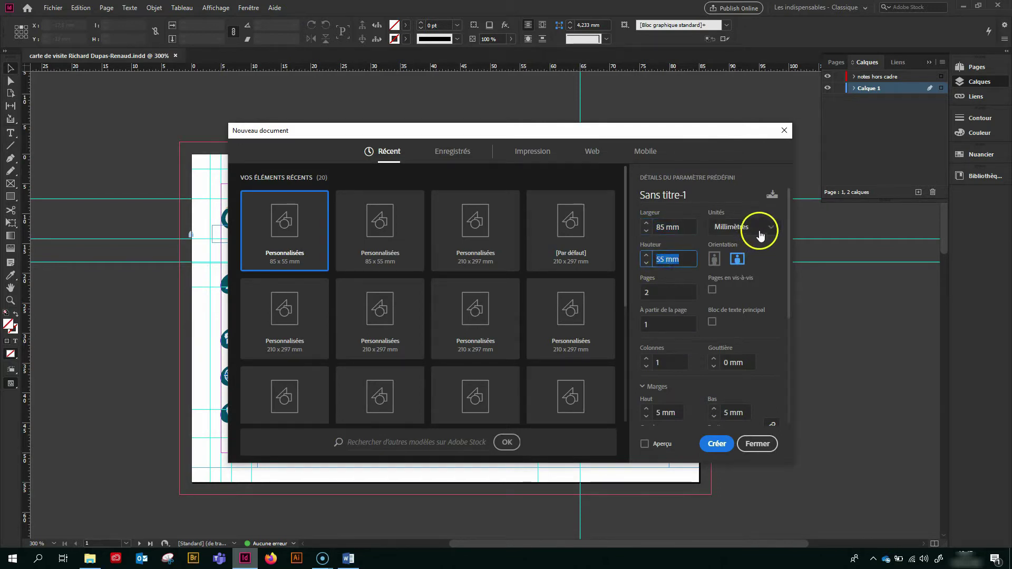
pyautogui.click(740, 231)
pyautogui.click(739, 231)
pyautogui.click(643, 293)
# Give the new document linked 5 mm margins and a 2 mm bleed on all sides, and create it
pyautogui.scroll(-3, 657, 321)
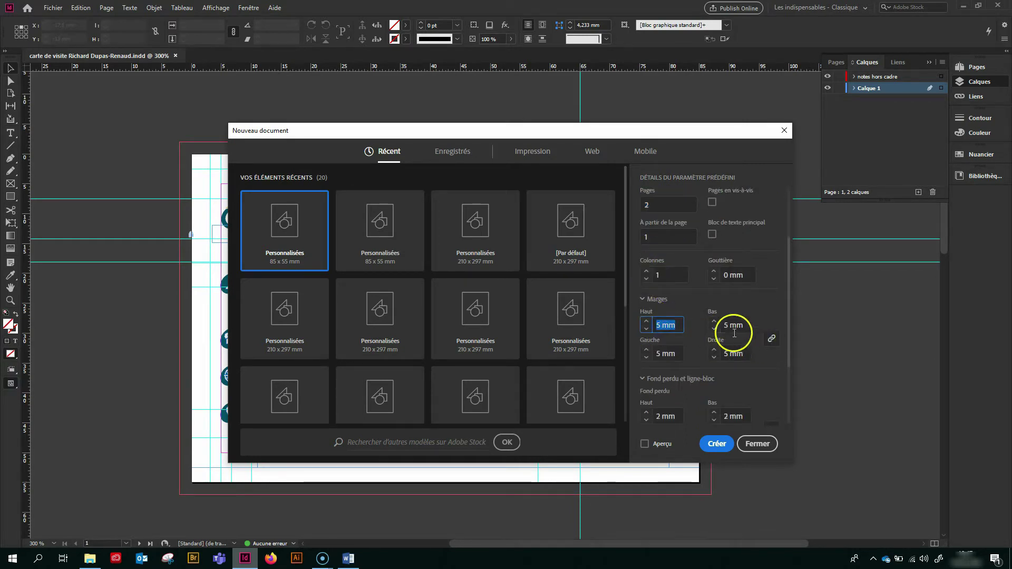
pyautogui.click(715, 322)
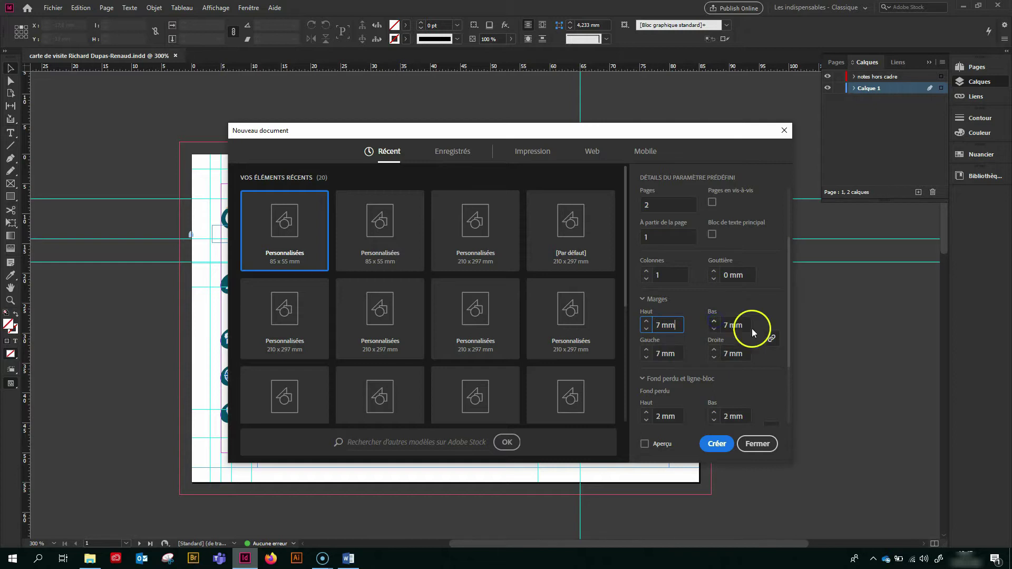
pyautogui.click(713, 329)
pyautogui.click(773, 340)
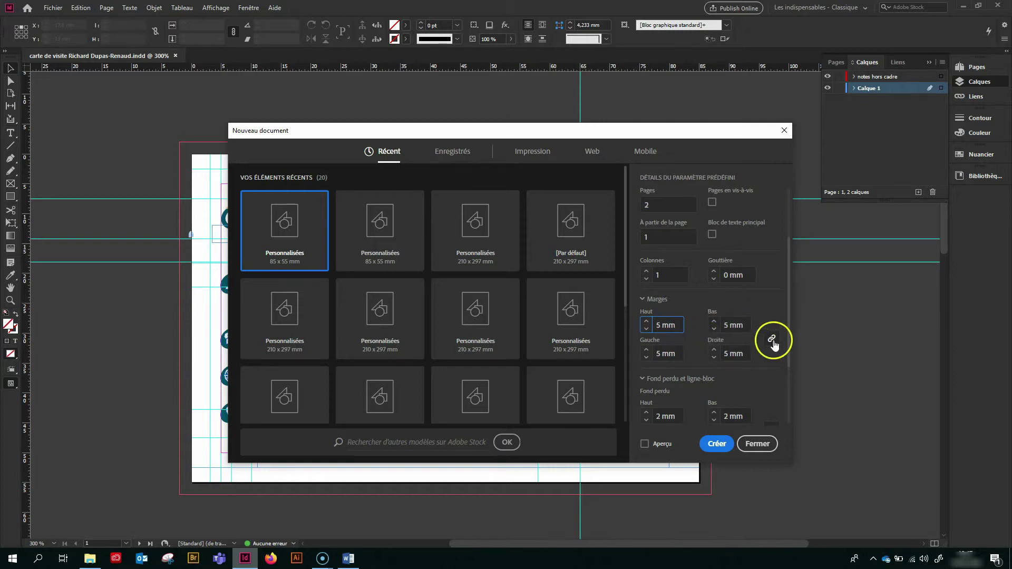
pyautogui.scroll(-3, 760, 349)
pyautogui.click(656, 327)
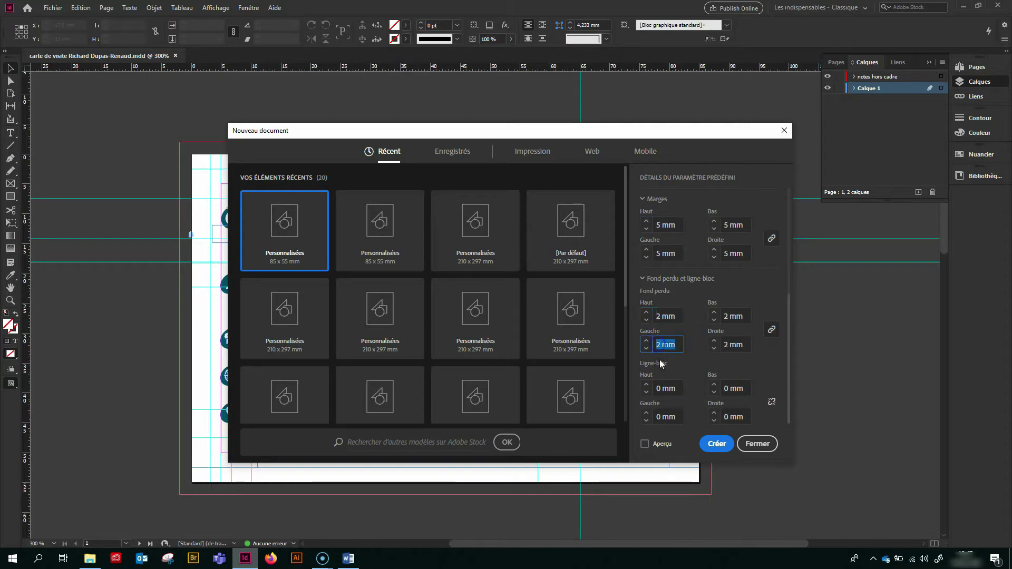
pyautogui.scroll(1, 676, 316)
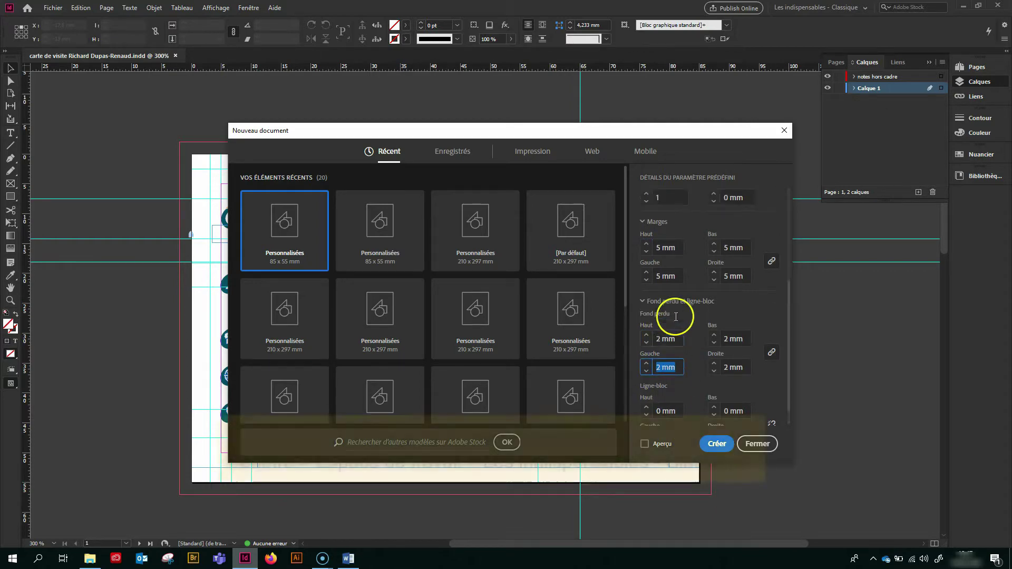
pyautogui.scroll(5, 685, 364)
pyautogui.click(716, 443)
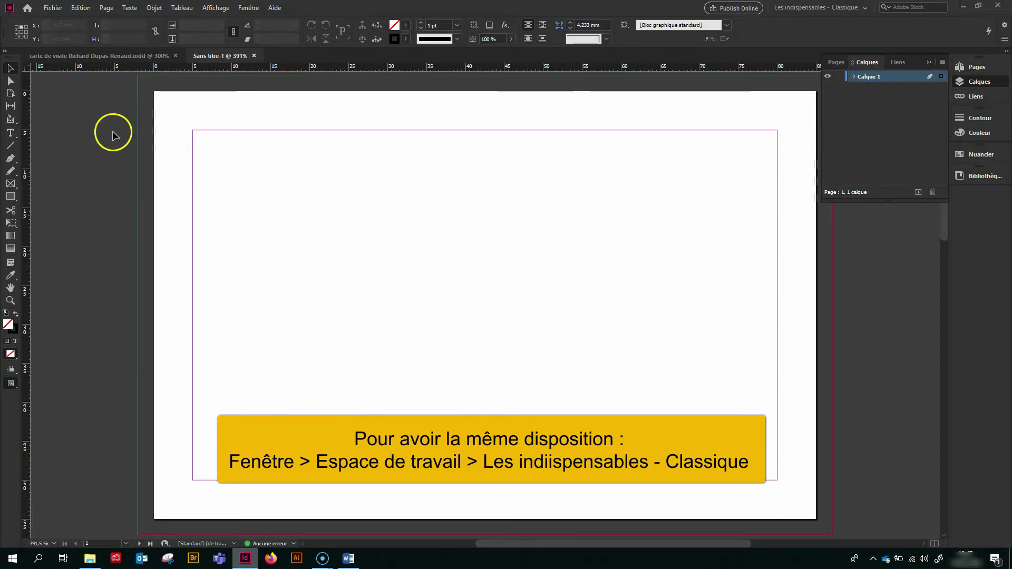
# Rename the document's only layer as Back
pyautogui.doubleClick(872, 78)
pyautogui.write('Back')
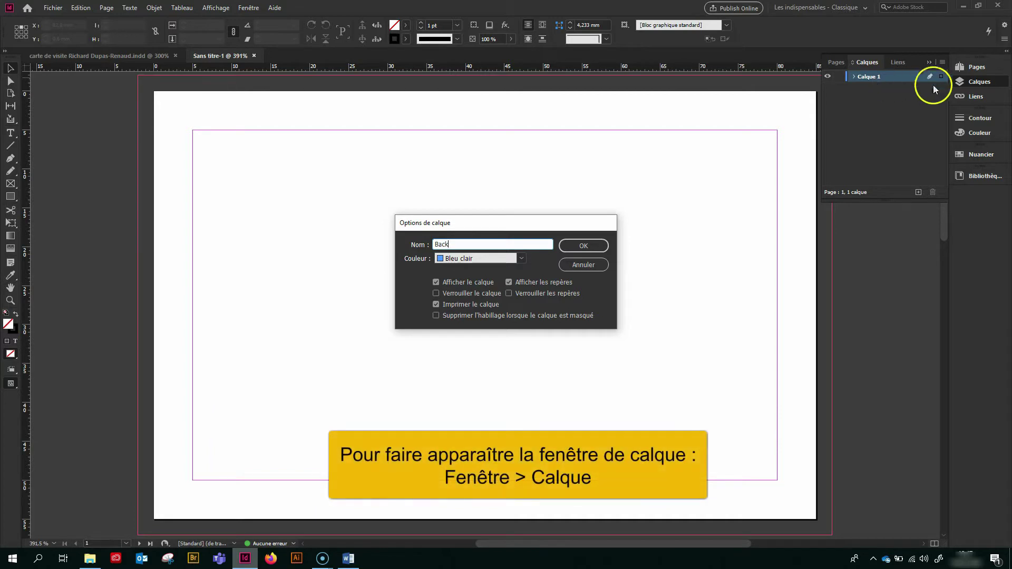
pyautogui.click(579, 252)
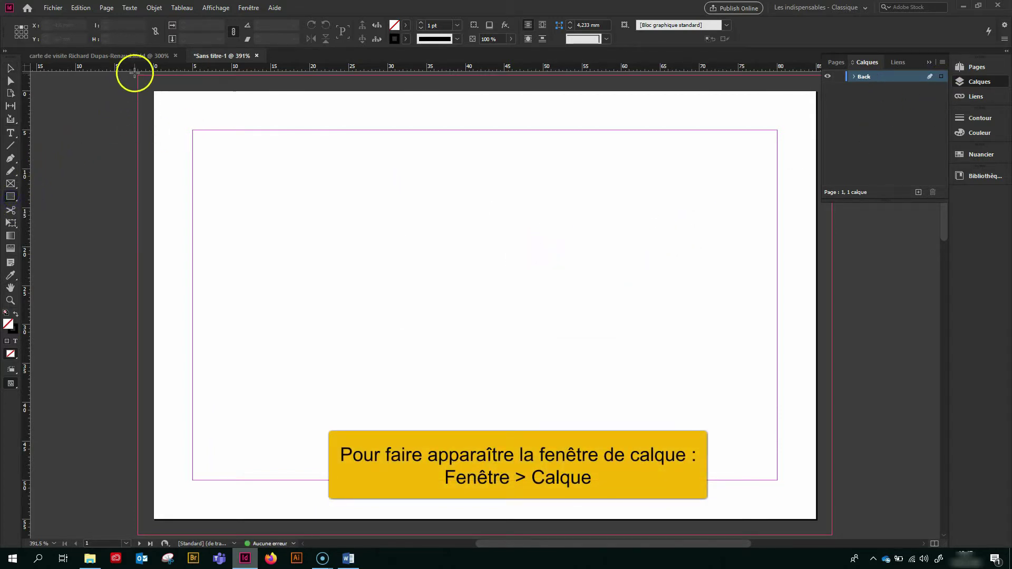
# Draw a rectangle over the whole page and bleed area, with no stroke and the teal library colour C=92 M=52 J=38 N=28 as fill
pyautogui.moveTo(138, 75); pyautogui.dragTo(833, 434)
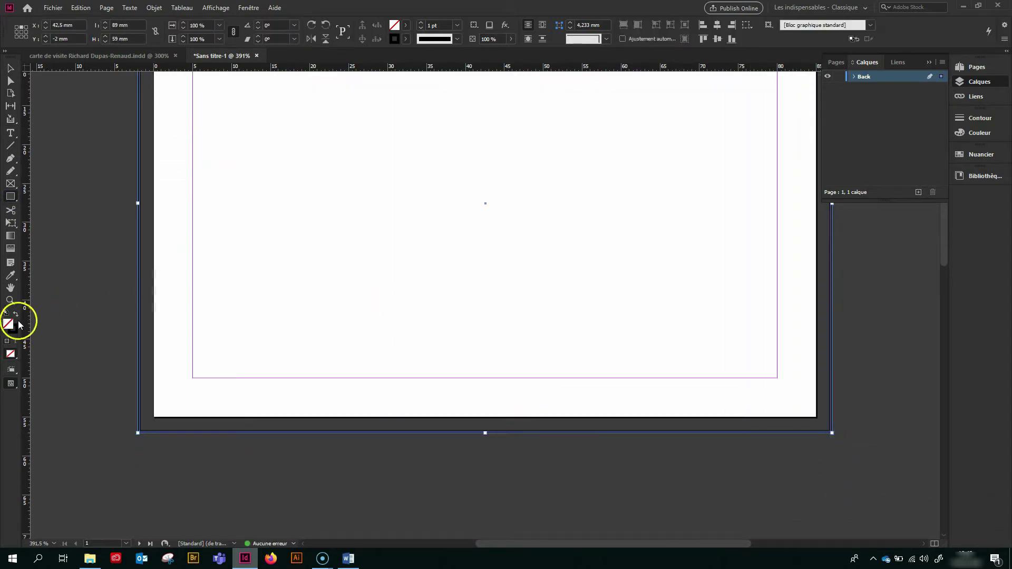
pyautogui.click(16, 315)
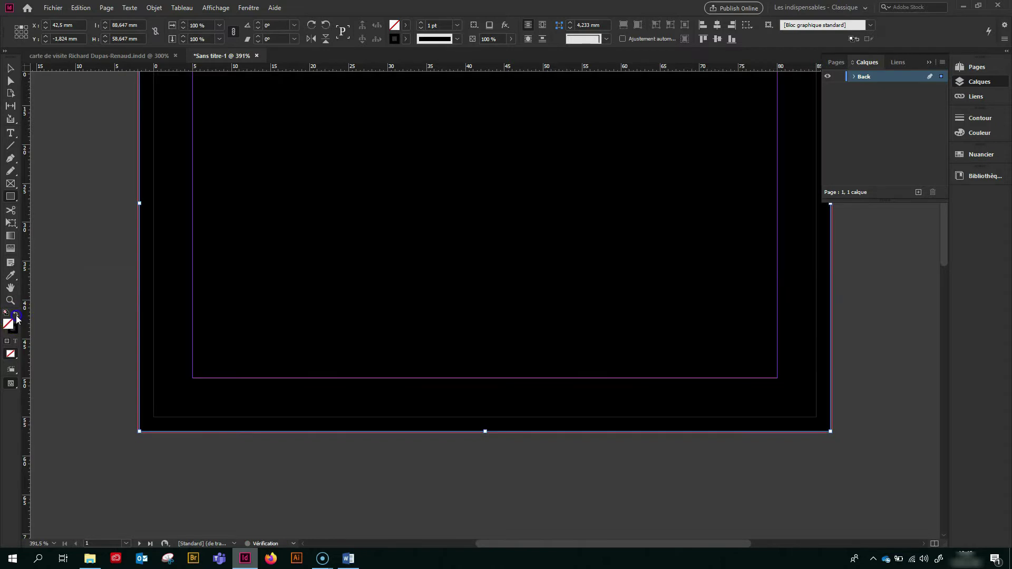
pyautogui.click(985, 155)
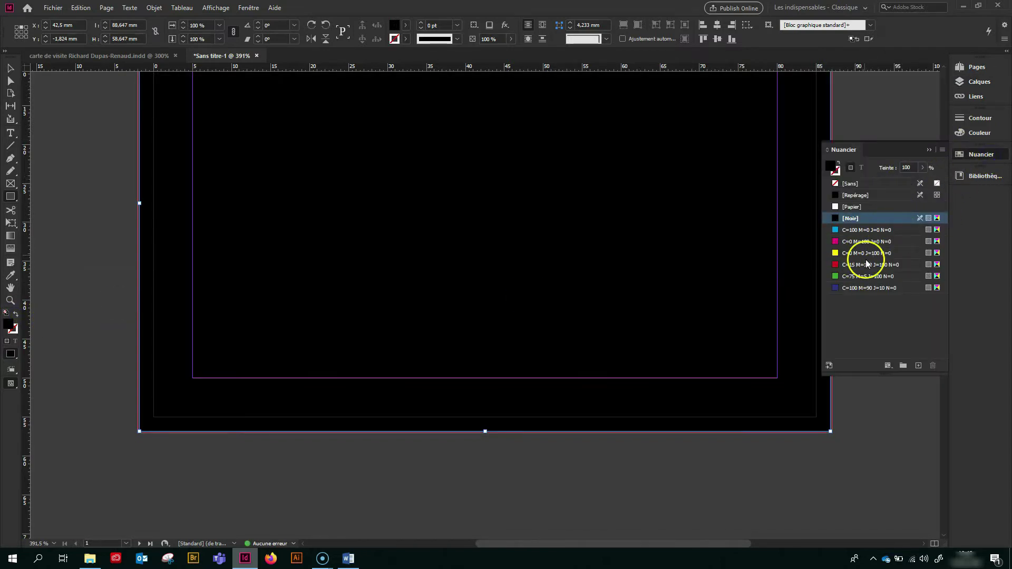
pyautogui.click(984, 176)
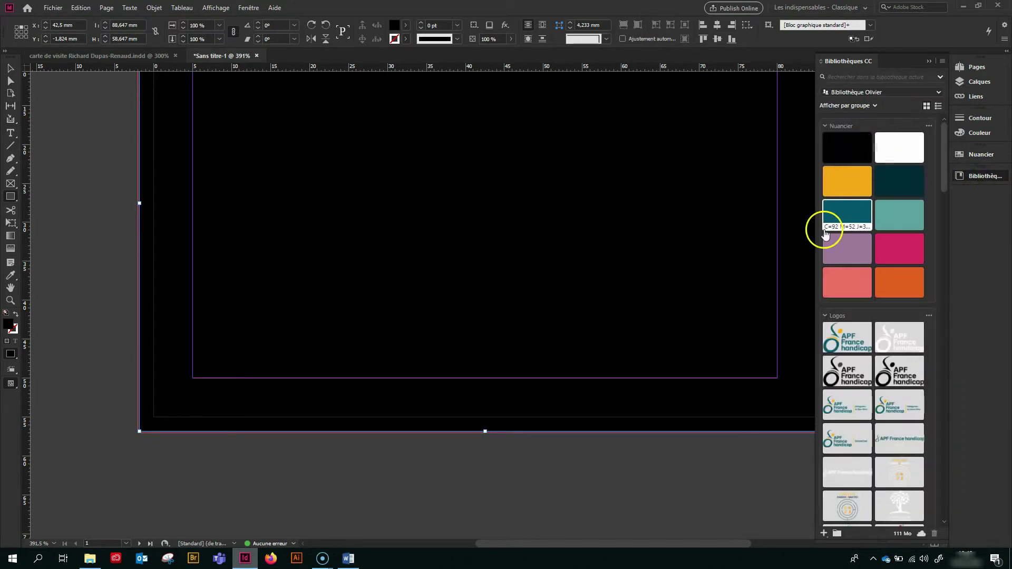
pyautogui.click(854, 216)
pyautogui.scroll(1, 598, 354)
# Add a copy of the teal fill to the document's swatches and check its CMYK options
pyautogui.click(1000, 154)
pyautogui.click(918, 366)
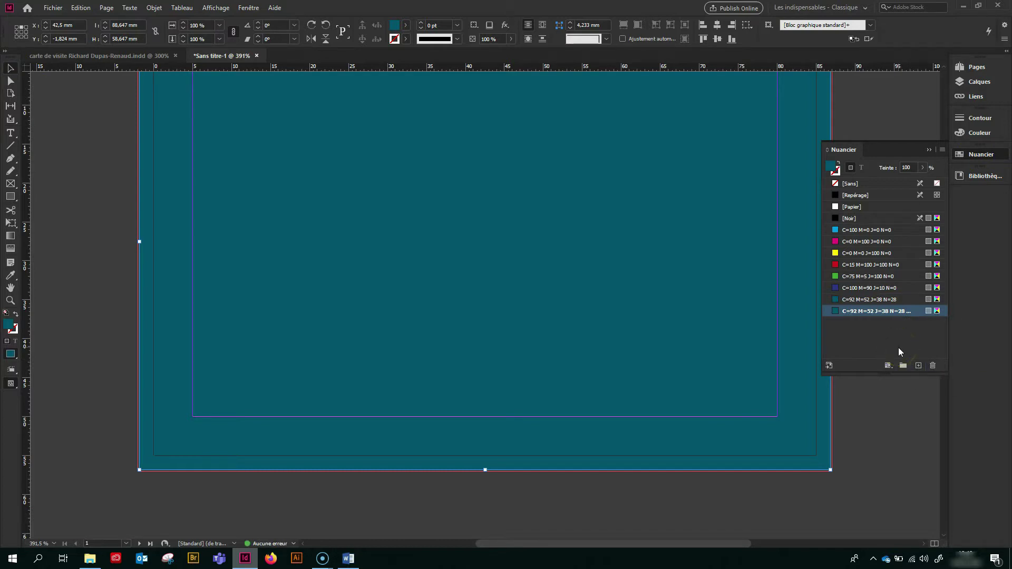
pyautogui.doubleClick(839, 315)
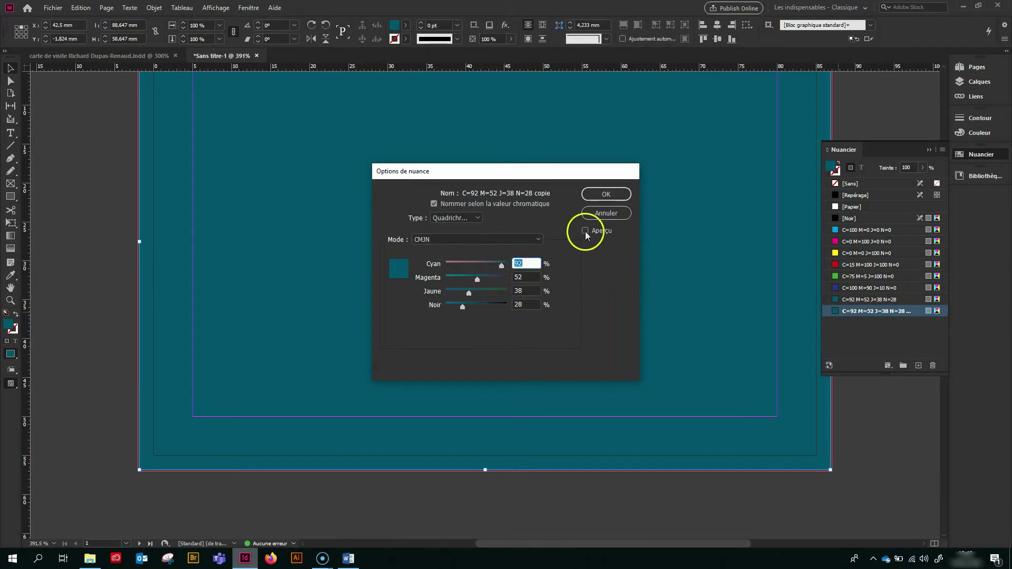
pyautogui.click(605, 194)
# Stretch the teal rectangle's opposite corners onto the bleed guides so that it measures 89 × 59 mm
pyautogui.scroll(1, 471, 244)
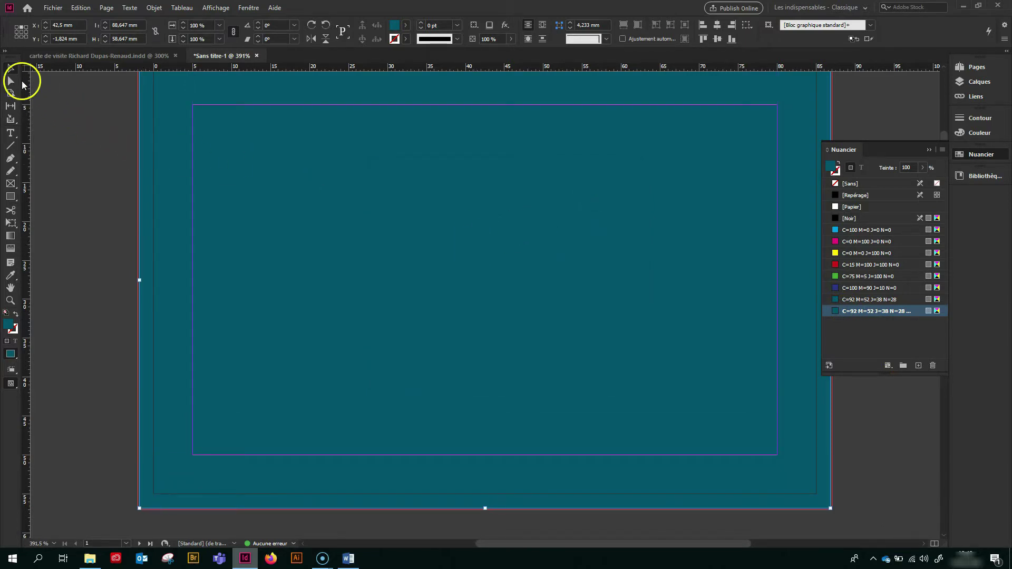
pyautogui.click(90, 150)
pyautogui.scroll(3, 119, 181)
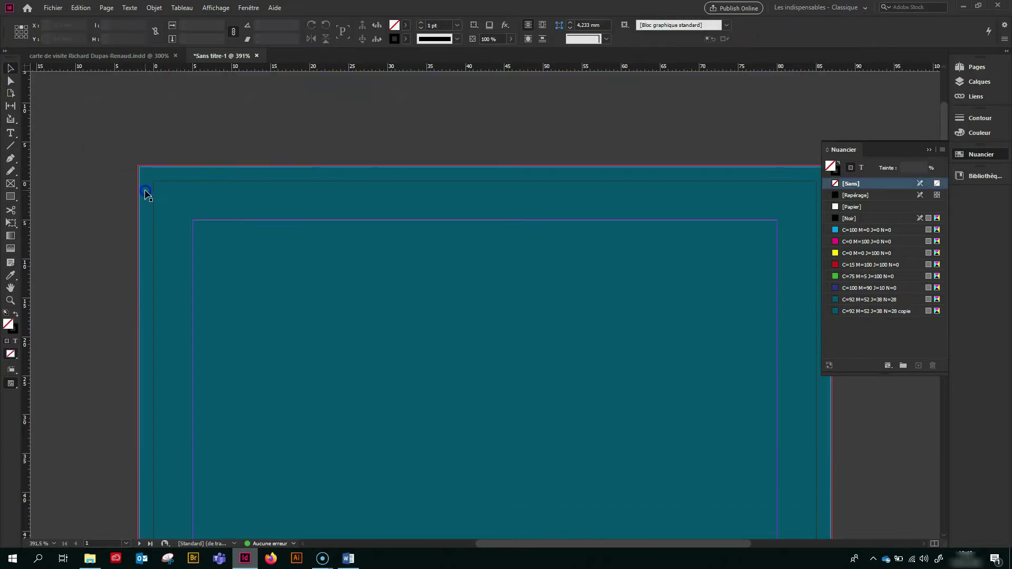
pyautogui.click(145, 190)
pyautogui.moveTo(139, 166); pyautogui.dragTo(137, 166)
pyautogui.scroll(-4, 120, 296)
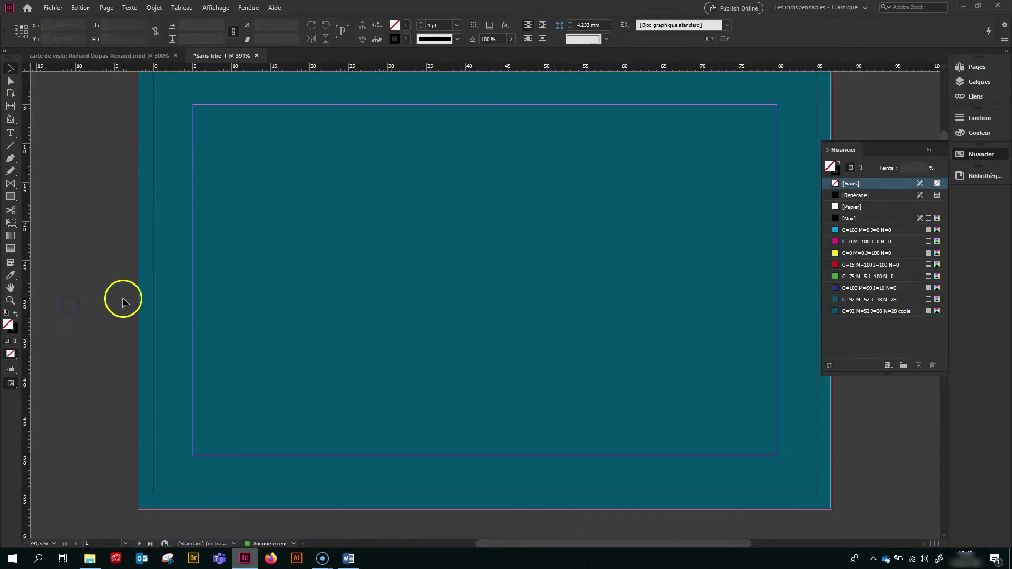
pyautogui.moveTo(831, 470); pyautogui.dragTo(832, 471)
pyautogui.click(860, 482)
pyautogui.click(798, 450)
# Lock the Back layer
pyautogui.click(982, 94)
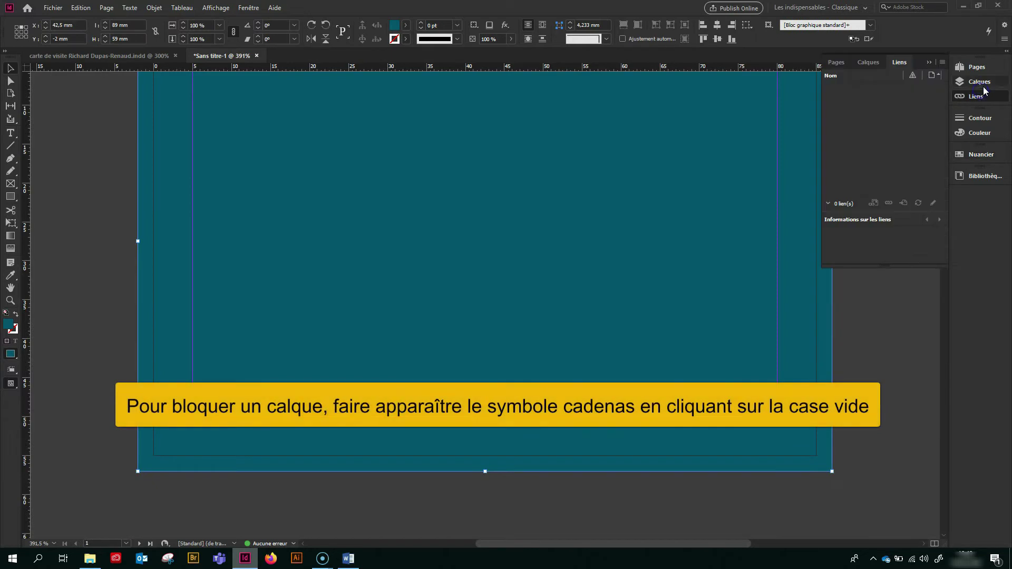
pyautogui.click(980, 82)
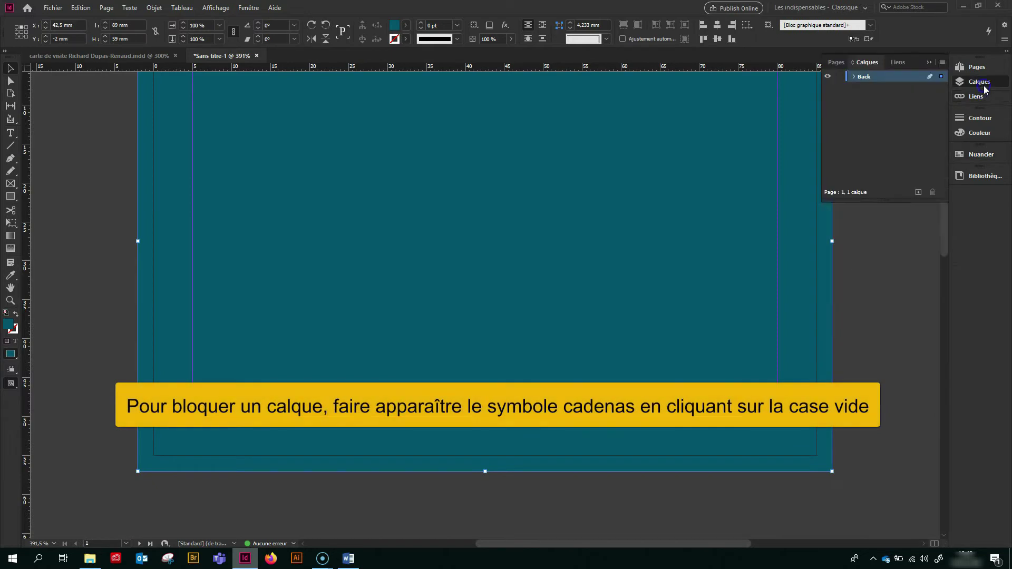
pyautogui.click(838, 77)
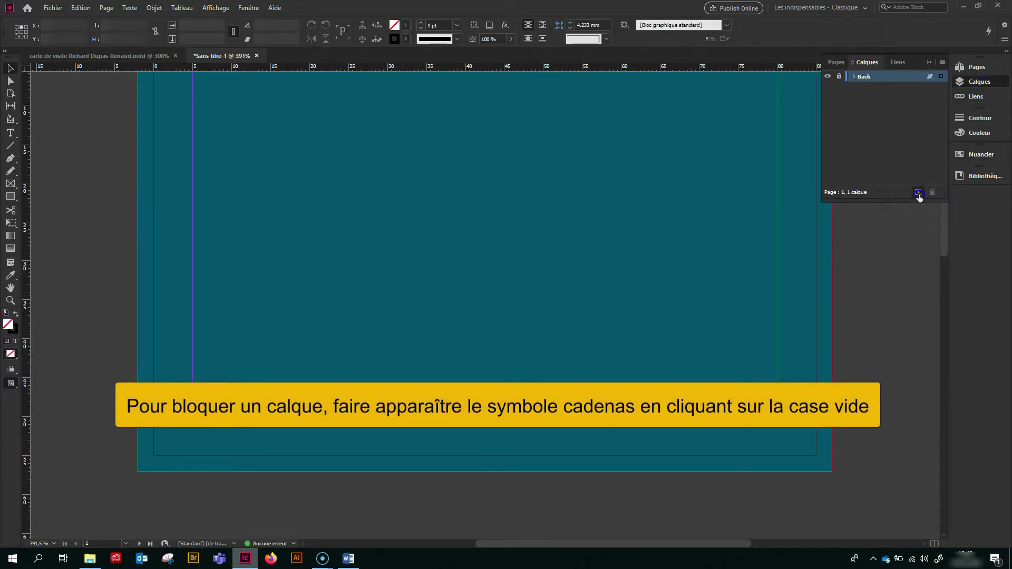
# Add a new layer above Back and name it Logo
pyautogui.click(918, 193)
pyautogui.doubleClick(877, 78)
pyautogui.write('Logo')
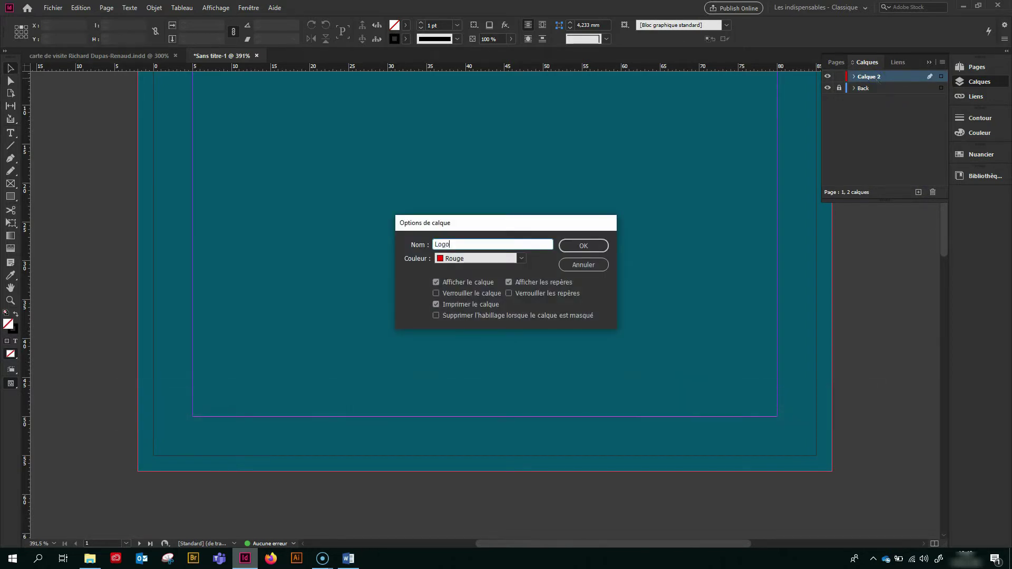
pyautogui.press('Return')
# Draw a rectangular graphic frame about 54 × 31 mm in the middle of the page and import Logo bloc [blanc] from the Ressources folder into it
pyautogui.scroll(1, 752, 115)
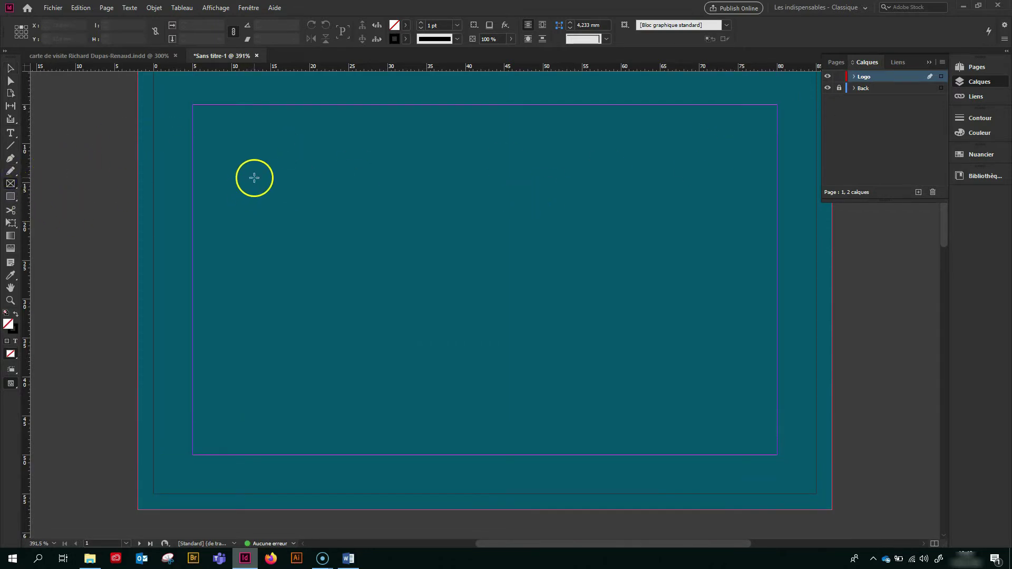
pyautogui.moveTo(272, 157); pyautogui.dragTo(696, 401)
pyautogui.click(53, 7)
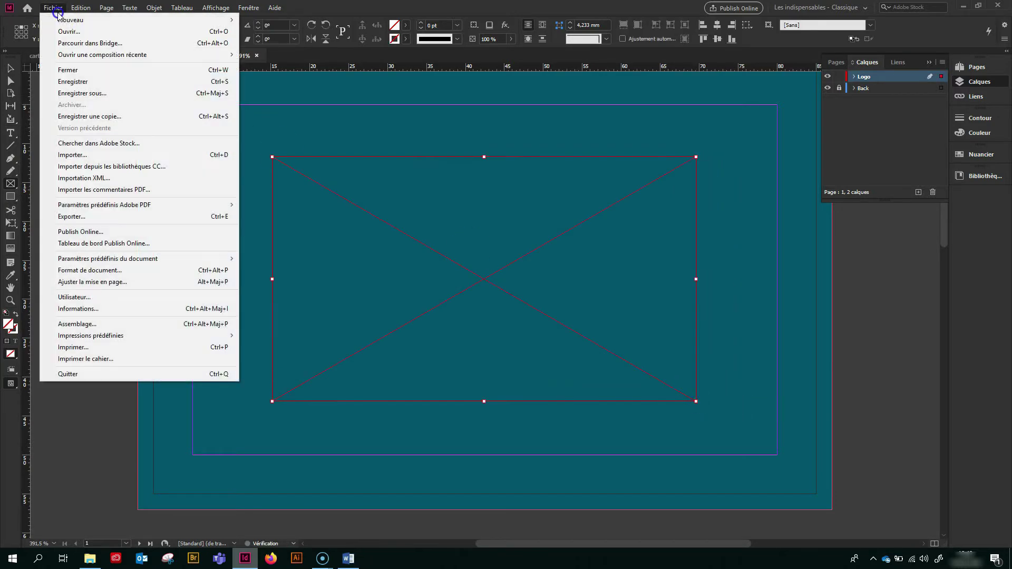
pyautogui.click(73, 155)
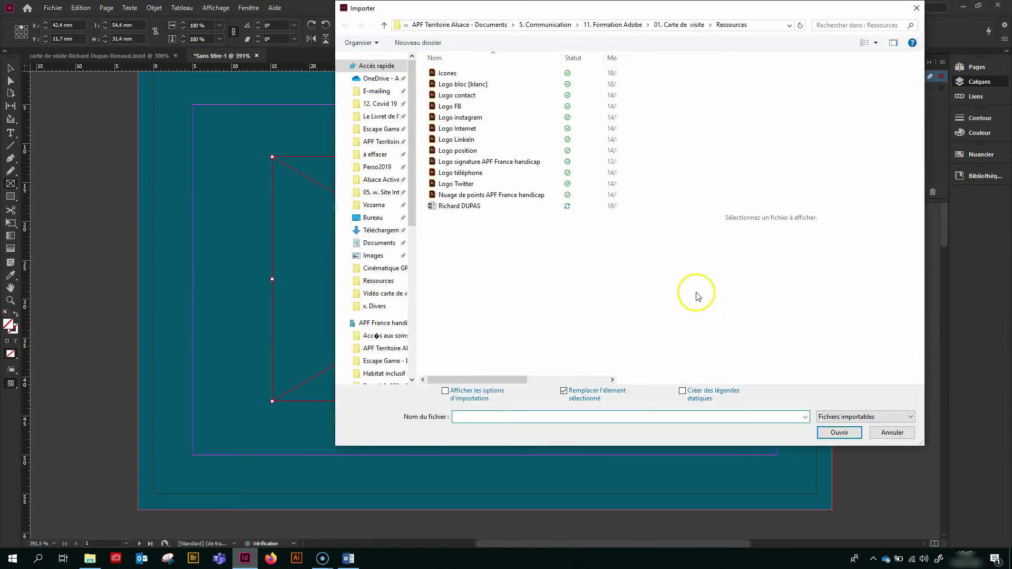
pyautogui.click(672, 25)
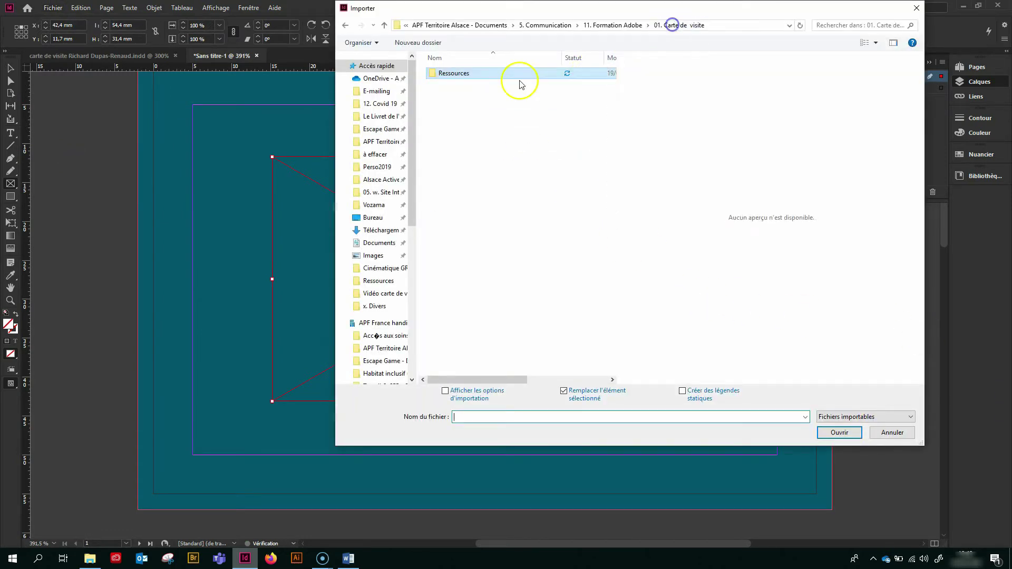
pyautogui.doubleClick(450, 73)
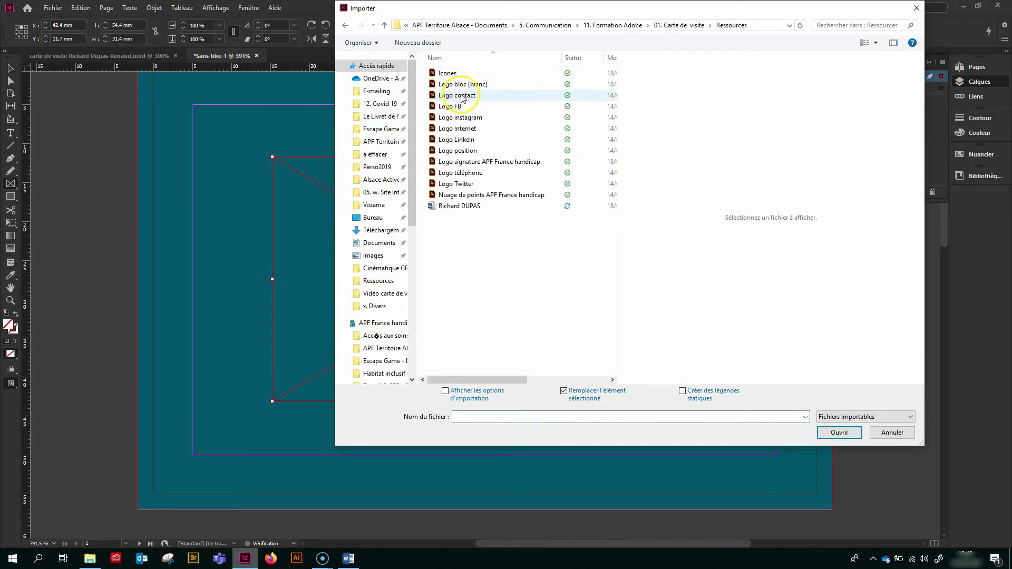
pyautogui.click(464, 83)
pyautogui.click(449, 85)
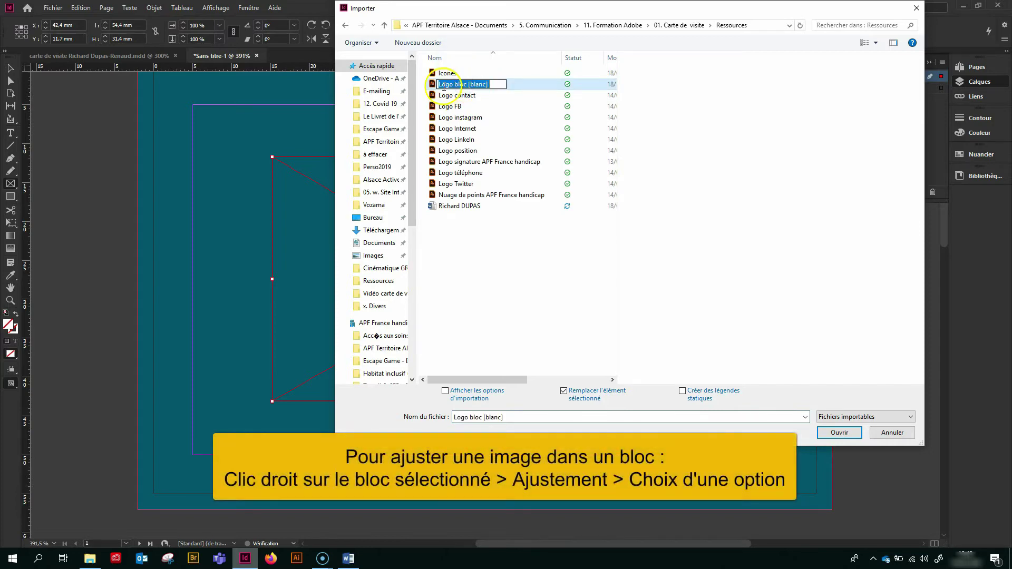
pyautogui.doubleClick(432, 85)
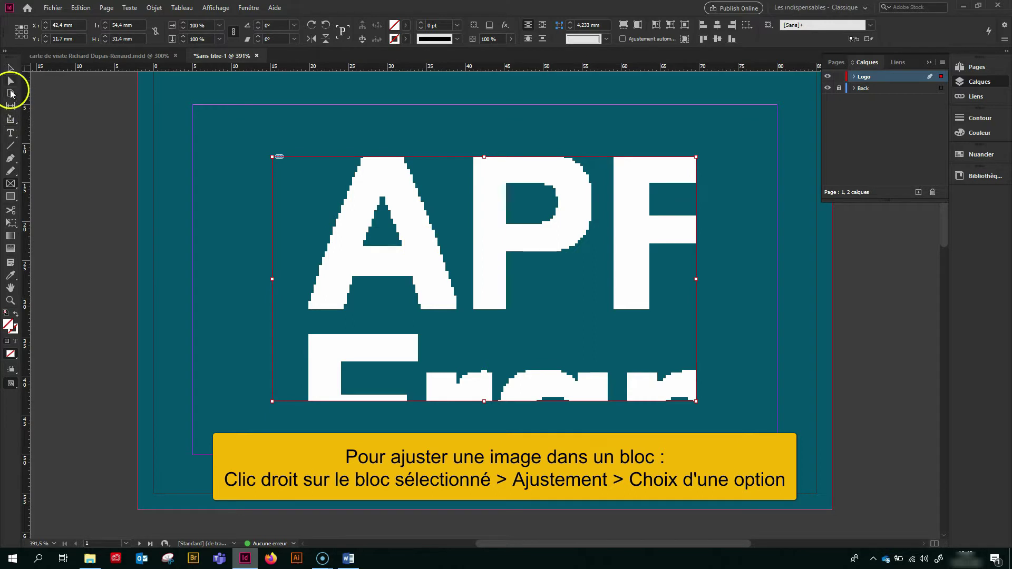
# Fit the white logo proportionally inside its frame so that none of it is cropped
pyautogui.hotkey('ctrl', 'alt', 'shift', 'e')
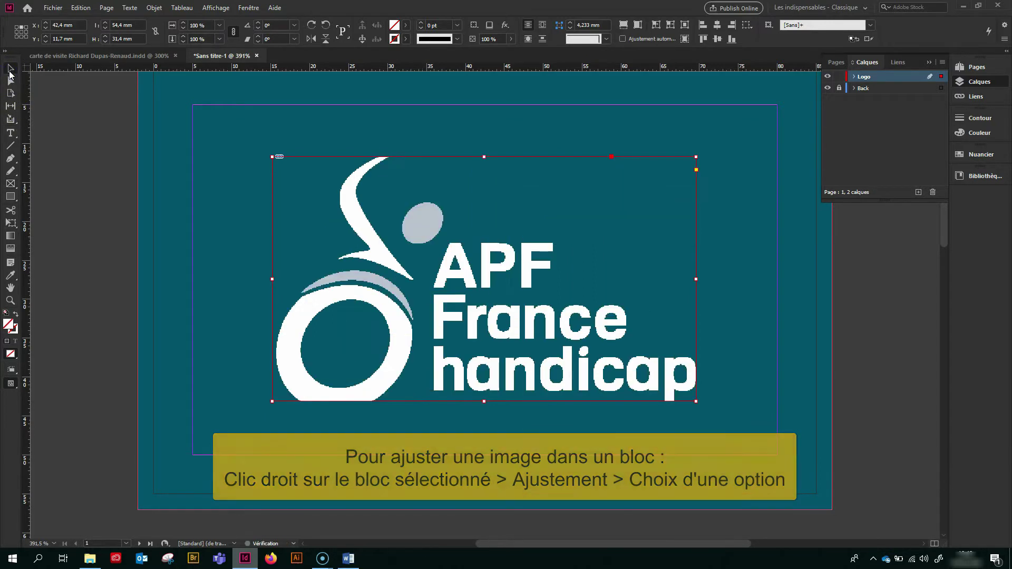
pyautogui.hotkey('ctrl', 'alt', 'shift', 'e')
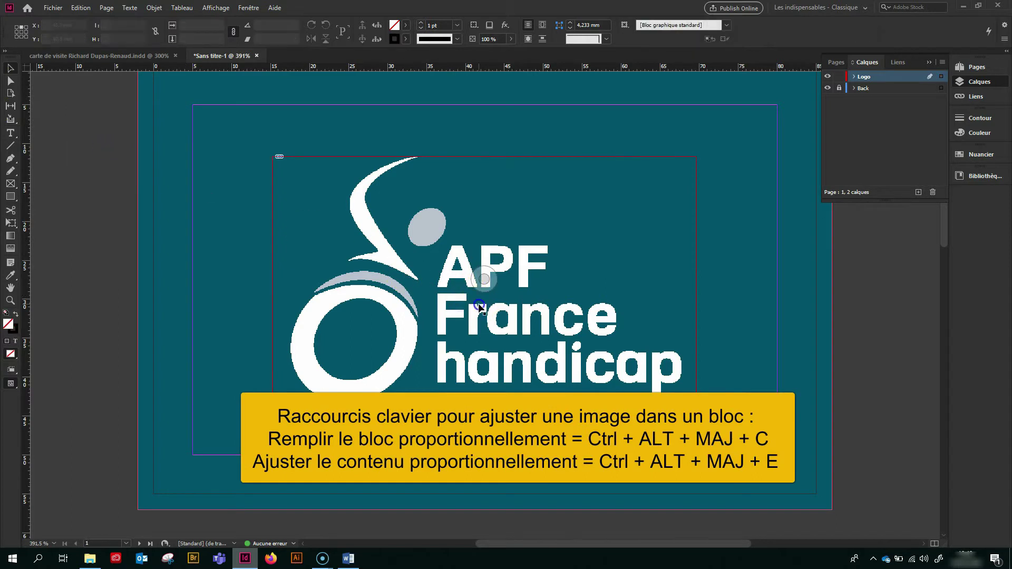
# Add a new layer between Logo and Back and name it repères
pyautogui.click(919, 192)
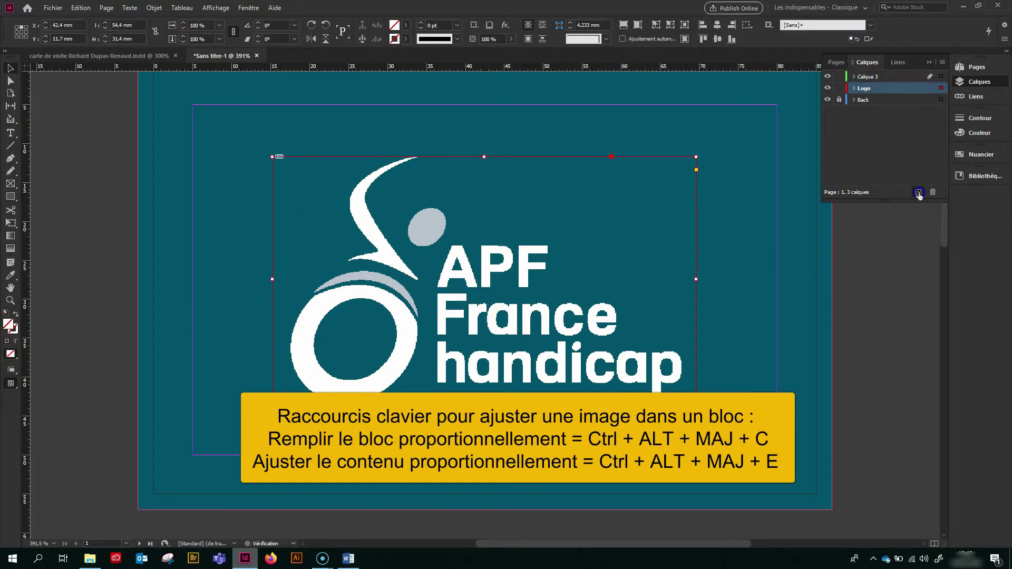
pyautogui.moveTo(870, 94); pyautogui.dragTo(871, 97)
pyautogui.doubleClick(870, 91)
pyautogui.write('repères')
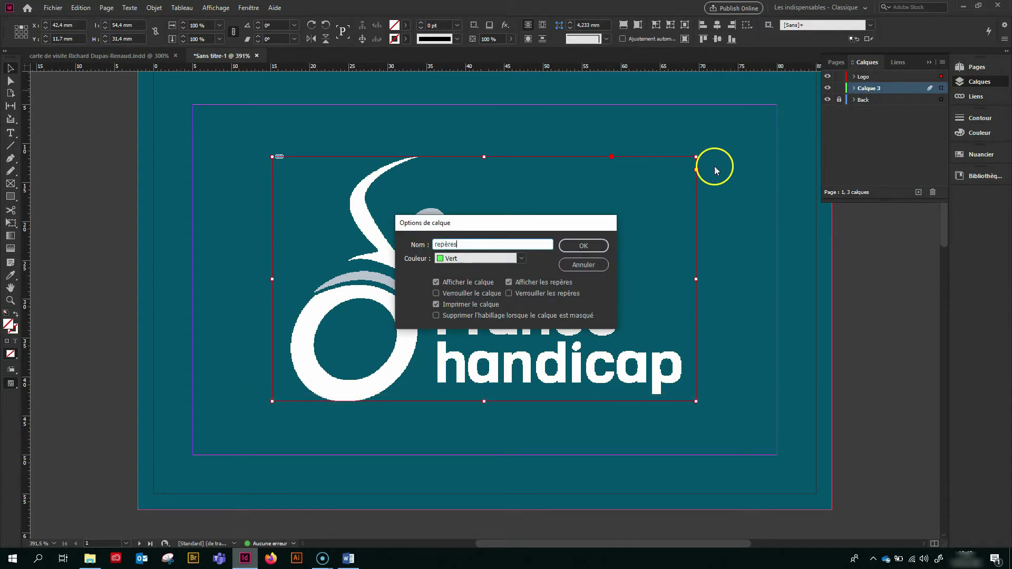
pyautogui.click(587, 246)
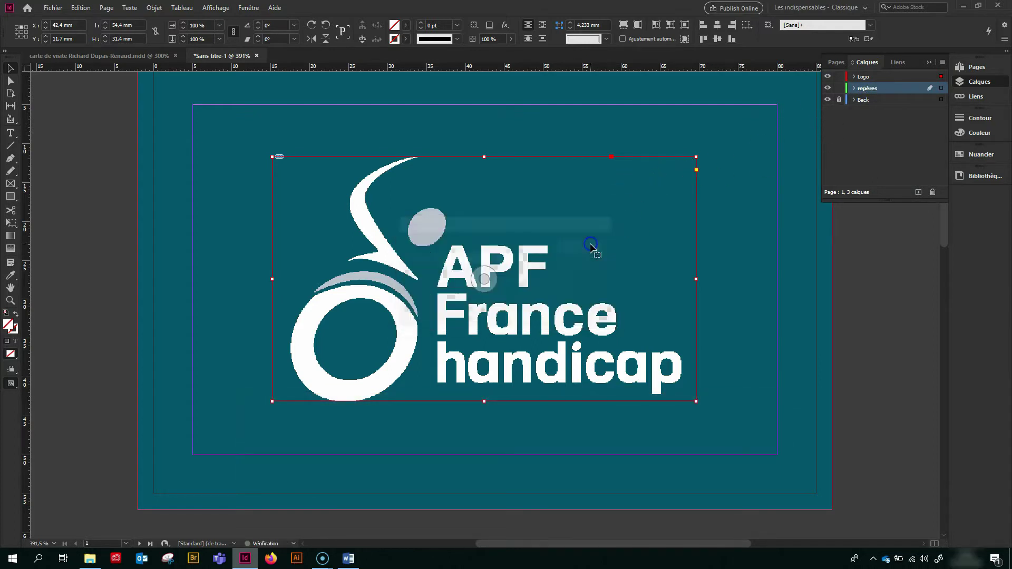
# Hide the rulers and display them again
pyautogui.click(210, 9)
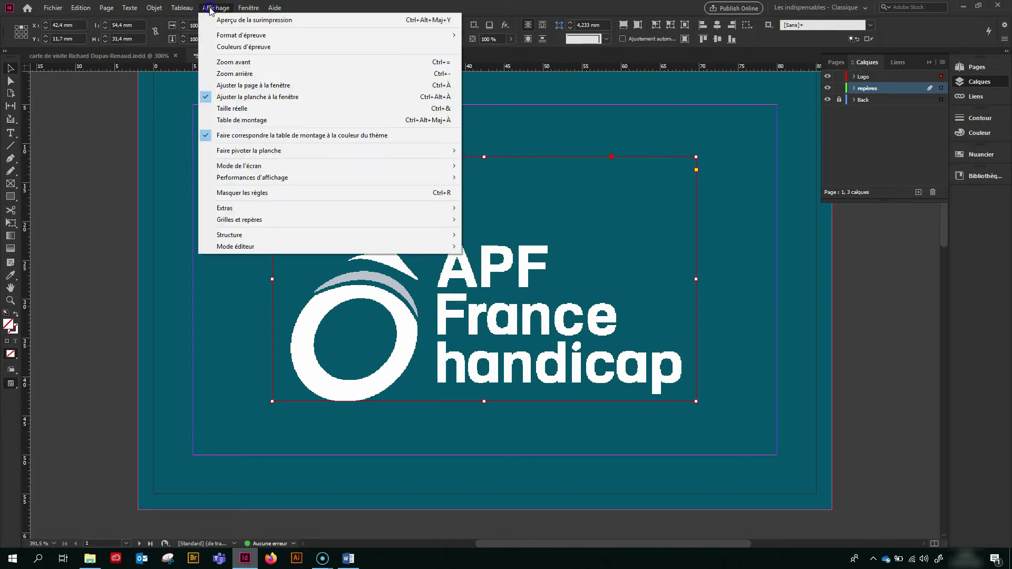
pyautogui.click(232, 193)
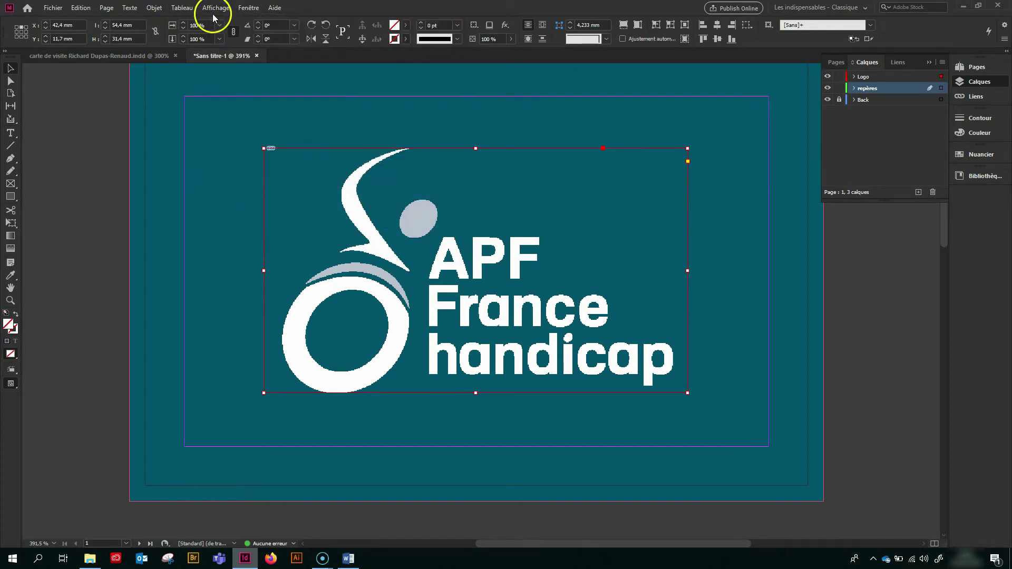
pyautogui.click(217, 8)
pyautogui.click(230, 193)
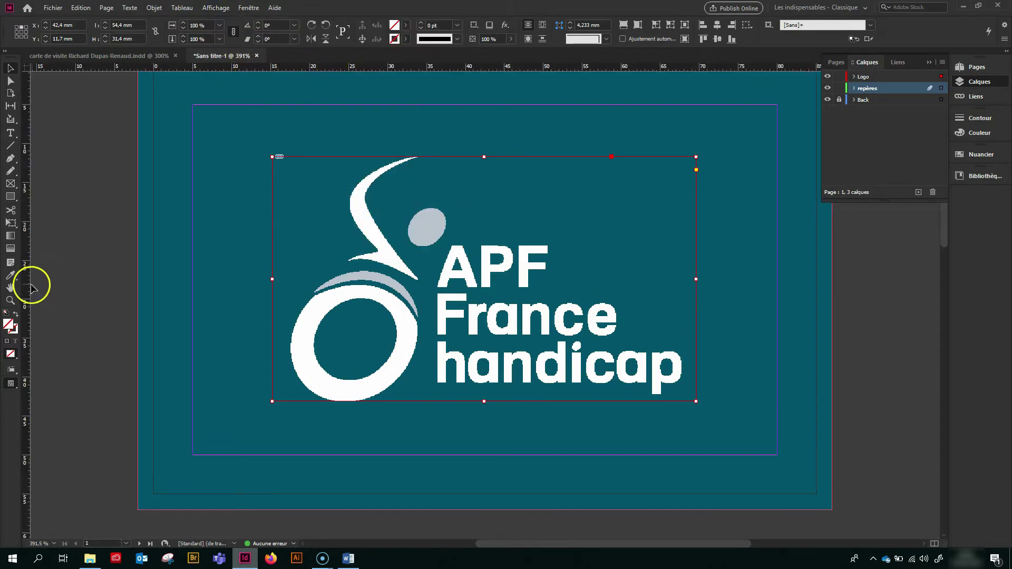
# Add centre guides at X 42.5 mm and Y 27.5 mm on the repères layer, and lock that layer
pyautogui.moveTo(28, 292); pyautogui.dragTo(482, 279)
pyautogui.click(63, 25)
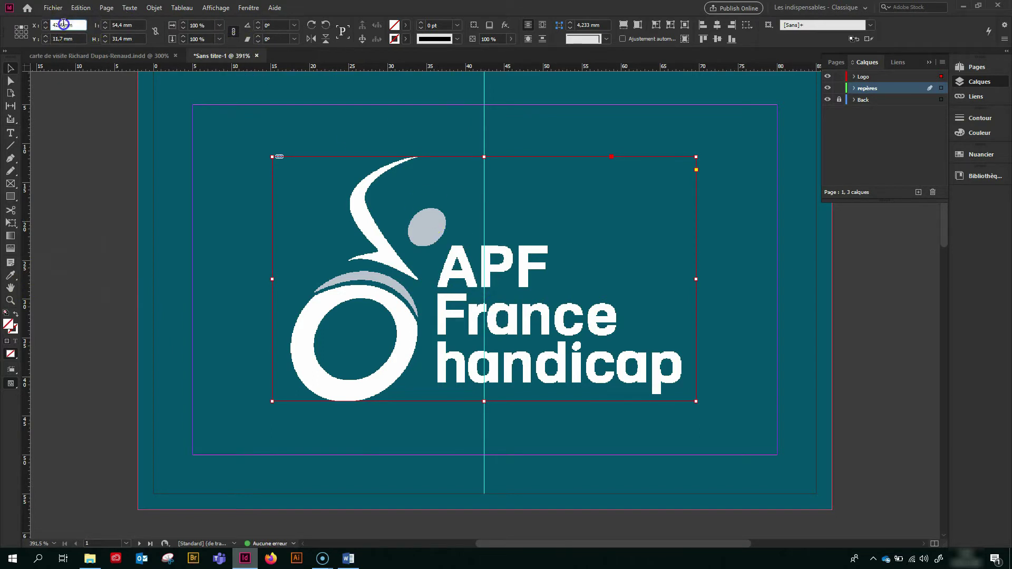
pyautogui.write('5')
pyautogui.press('Return')
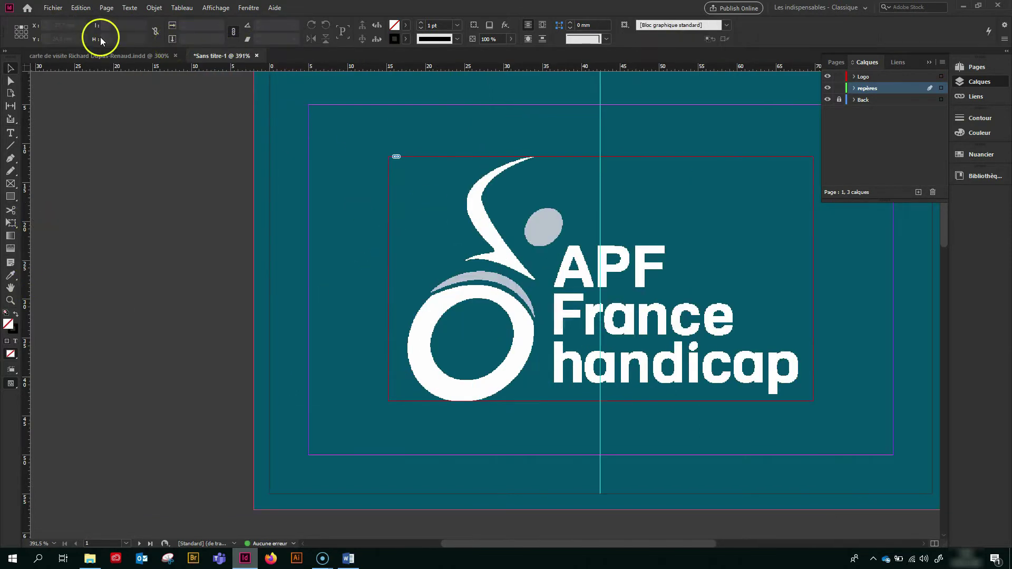
pyautogui.moveTo(108, 68); pyautogui.dragTo(114, 261)
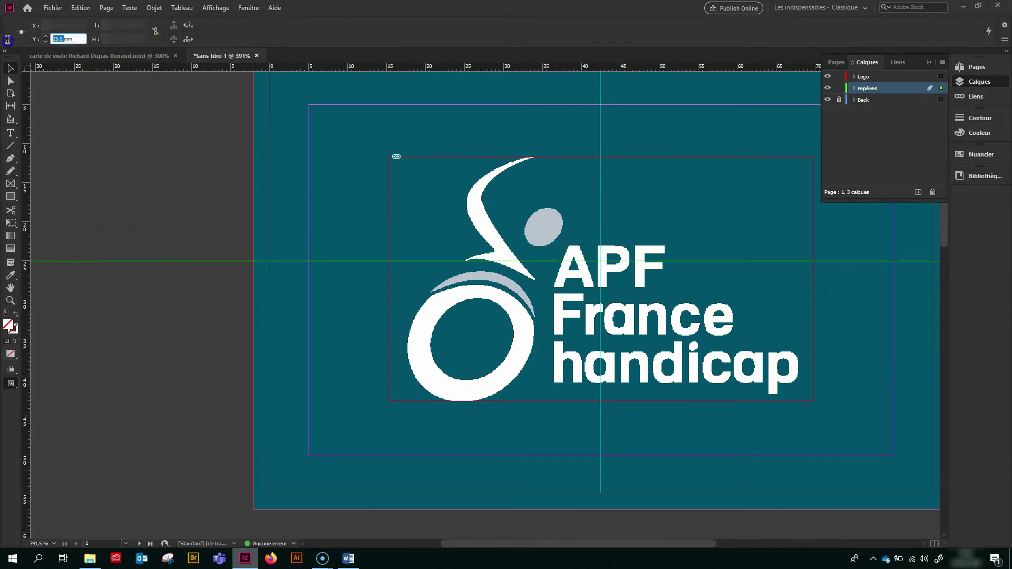
pyautogui.press('Return')
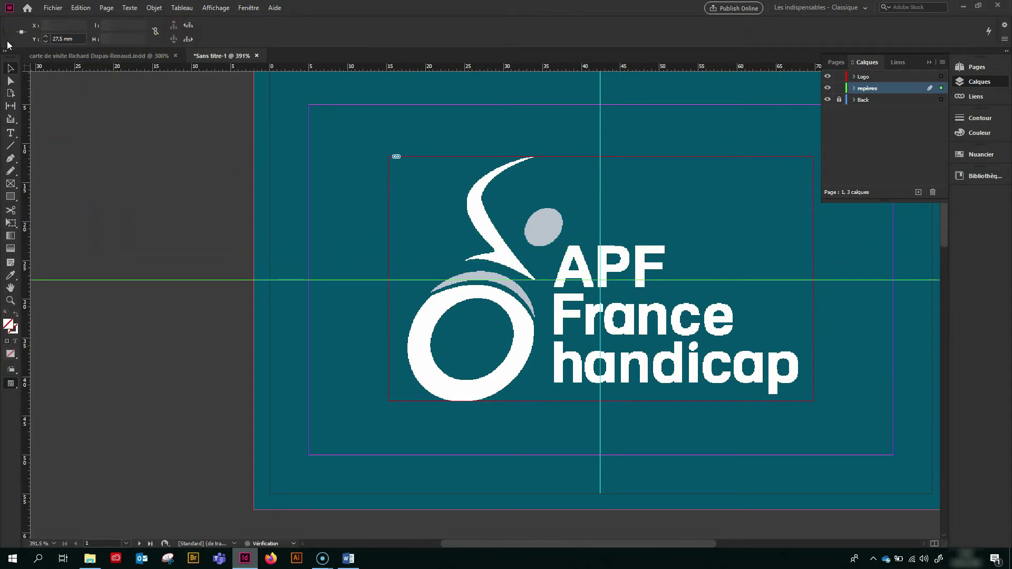
pyautogui.click(126, 135)
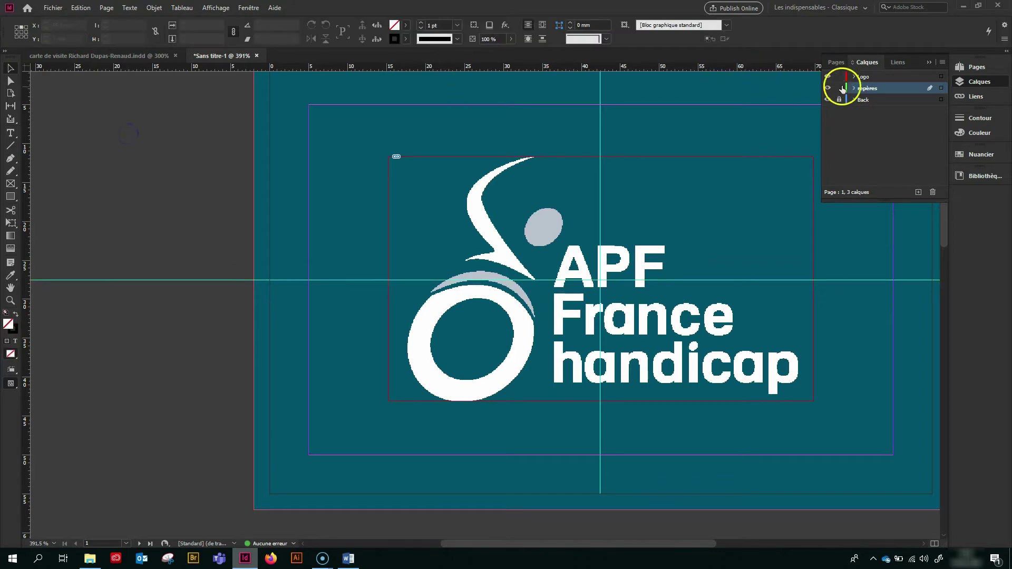
# Scale the white logo proportionally to about 52 × 30 mm and move it back over the centre guides
pyautogui.scroll(-5, 274, 258)
pyautogui.keyDown('alt'); pyautogui.scroll(-1, 429, 307); pyautogui.keyUp('alt')
pyautogui.scroll(-2, 518, 304)
pyautogui.keyDown('alt'); pyautogui.scroll(-1, 528, 293); pyautogui.keyUp('alt')
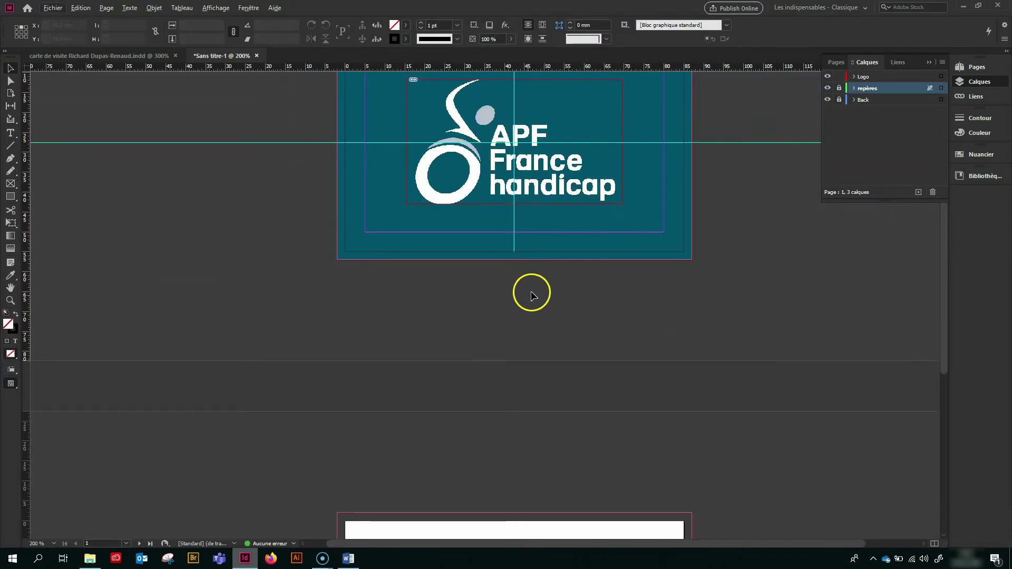
pyautogui.scroll(2, 548, 298)
pyautogui.scroll(1, 551, 299)
pyautogui.click(554, 357)
pyautogui.moveTo(407, 372); pyautogui.dragTo(417, 366)
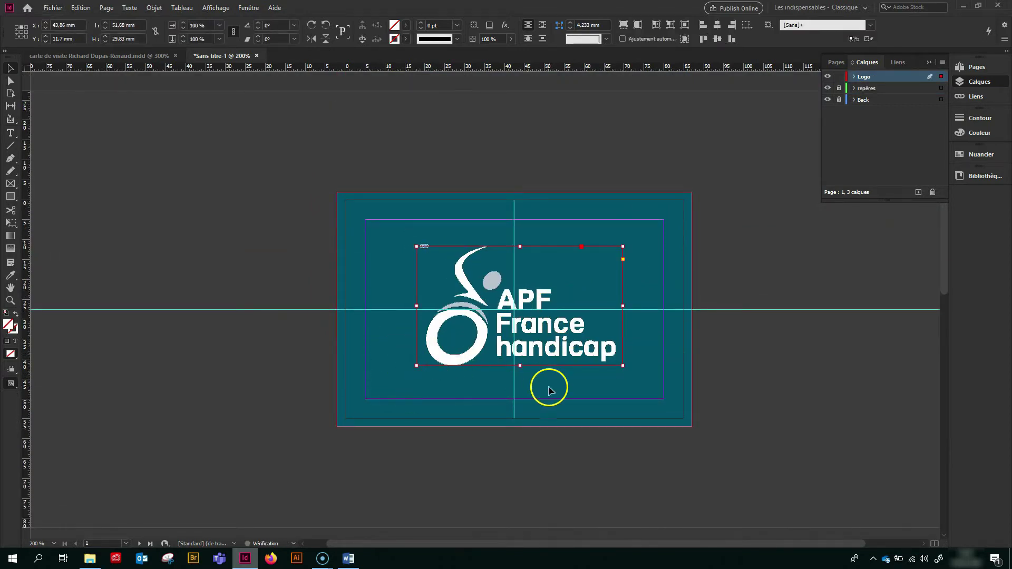
pyautogui.moveTo(567, 363); pyautogui.dragTo(569, 358)
pyautogui.click(237, 346)
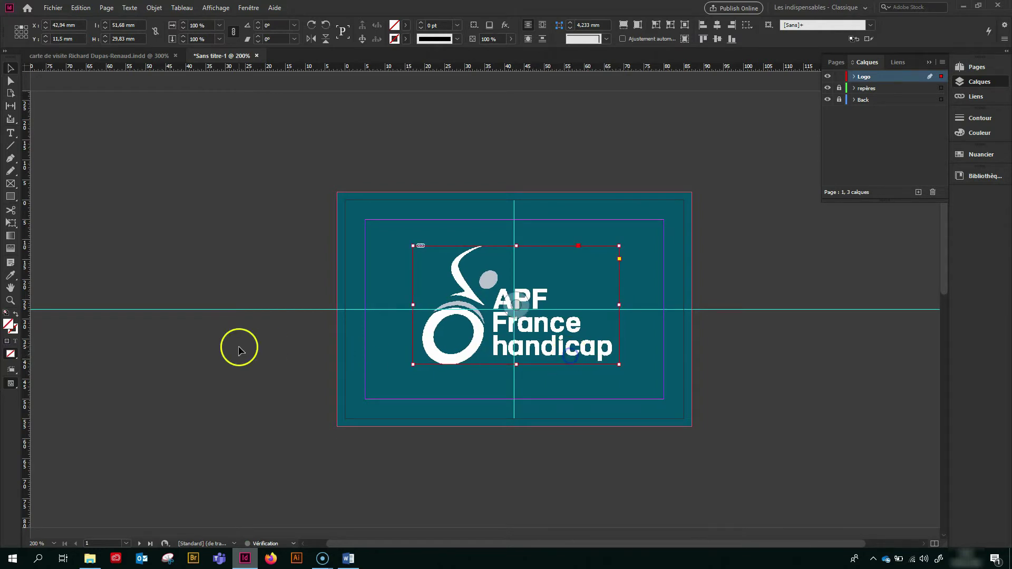
pyautogui.click(348, 559)
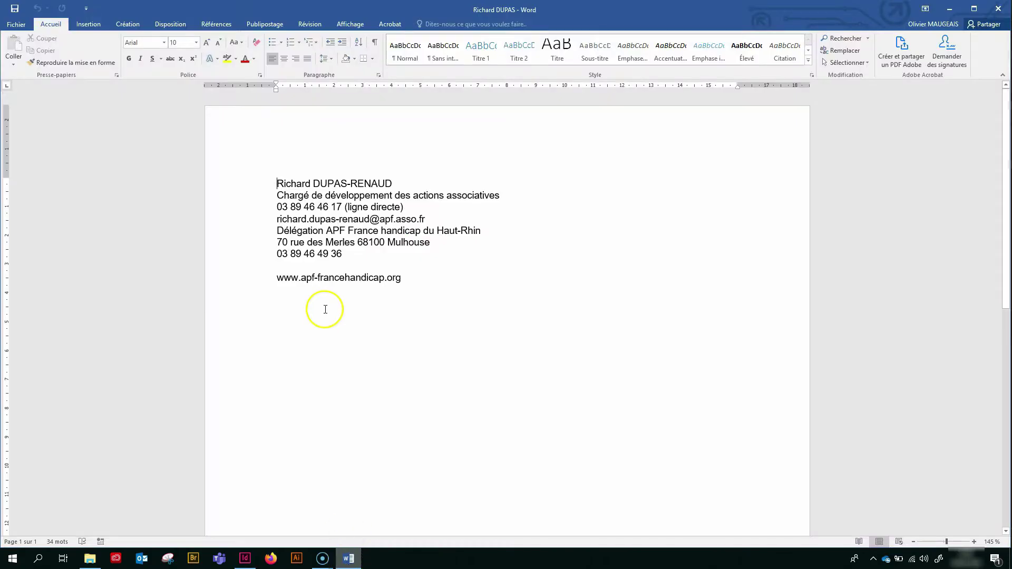
pyautogui.doubleClick(338, 281)
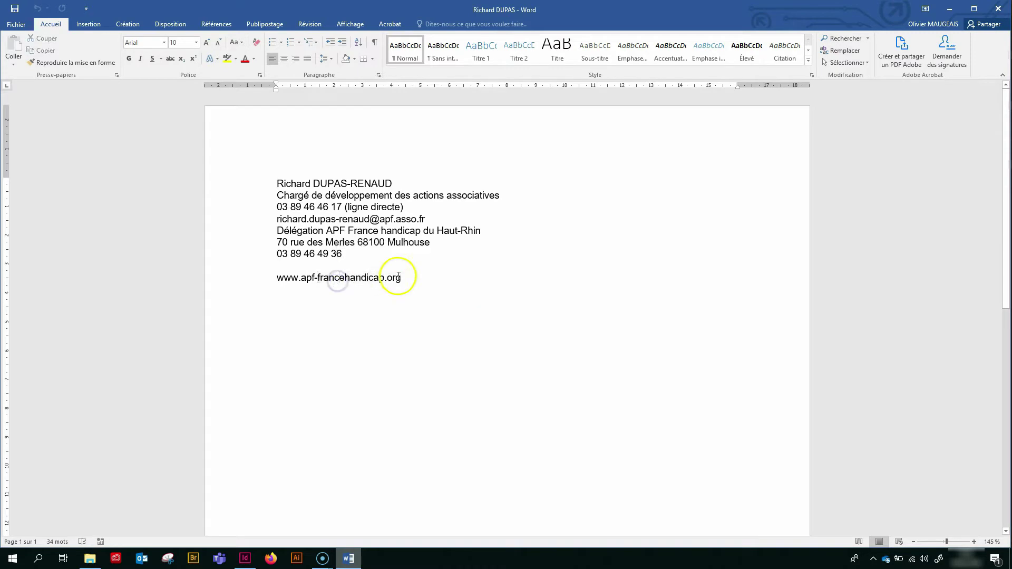
pyautogui.moveTo(398, 277); pyautogui.dragTo(276, 281)
pyautogui.click(255, 563)
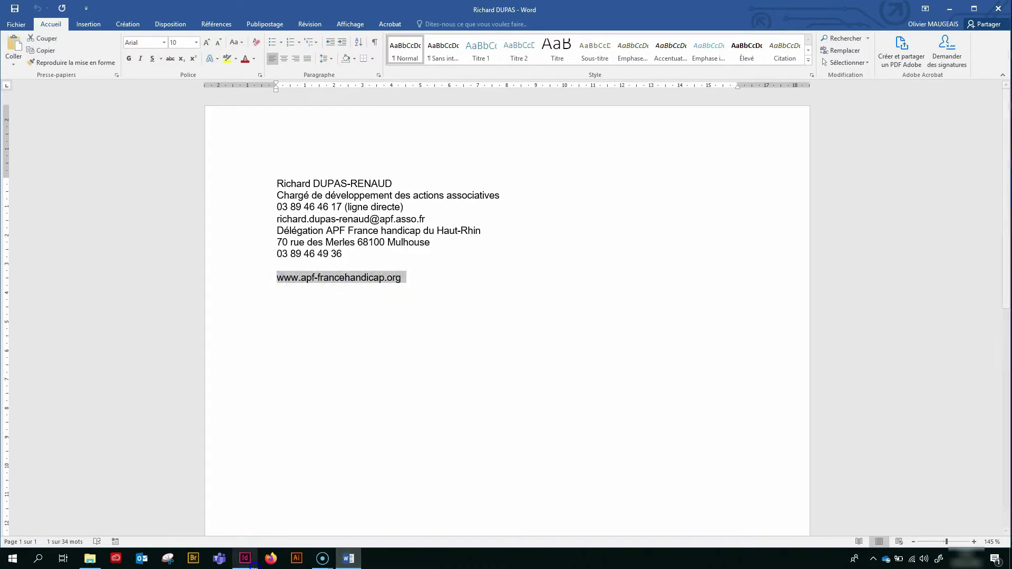
pyautogui.click(218, 55)
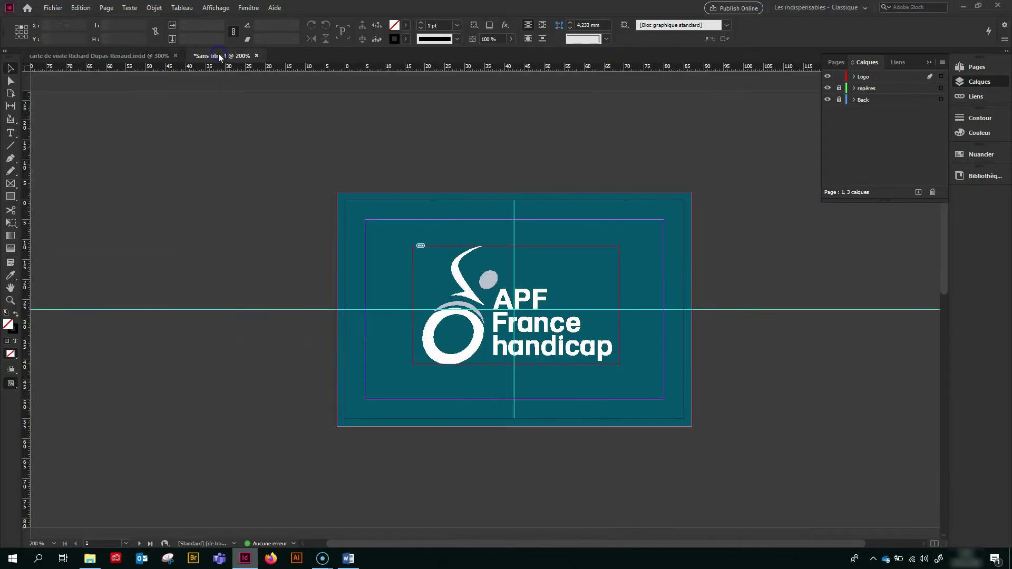
# Paste the website address into a new text frame at the lower-left corner of the margins and widen the frame to 60 mm
pyautogui.click(8, 132)
pyautogui.moveTo(366, 385); pyautogui.dragTo(532, 398)
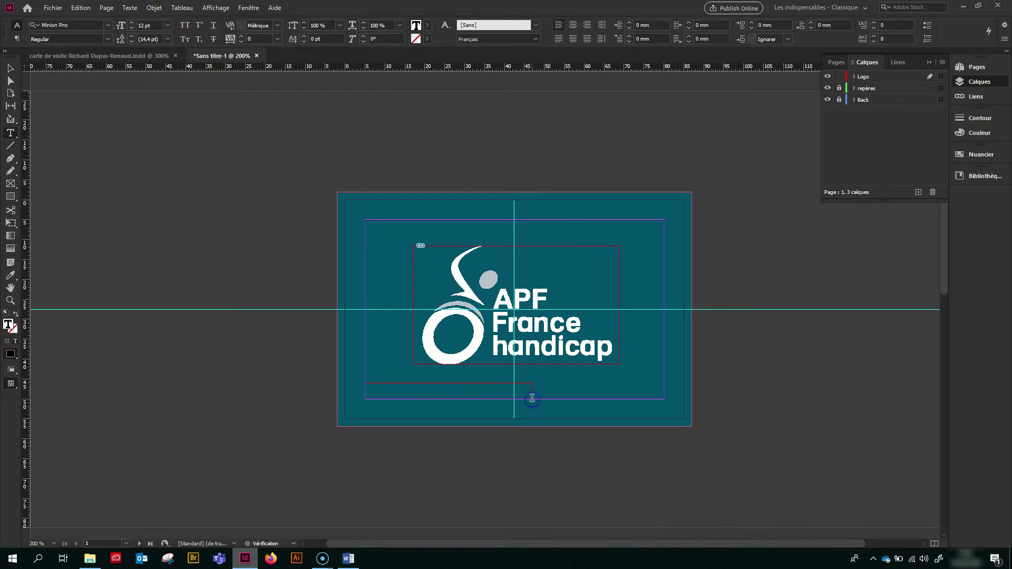
pyautogui.hotkey('ctrl', 'v')
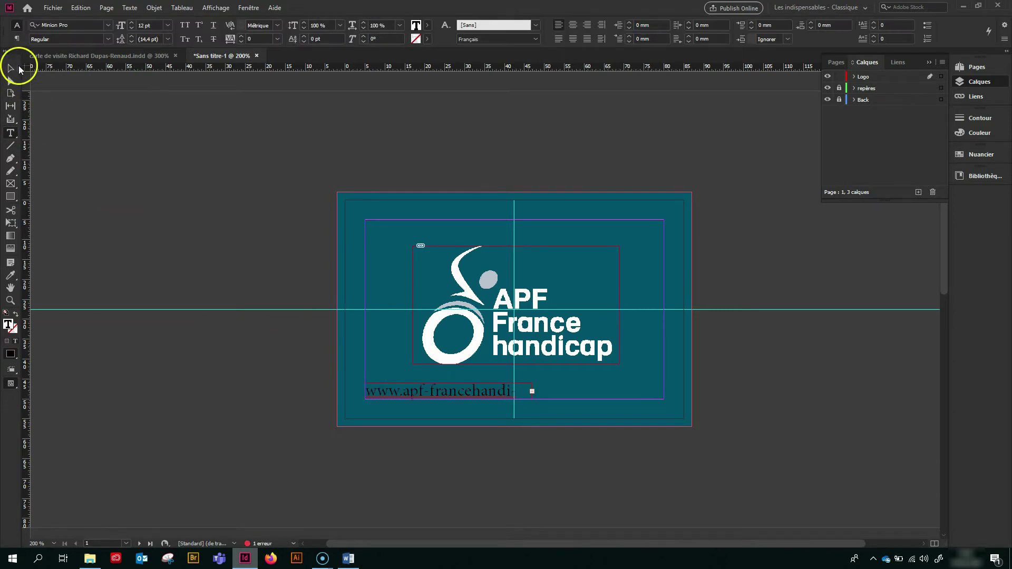
pyautogui.click(14, 71)
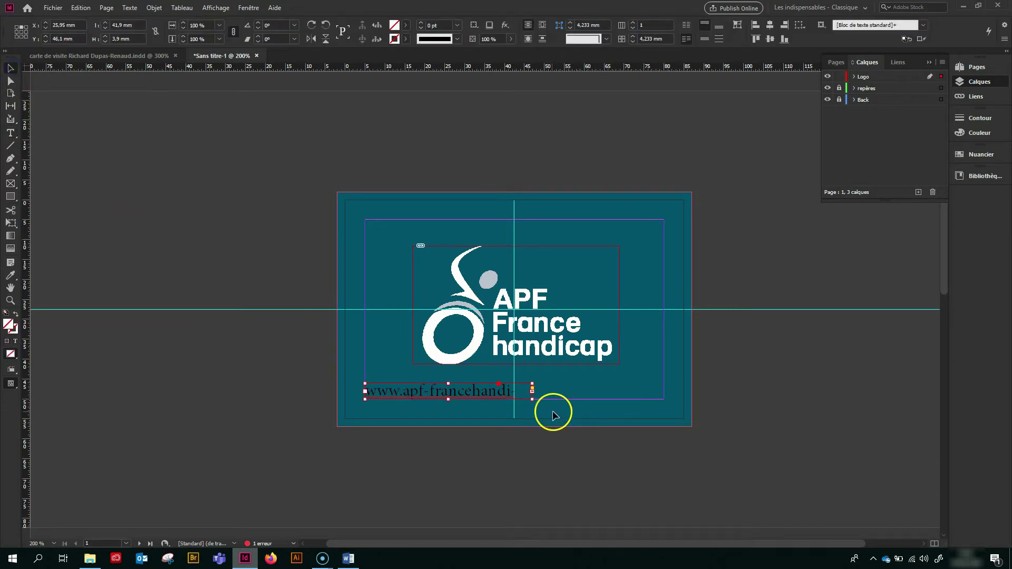
pyautogui.scroll(2, 527, 402)
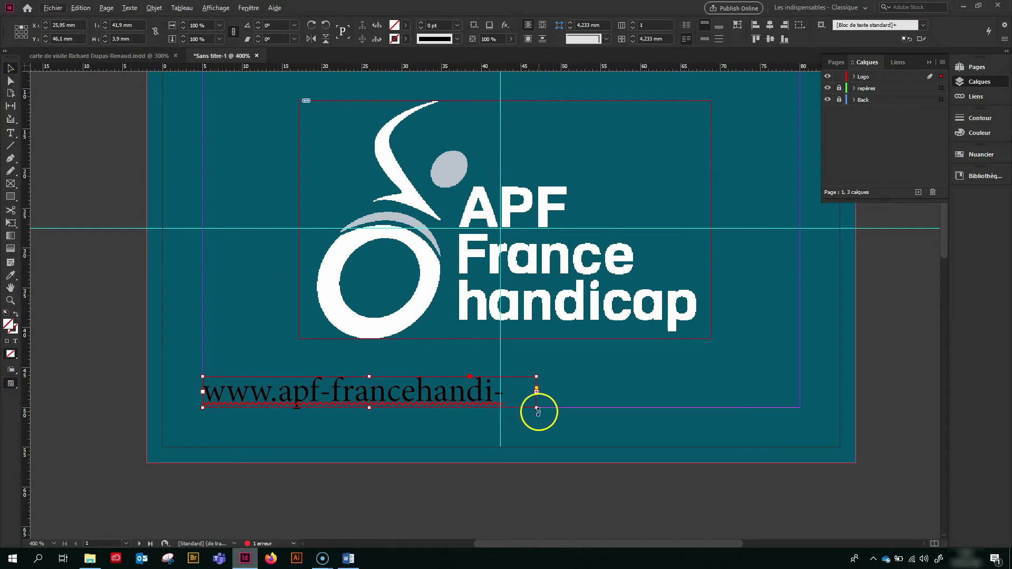
pyautogui.moveTo(536, 408); pyautogui.dragTo(681, 408)
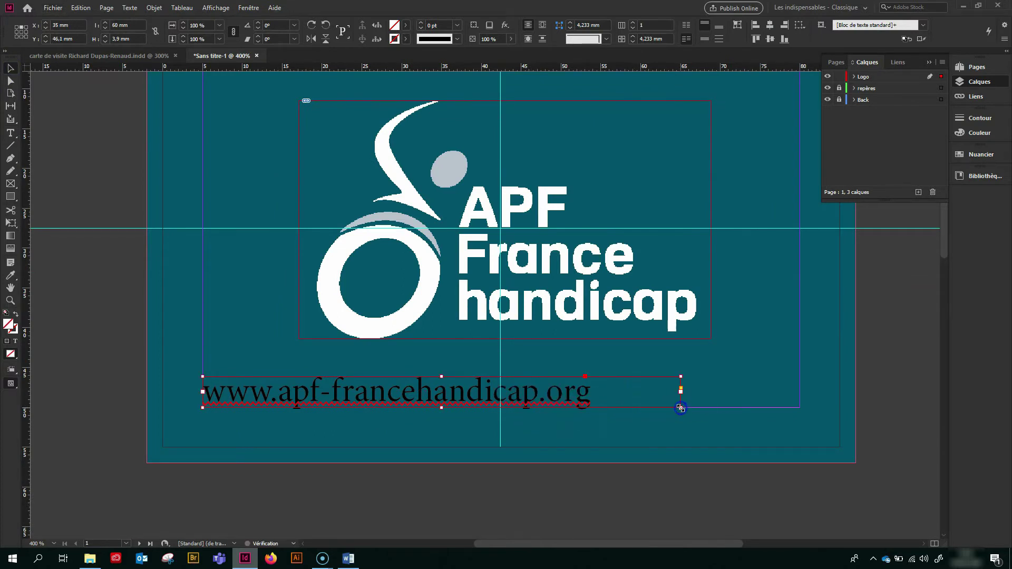
# Set the website address in Poppins Regular and enlarge its frame to about 71 × 8 mm so the text fits
pyautogui.tripleClick(469, 401)
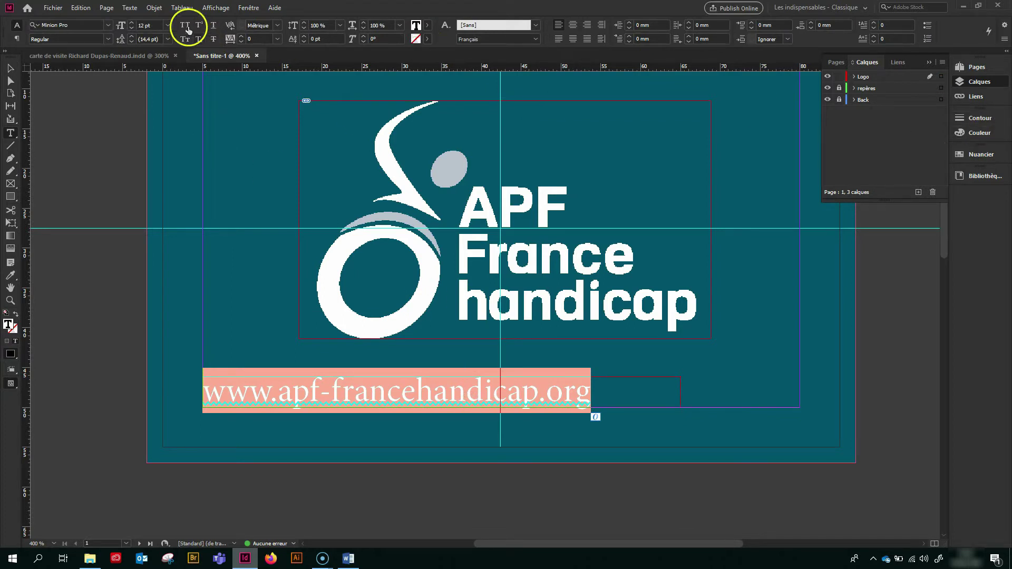
pyautogui.click(74, 23)
pyautogui.write('poppins')
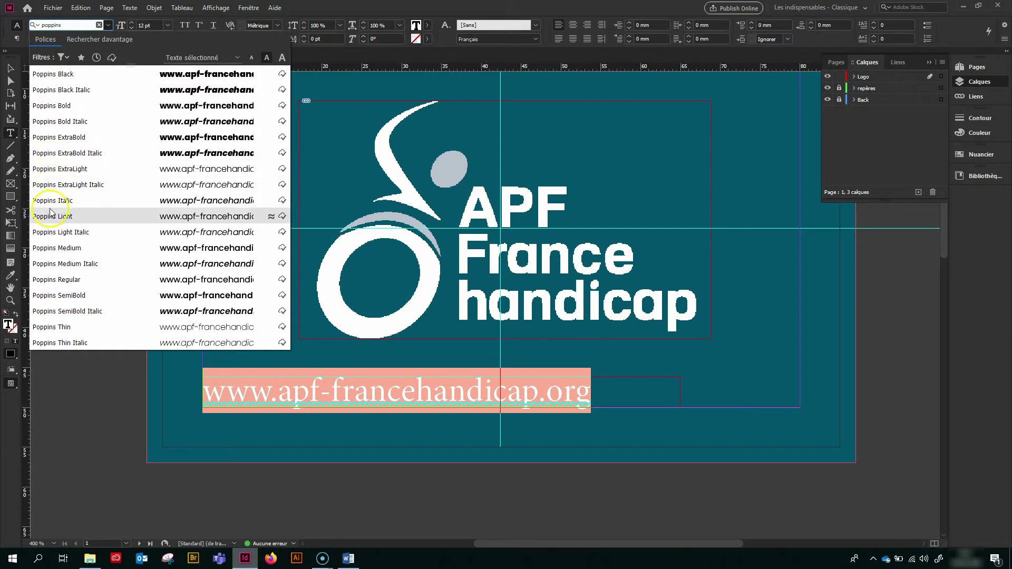
pyautogui.click(61, 285)
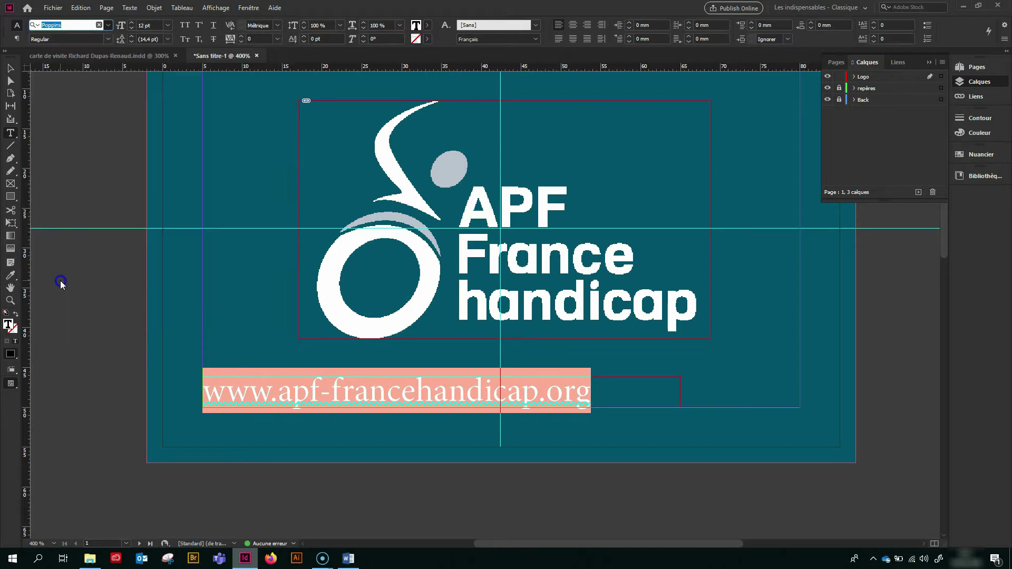
pyautogui.click(135, 264)
pyautogui.click(10, 70)
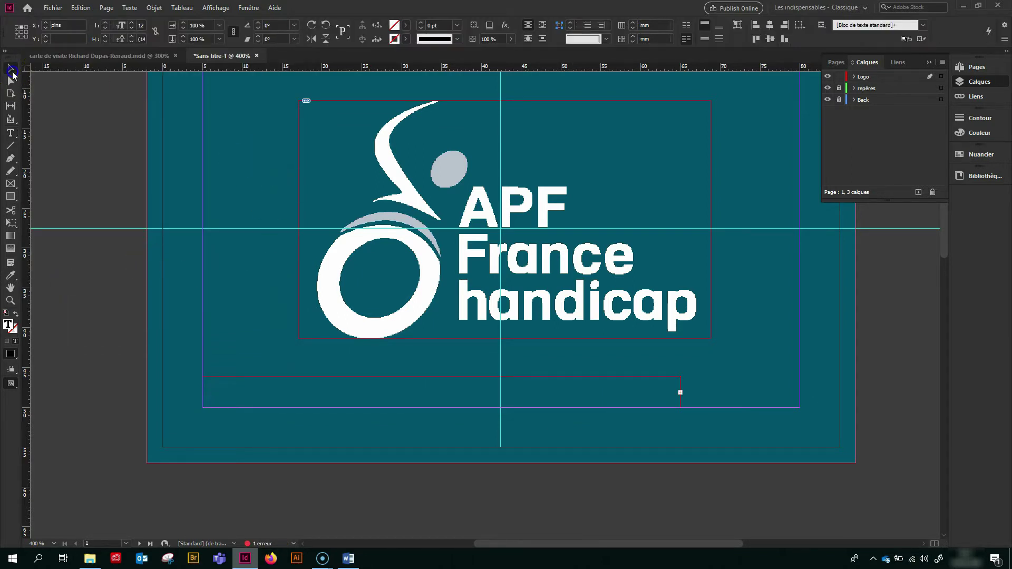
pyautogui.moveTo(681, 377); pyautogui.dragTo(766, 345)
# Reduce the font size of the website address to 7 pt
pyautogui.hotkey('ctrl', 'a')
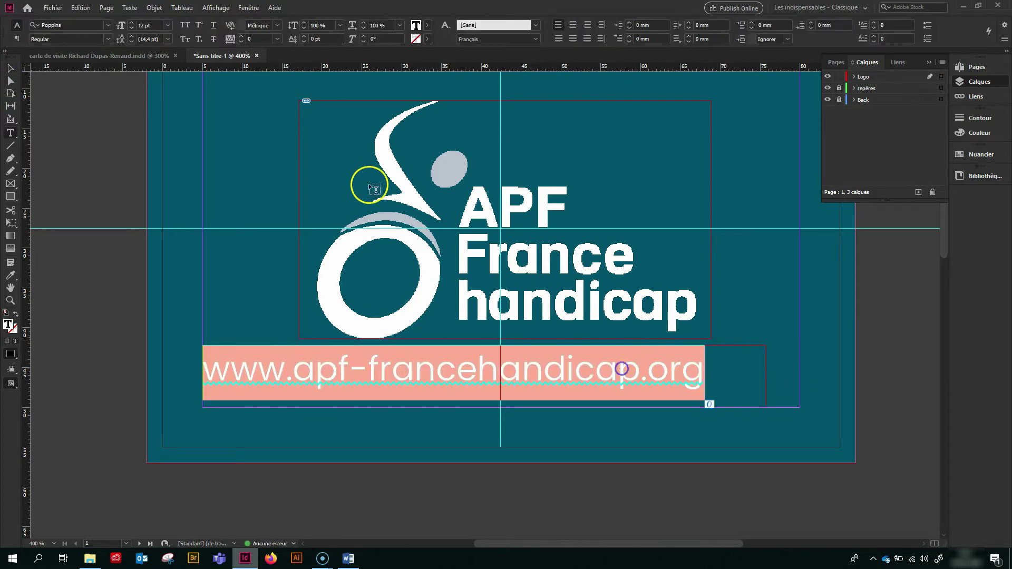
pyautogui.click(131, 28)
pyautogui.click(130, 28)
pyautogui.click(131, 28)
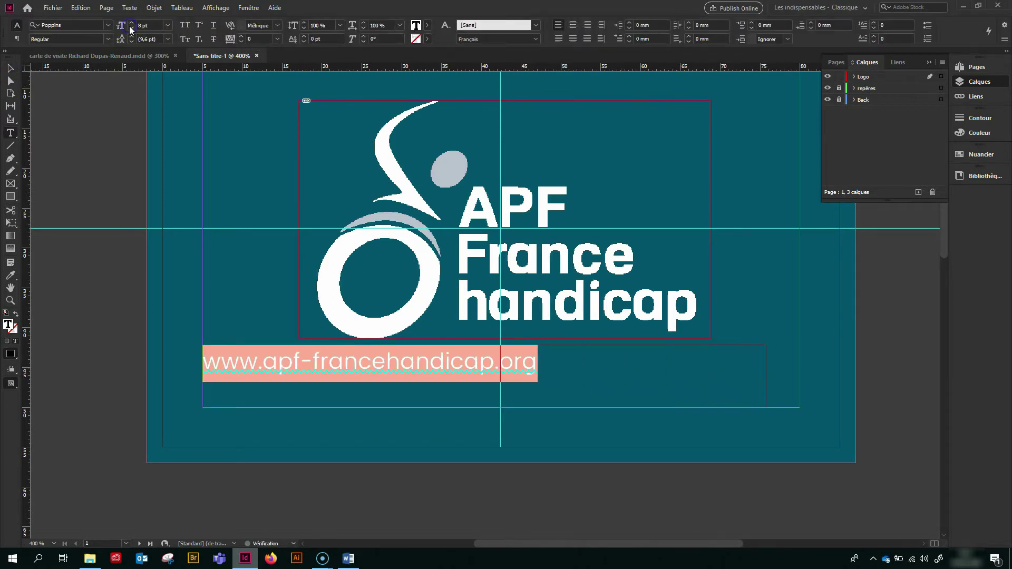
pyautogui.click(131, 28)
pyautogui.click(10, 68)
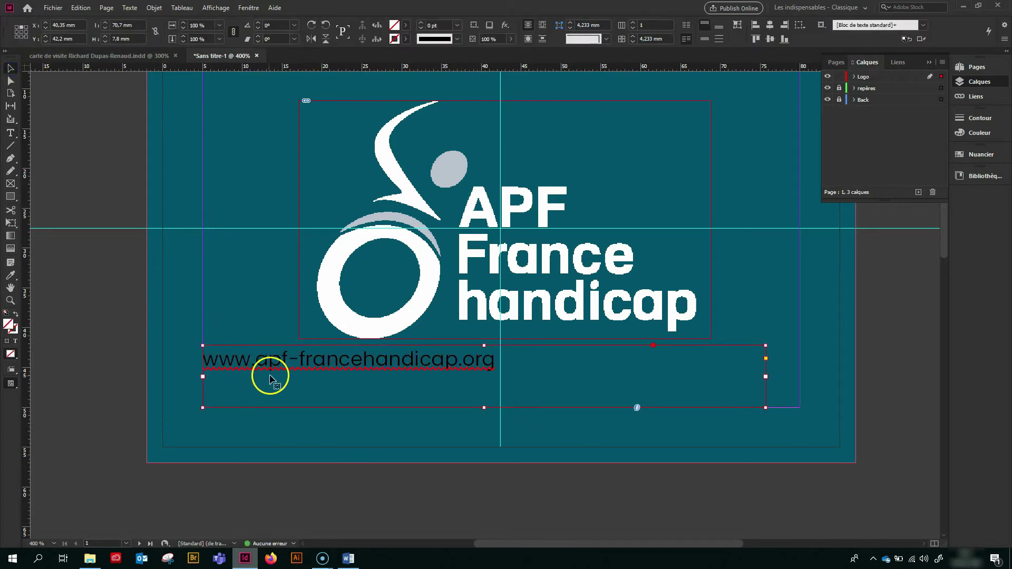
# Colour the website address text with the white [Papier] swatch
pyautogui.tripleClick(280, 363)
pyautogui.click(969, 154)
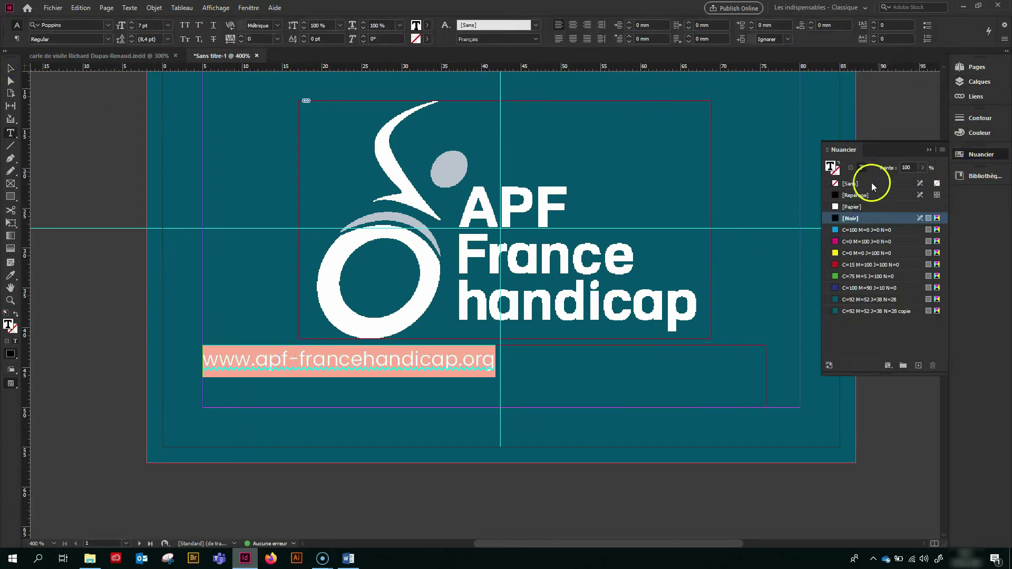
pyautogui.click(854, 207)
pyautogui.click(8, 71)
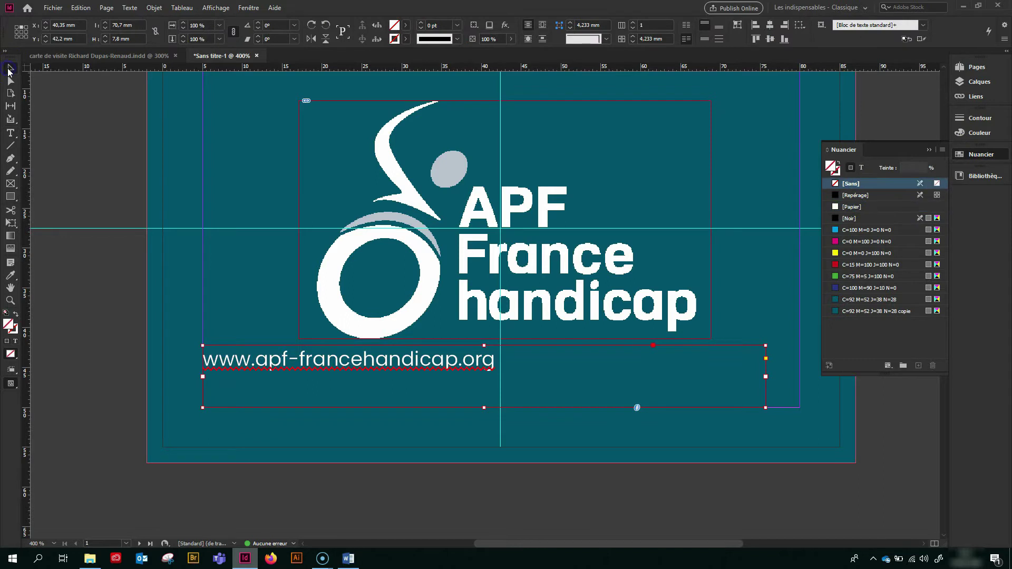
# Move the website text down onto the bottom margin line and shrink its frame to about 43 × 4.4 mm
pyautogui.hotkey('shift', 'Down')
pyautogui.hotkey('shift', 'Down')
pyautogui.press('Up')
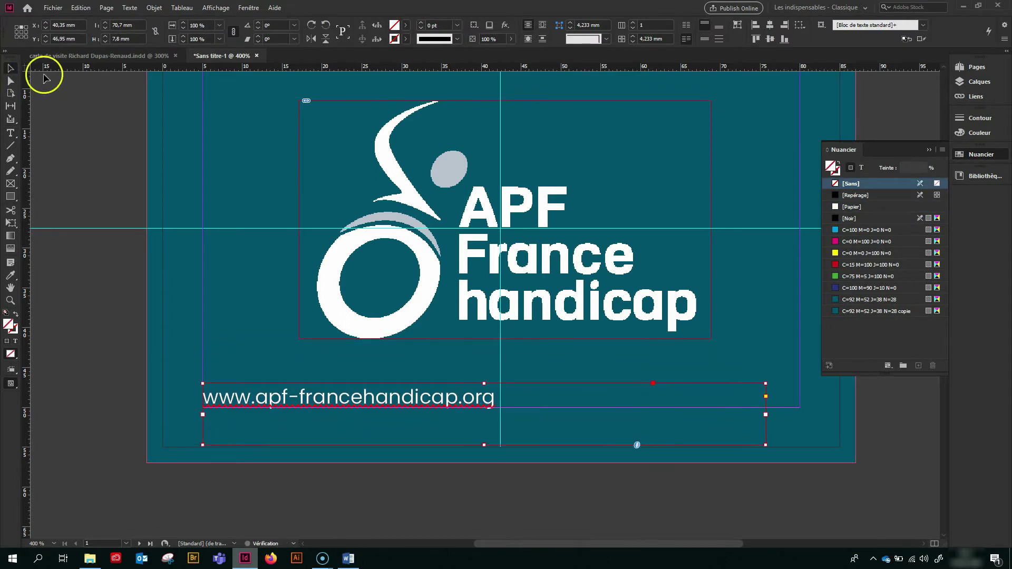
pyautogui.moveTo(486, 448); pyautogui.dragTo(486, 422)
pyautogui.moveTo(766, 404); pyautogui.dragTo(542, 411)
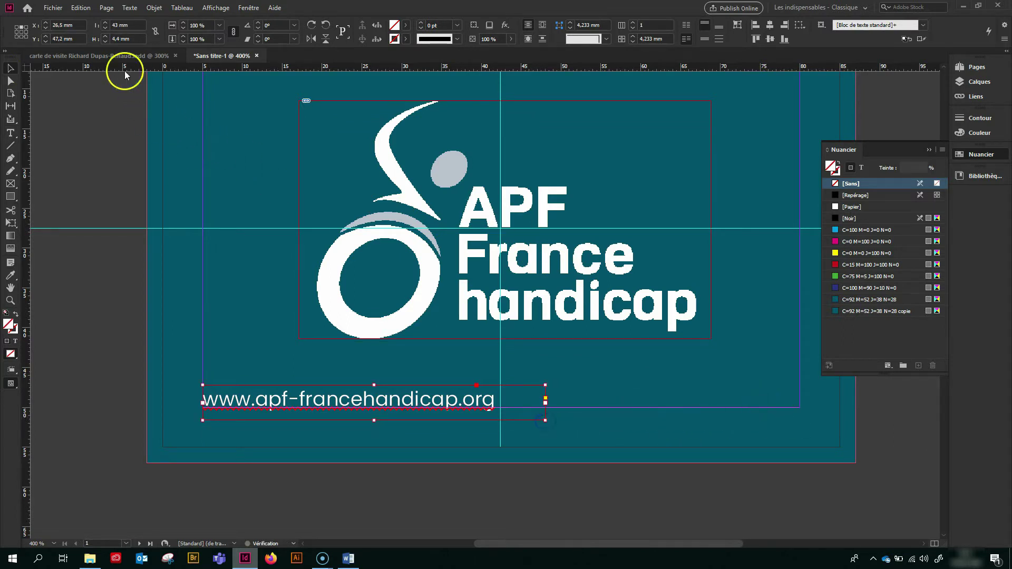
# Check the finished reference card, then scale the logo down to about 40 × 23 mm and reposition it near the centre guides
pyautogui.click(112, 55)
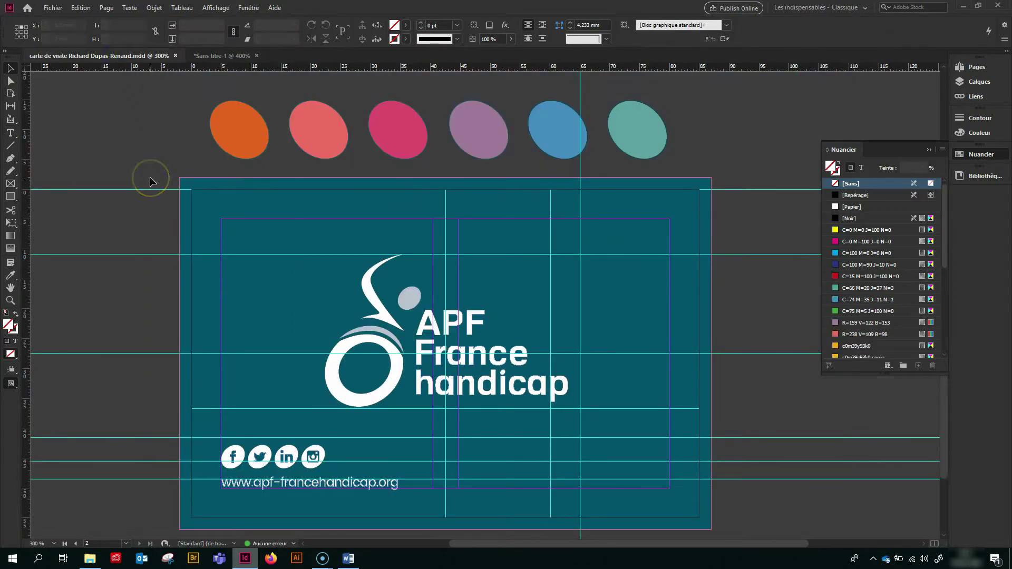
pyautogui.click(210, 56)
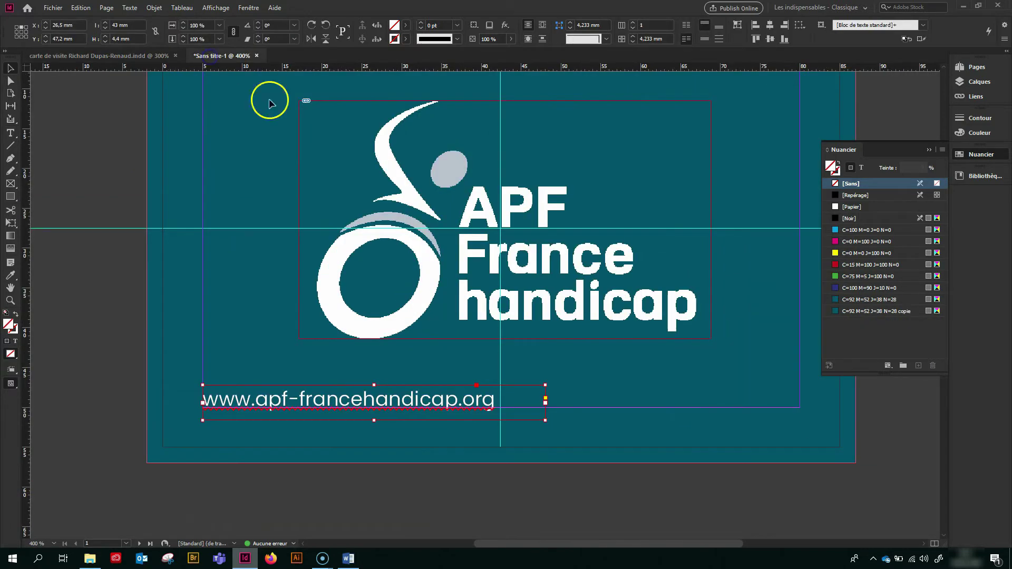
pyautogui.click(625, 331)
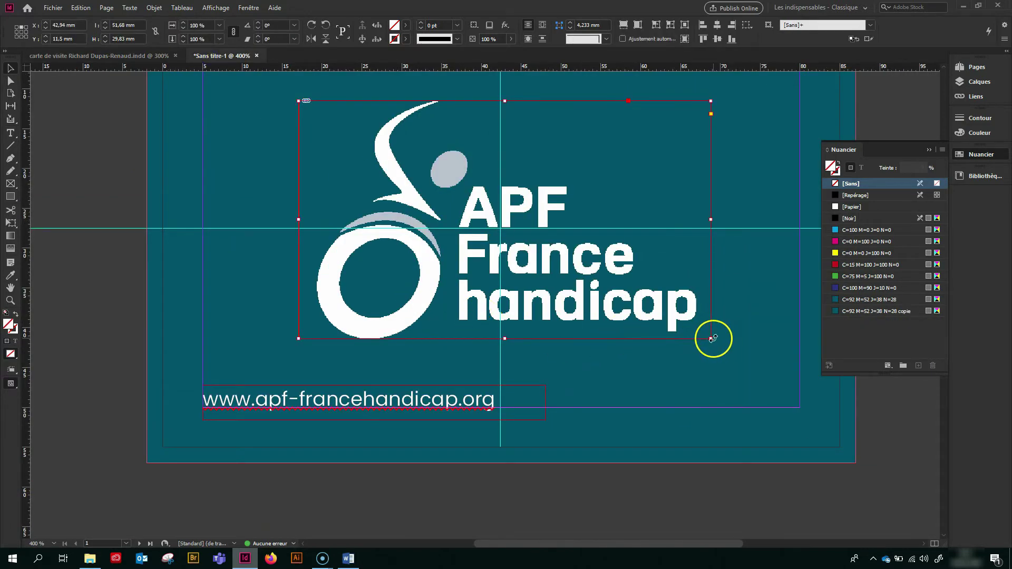
pyautogui.moveTo(710, 338); pyautogui.dragTo(619, 285)
pyautogui.moveTo(543, 267); pyautogui.dragTo(591, 282)
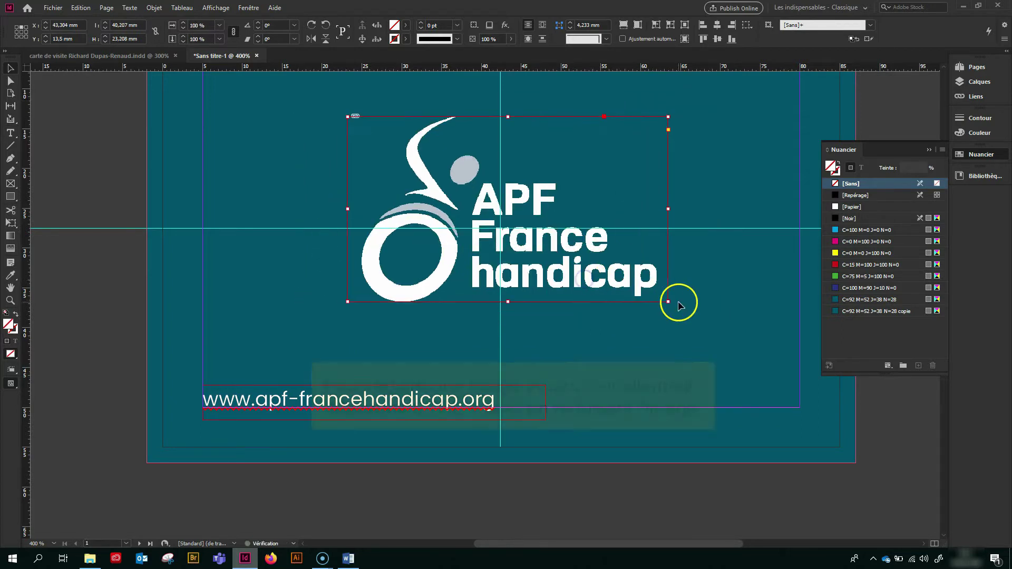
# Enlarge the logo proportionally to about 42.3 × 24.4 mm and centre it on the crossing guides
pyautogui.moveTo(669, 303); pyautogui.dragTo(685, 311)
pyautogui.moveTo(627, 290); pyautogui.dragTo(617, 288)
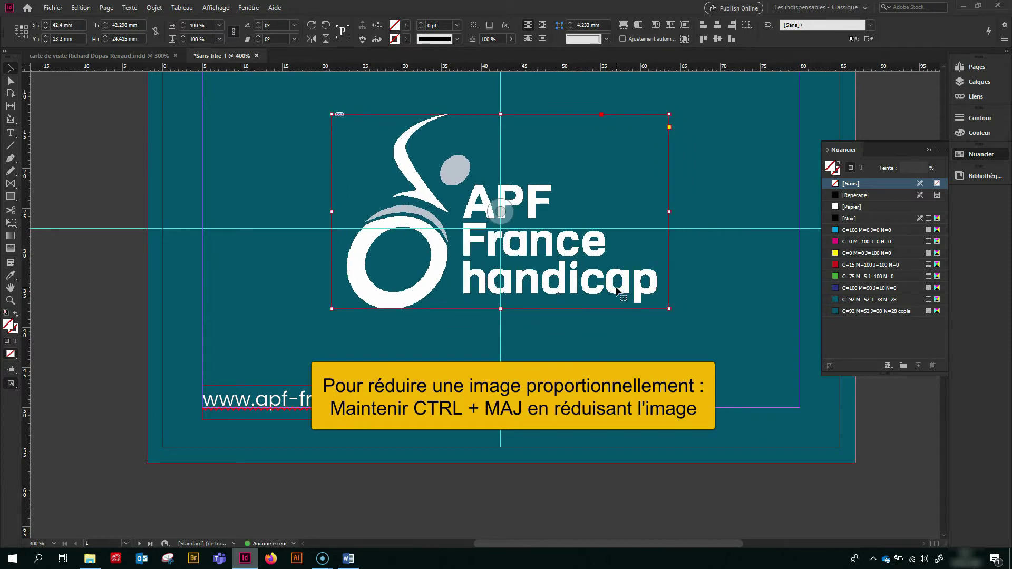
pyautogui.click(621, 389)
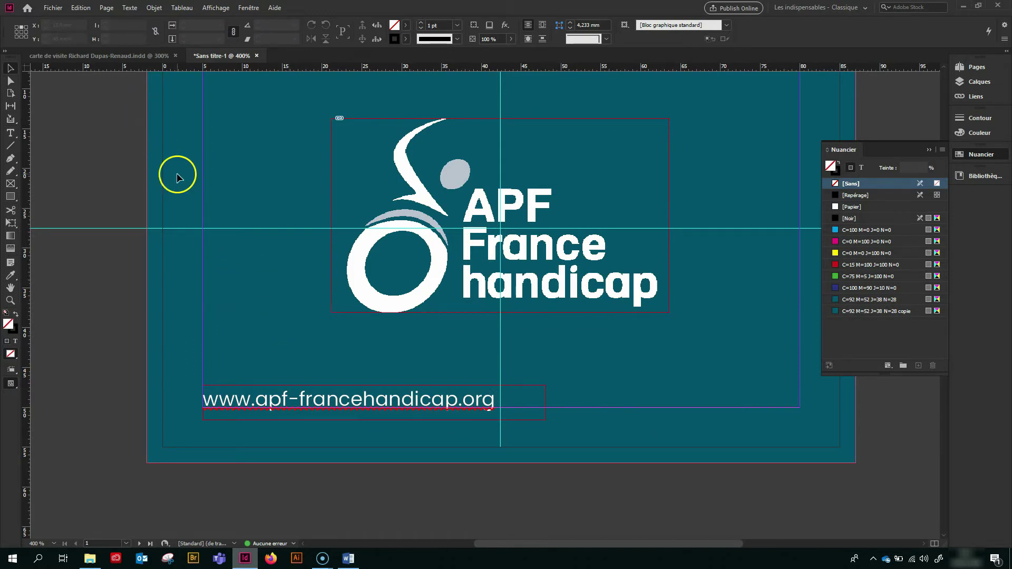
# Create a layer named texte and move the website address text frame from the Logo layer onto it
pyautogui.click(332, 406)
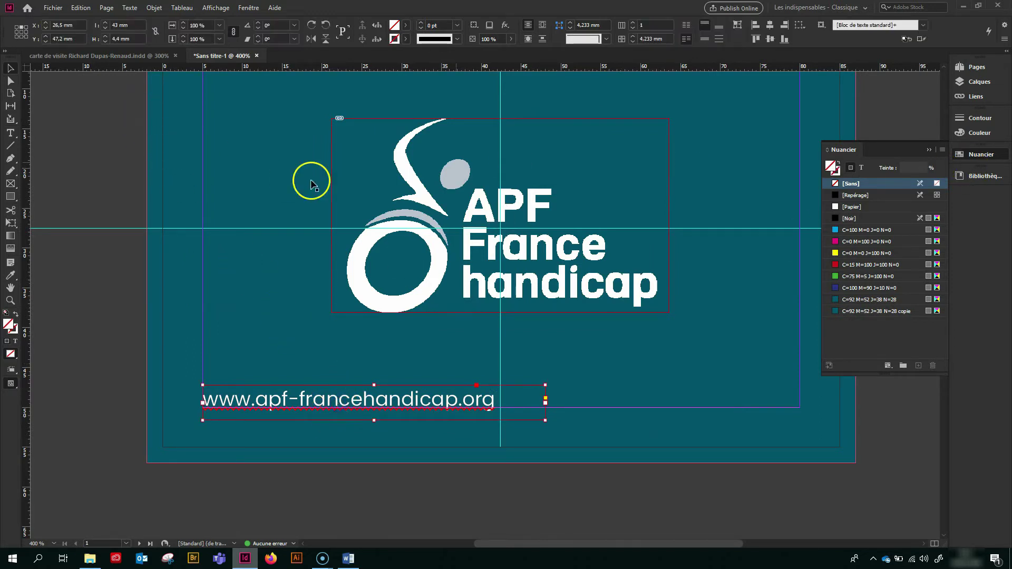
pyautogui.click(48, 191)
pyautogui.click(356, 408)
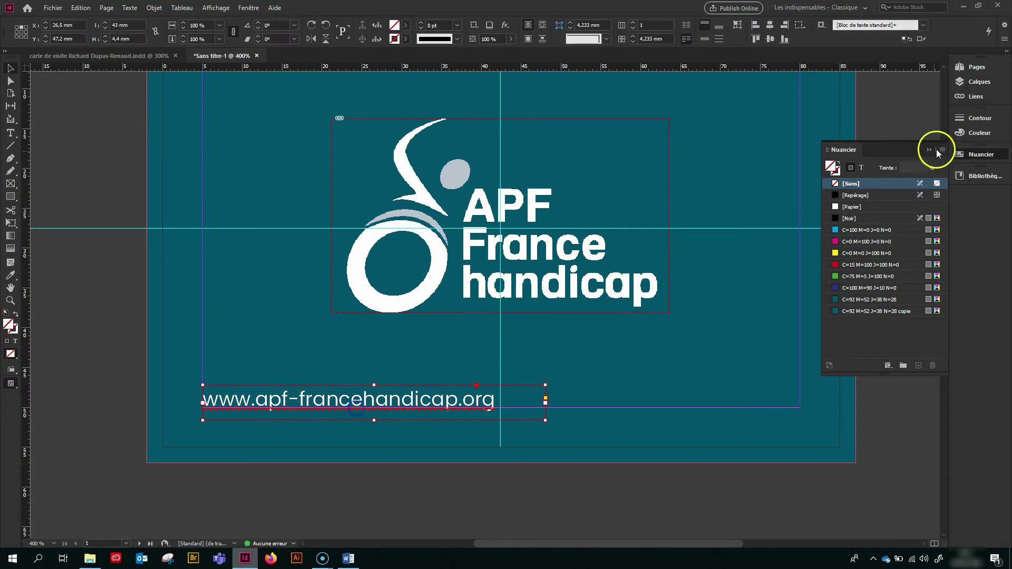
pyautogui.click(974, 84)
pyautogui.click(918, 191)
pyautogui.doubleClick(869, 77)
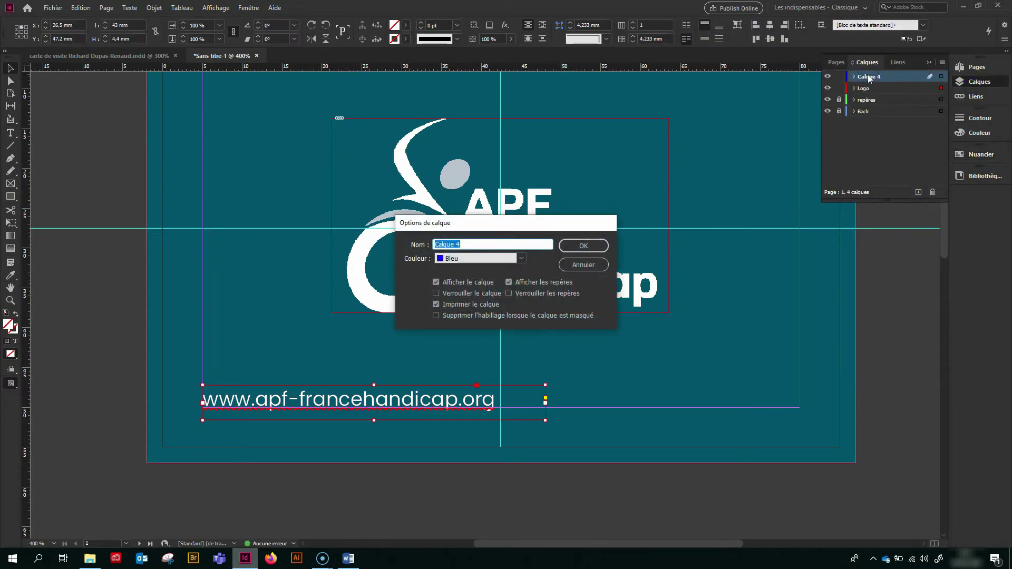
pyautogui.click(11, 69)
pyautogui.press('Escape')
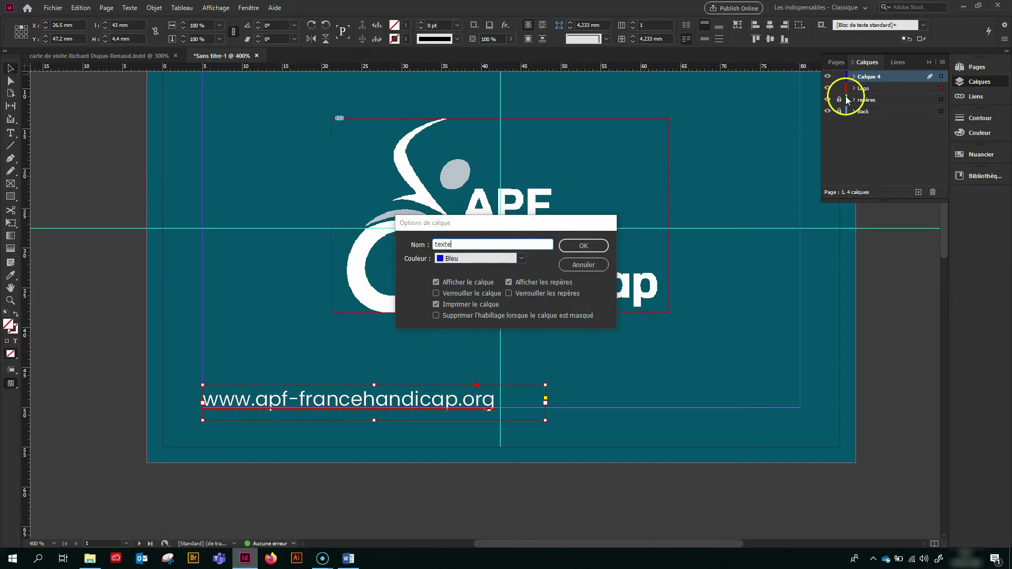
pyautogui.click(604, 245)
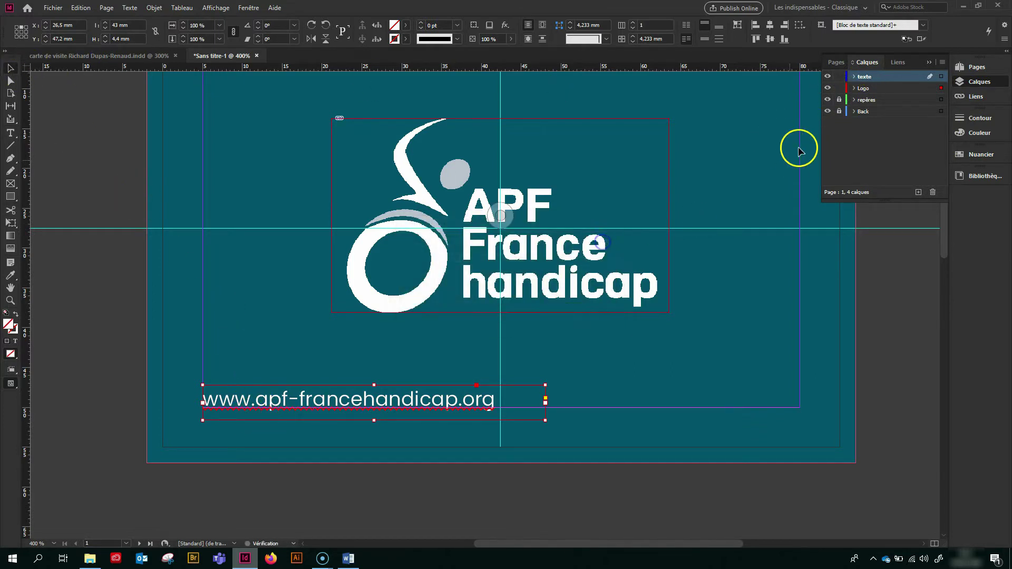
pyautogui.click(854, 88)
pyautogui.moveTo(894, 103); pyautogui.dragTo(871, 80)
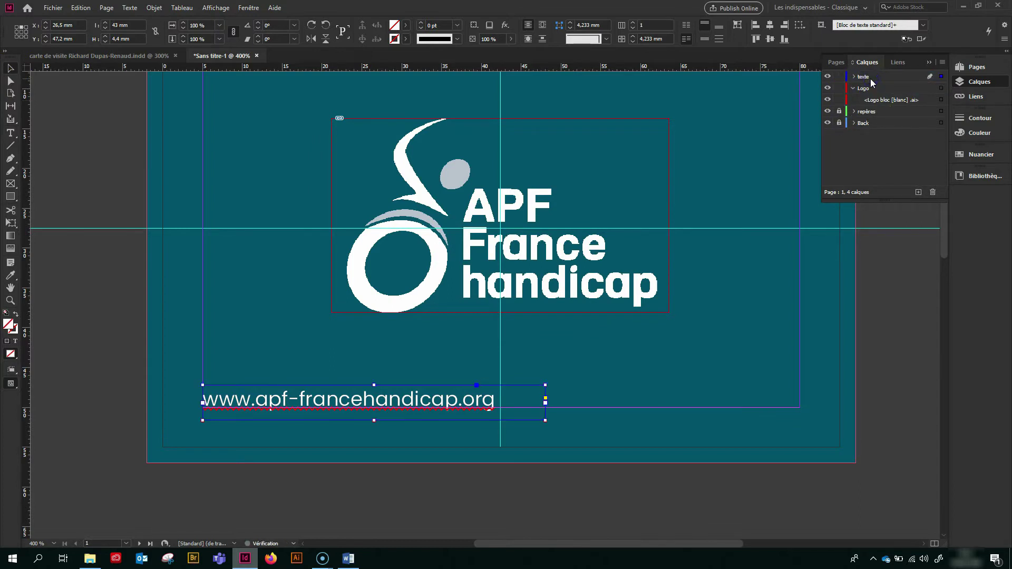
# On the Logo layer, draw a 5 × 5 mm image frame above the website address and place the Logo FB file in it
pyautogui.click(864, 88)
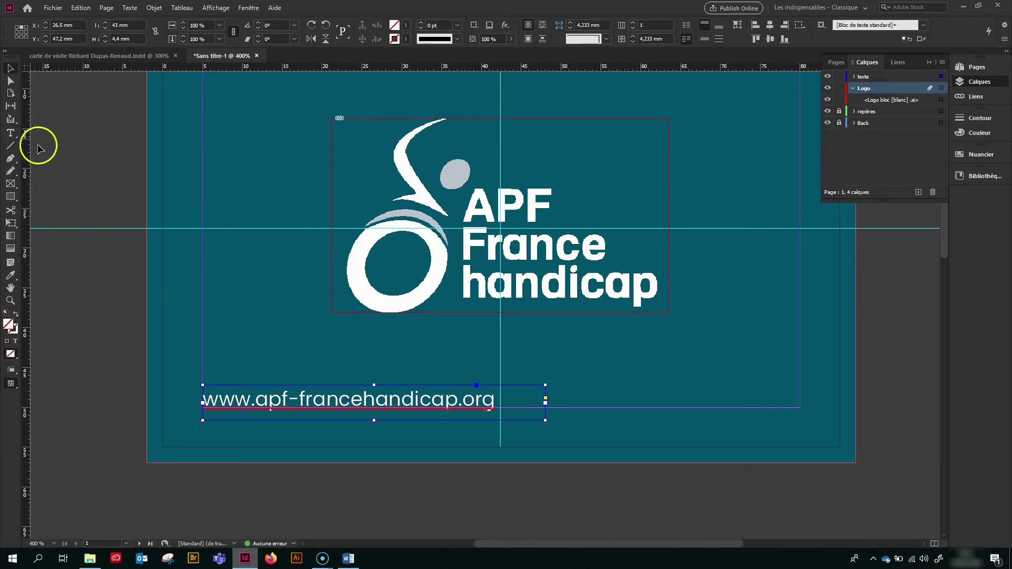
pyautogui.click(11, 186)
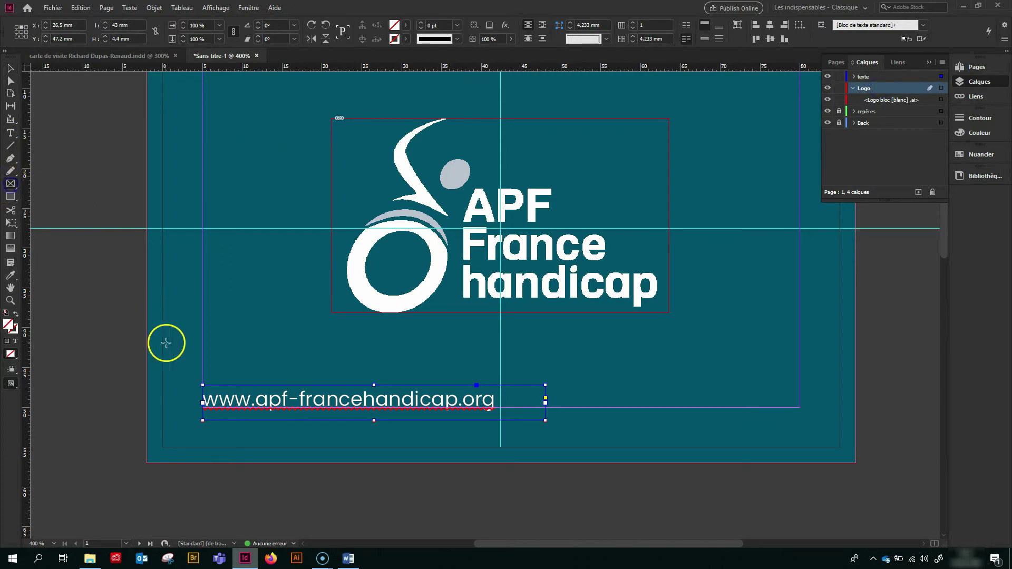
pyautogui.moveTo(203, 350); pyautogui.dragTo(243, 384)
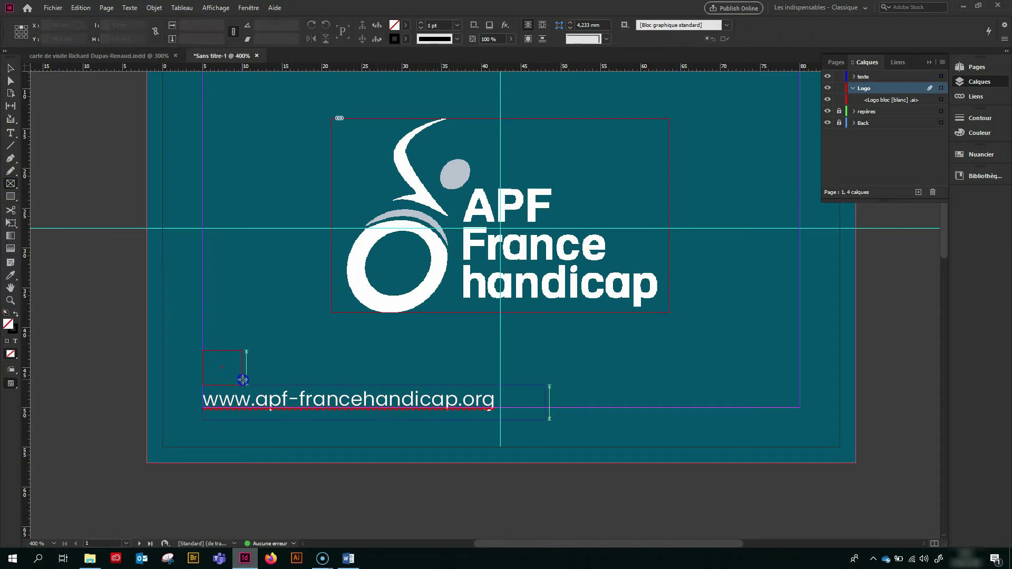
pyautogui.hotkey('ctrl', 'd')
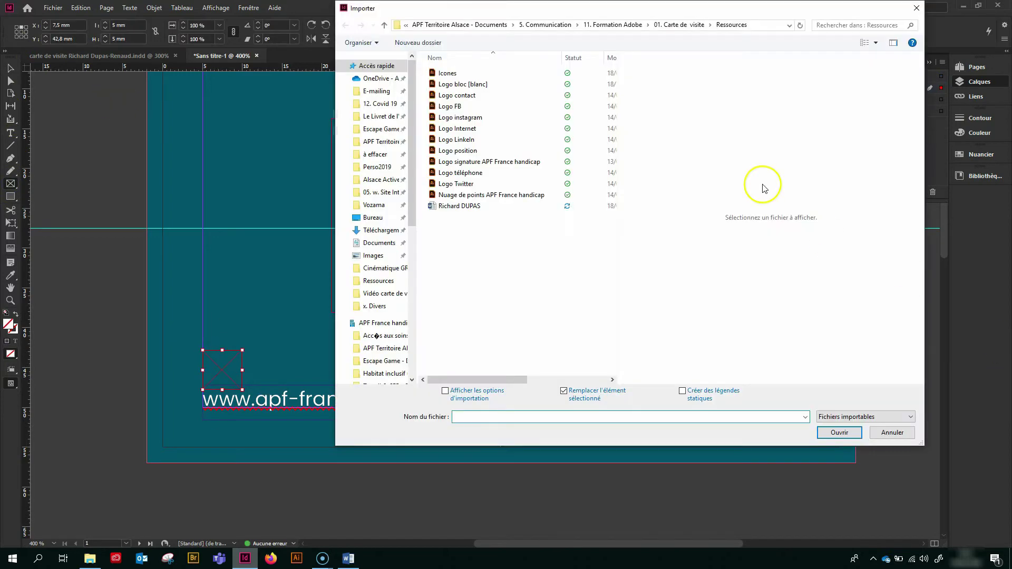
pyautogui.doubleClick(452, 106)
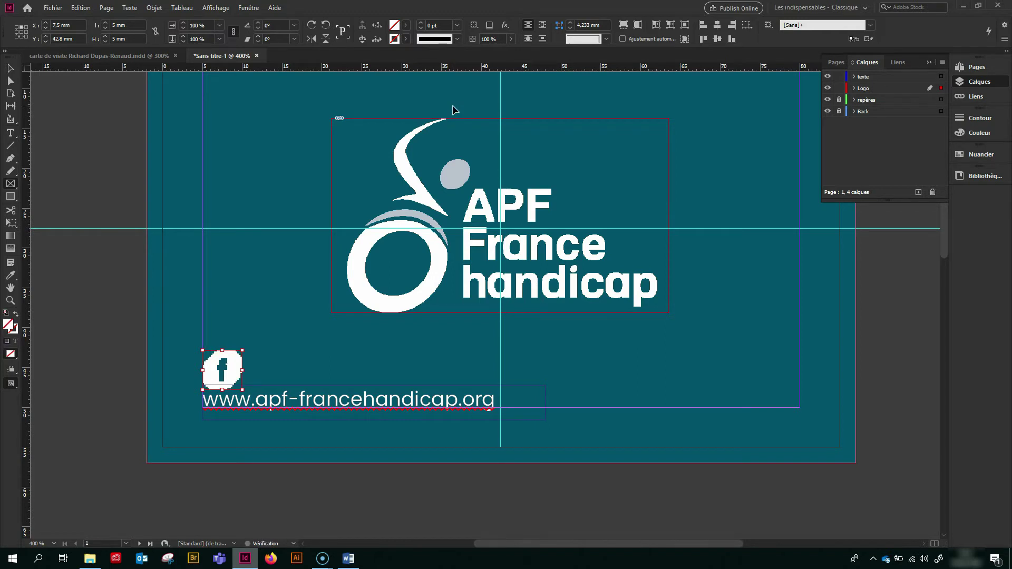
# Set the display performance of the Facebook icon to high quality
pyautogui.scroll(-5, 451, 108)
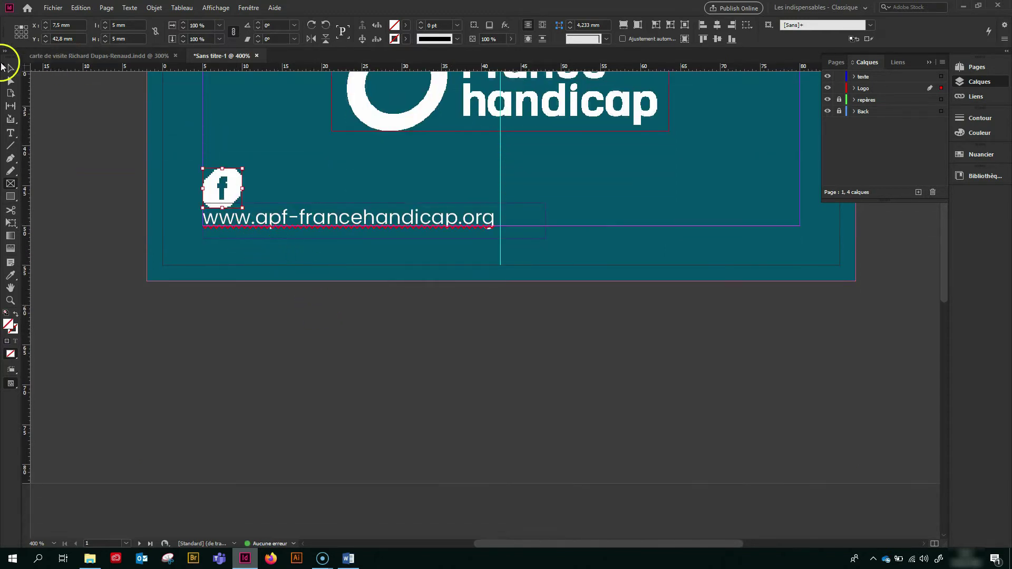
pyautogui.moveTo(235, 193); pyautogui.dragTo(235, 194)
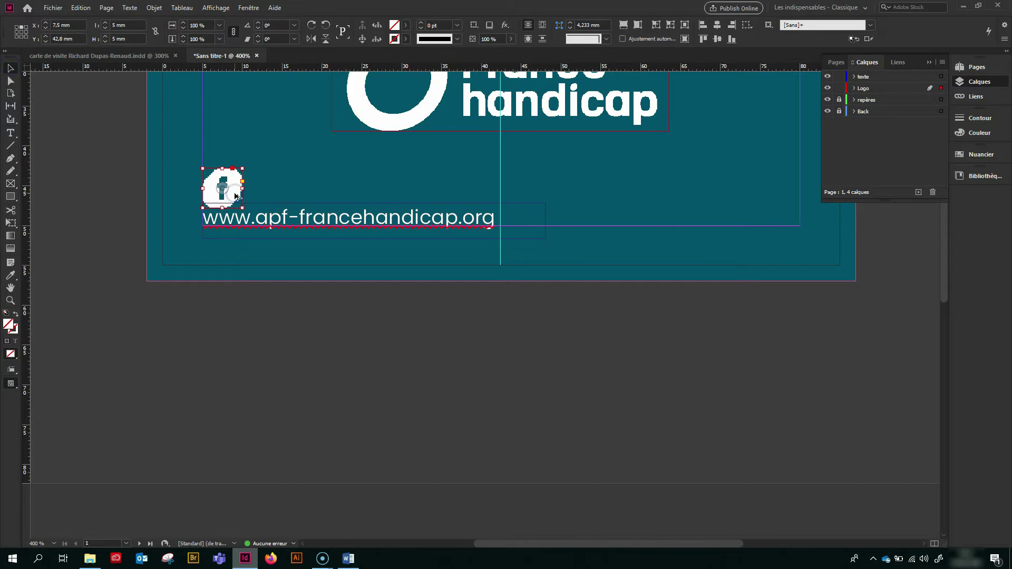
pyautogui.rightClick(235, 196)
pyautogui.click(332, 514)
pyautogui.click(427, 519)
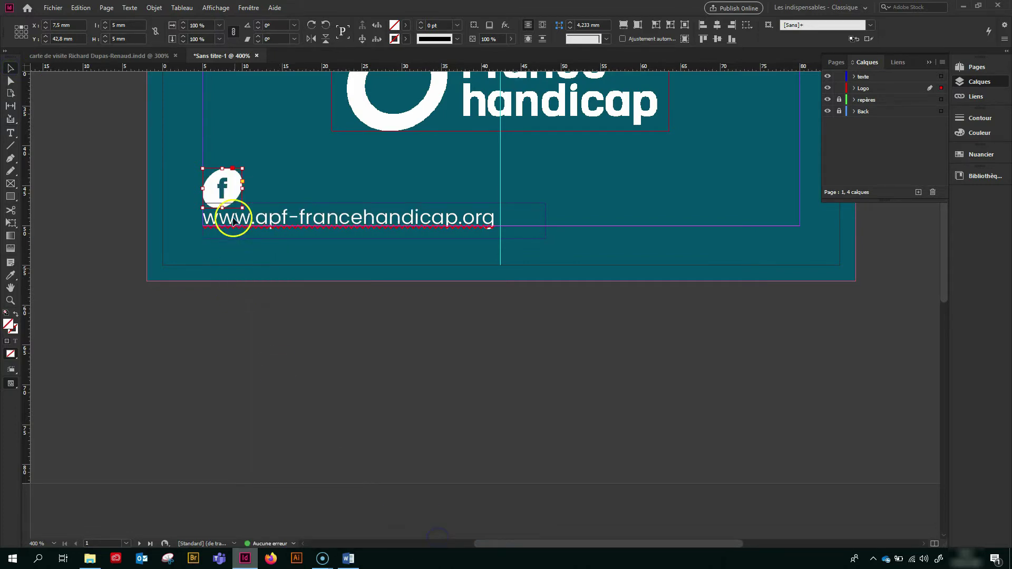
# Move the Facebook icon up along the margin to about Y 41.7 mm, clear of the website address
pyautogui.scroll(2, 235, 198)
pyautogui.scroll(-2, 230, 198)
pyautogui.moveTo(232, 204); pyautogui.dragTo(232, 200)
pyautogui.click(277, 273)
pyautogui.scroll(3, 272, 302)
pyautogui.click(238, 270)
pyautogui.moveTo(239, 274); pyautogui.dragTo(239, 270)
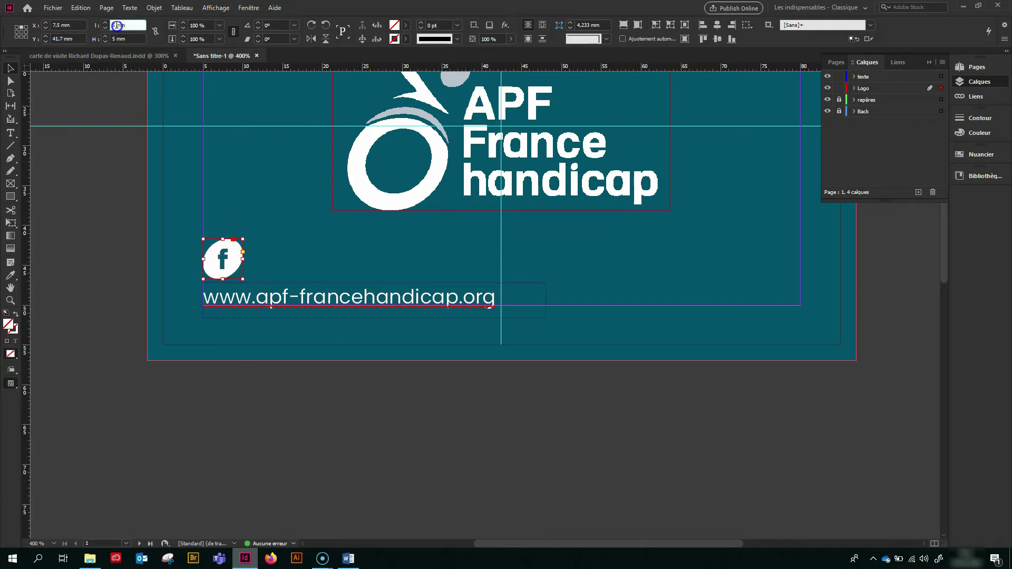
# Resize the Facebook icon's frame to 4 × 4 mm and fit its content proportionally
pyautogui.write('4')
pyautogui.click(111, 40)
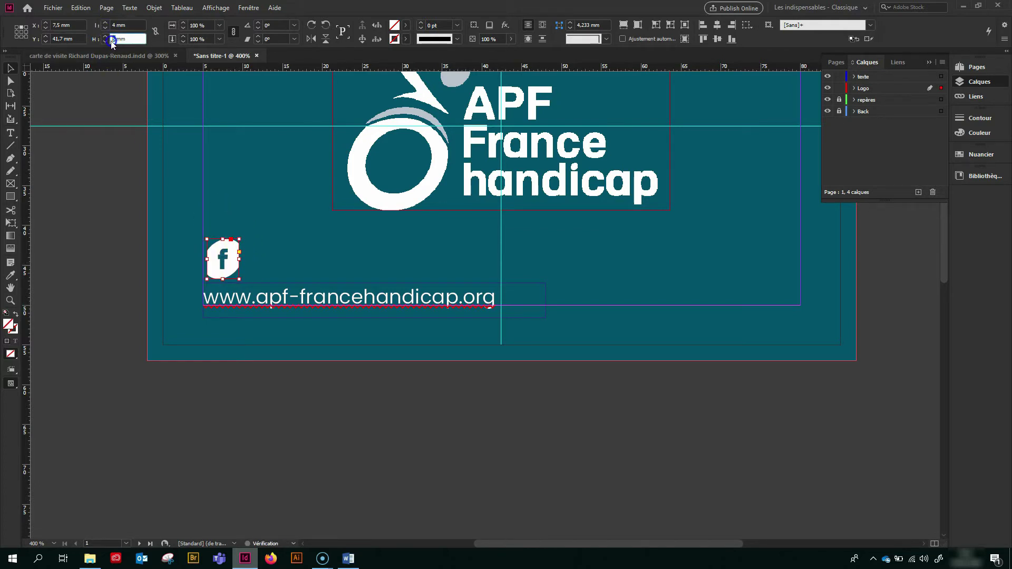
pyautogui.hotkey('ctrl', 'alt', 'shift', 'e')
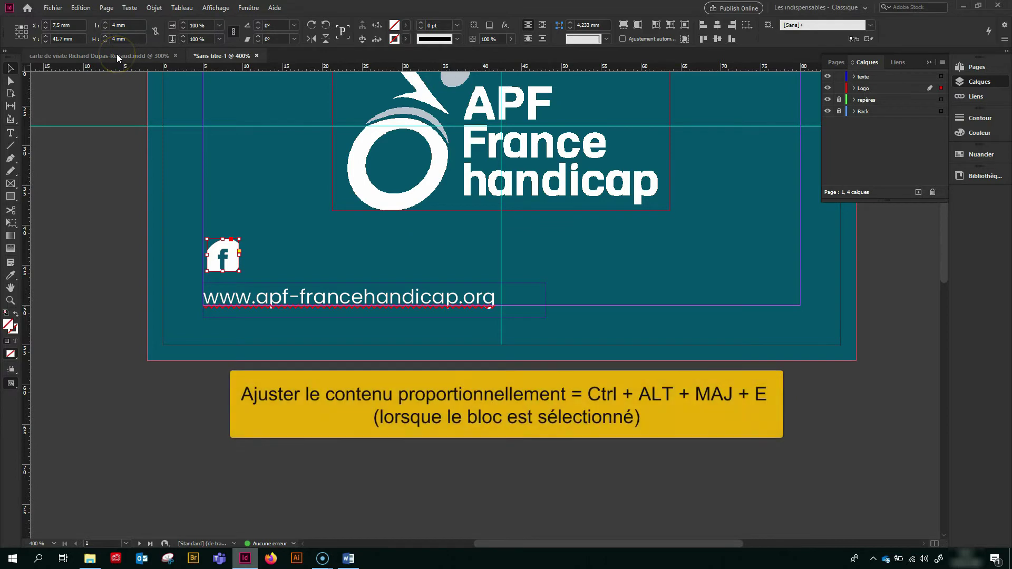
# Nudge the Facebook icon to X 7 mm, Y 42.2 mm so it aligns with the side margin
pyautogui.press('Down')
pyautogui.press('Down')
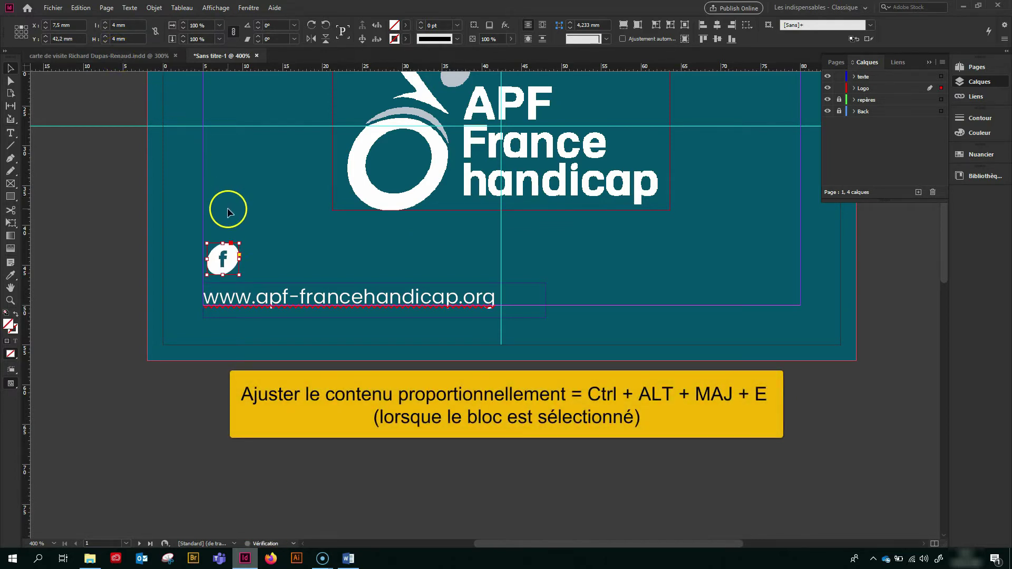
pyautogui.press('Left')
pyautogui.press('Left')
pyautogui.click(105, 190)
pyautogui.click(227, 269)
# Unlock the repères layer, add horizontal guides on it along the Facebook icon's top and bottom edges, and relock the layer
pyautogui.moveTo(278, 68); pyautogui.dragTo(277, 243)
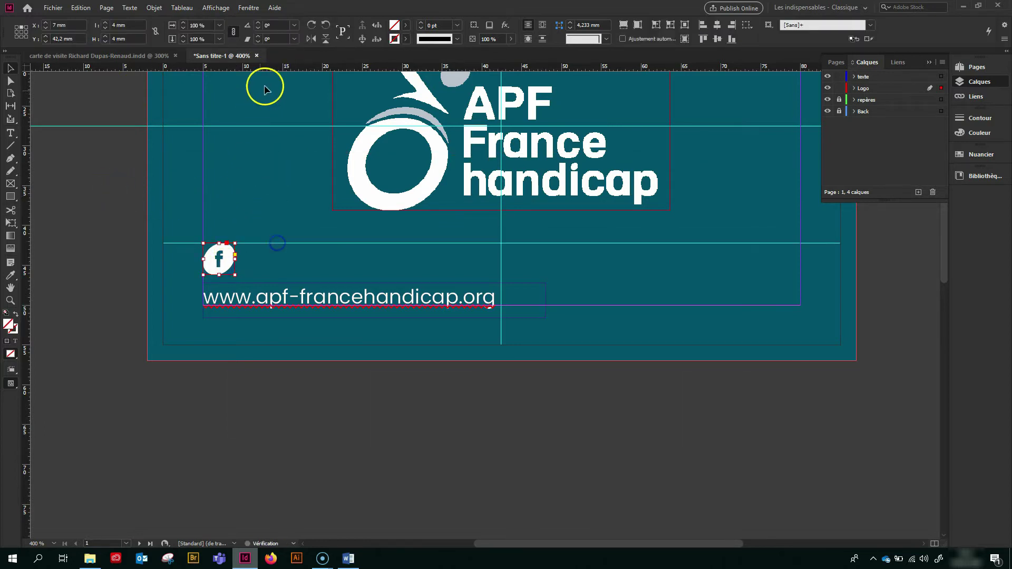
pyautogui.hotkey('ctrl', 'z')
pyautogui.click(839, 100)
pyautogui.click(872, 100)
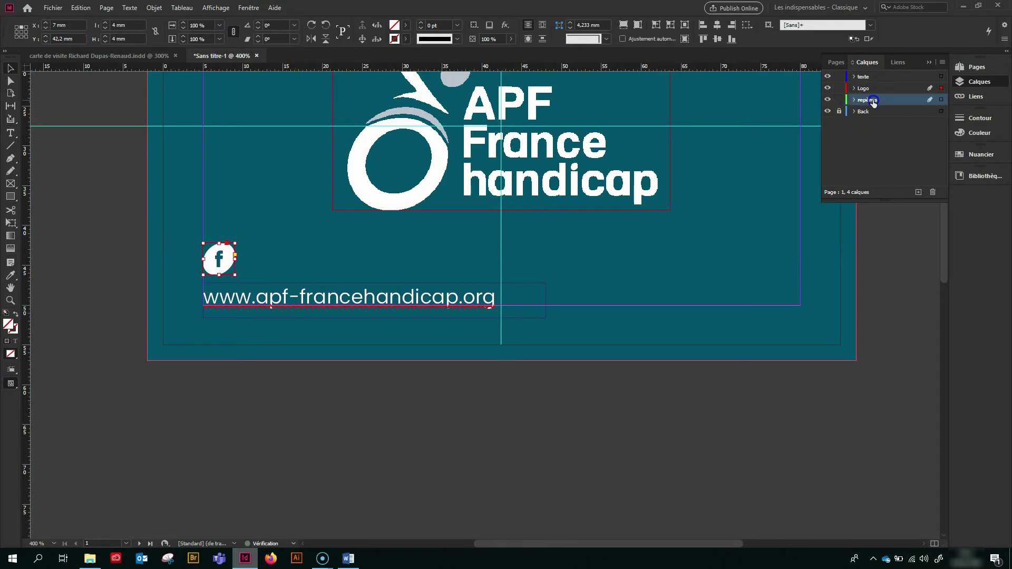
pyautogui.moveTo(292, 64); pyautogui.dragTo(293, 243)
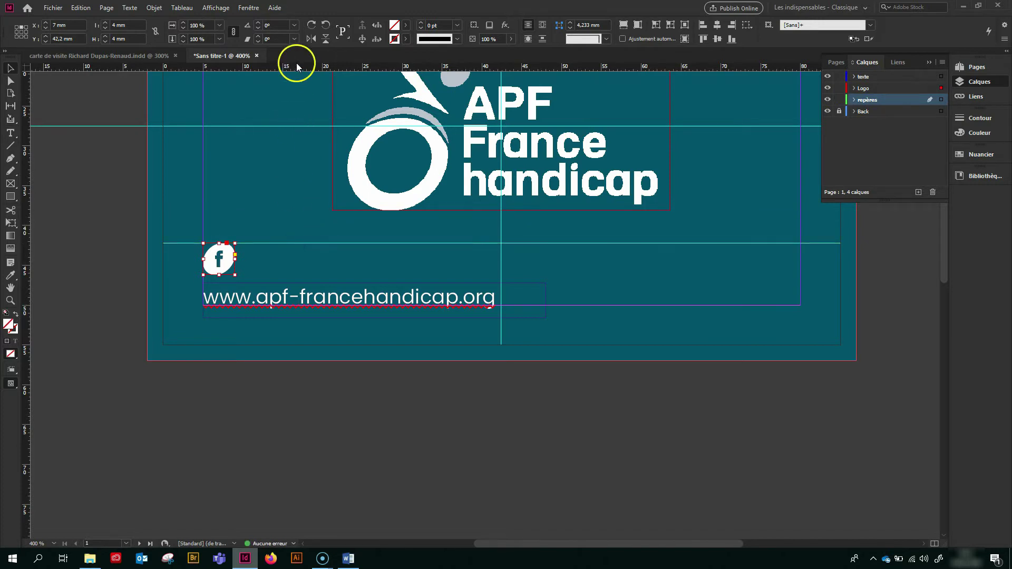
pyautogui.moveTo(307, 66); pyautogui.dragTo(310, 274)
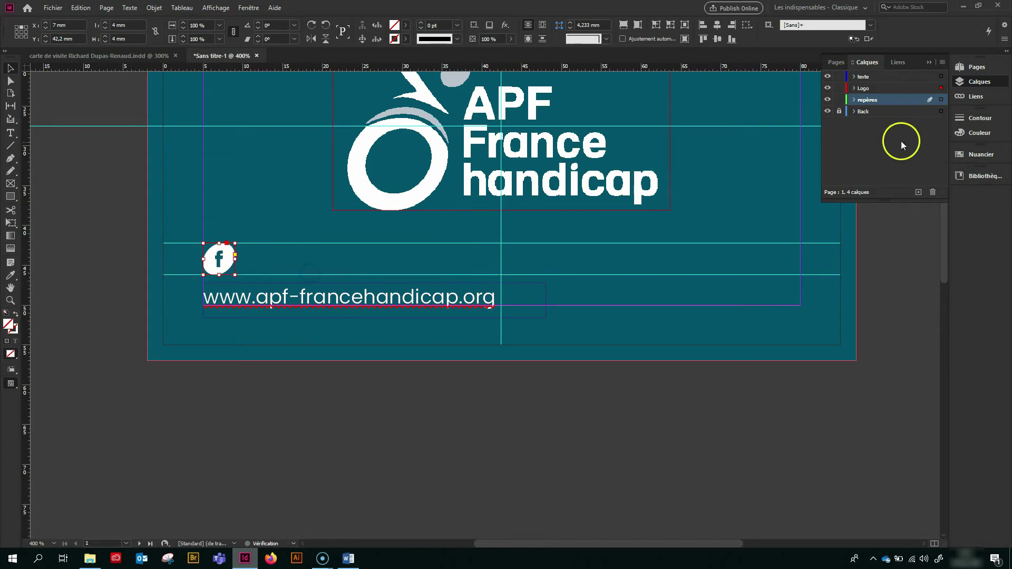
pyautogui.click(839, 99)
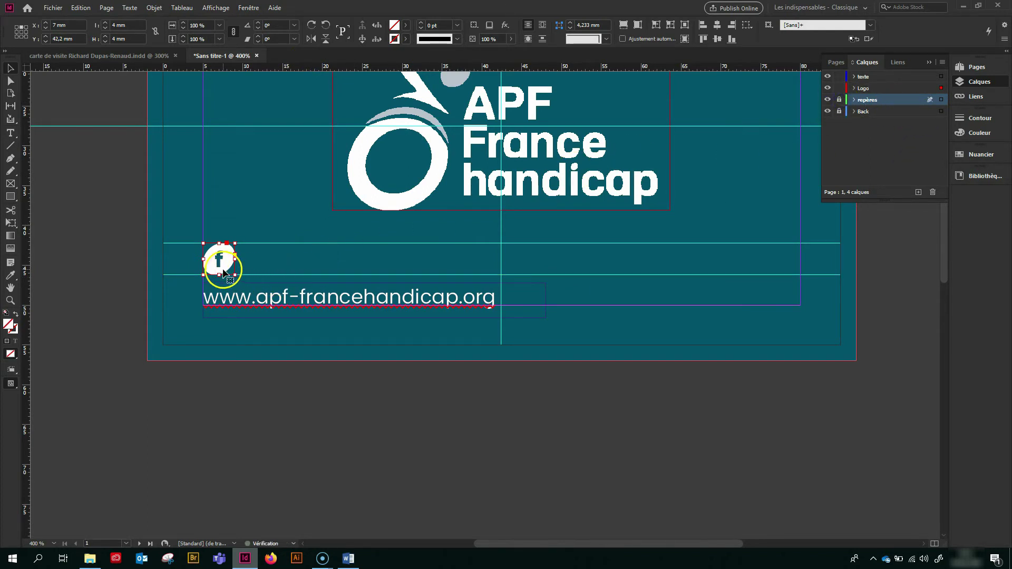
# Make three copies of the Facebook icon in a row between the guides and replace the first copy's image with Logo Twitter
pyautogui.moveTo(224, 272); pyautogui.dragTo(342, 272)
pyautogui.click(259, 268)
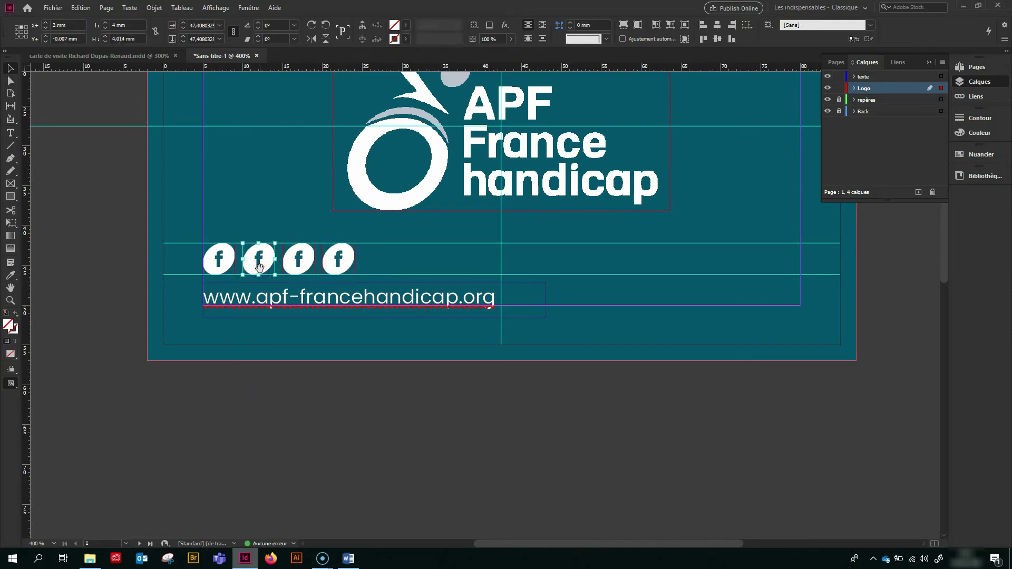
pyautogui.press('Delete')
pyautogui.click(142, 62)
pyautogui.click(53, 7)
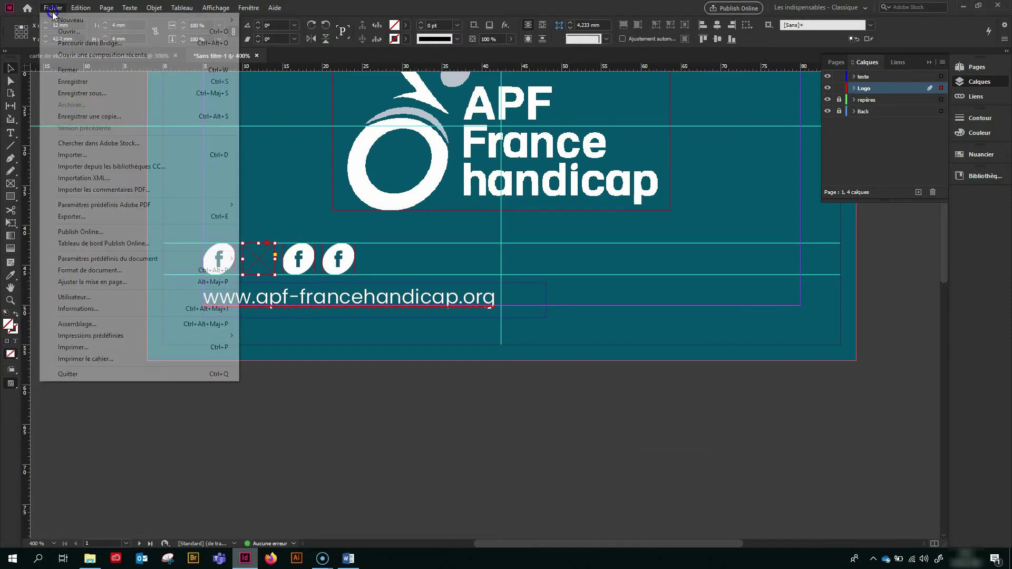
pyautogui.click(95, 153)
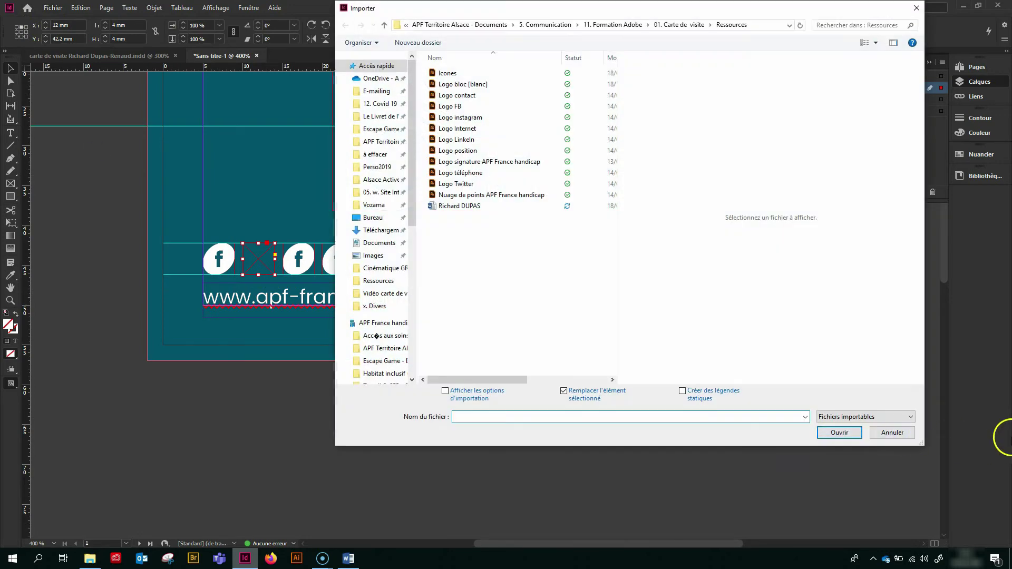
pyautogui.doubleClick(506, 184)
# Replace the Facebook image in the third icon frame with the Logo LinkeIn file
pyautogui.click(298, 264)
pyautogui.press('Delete')
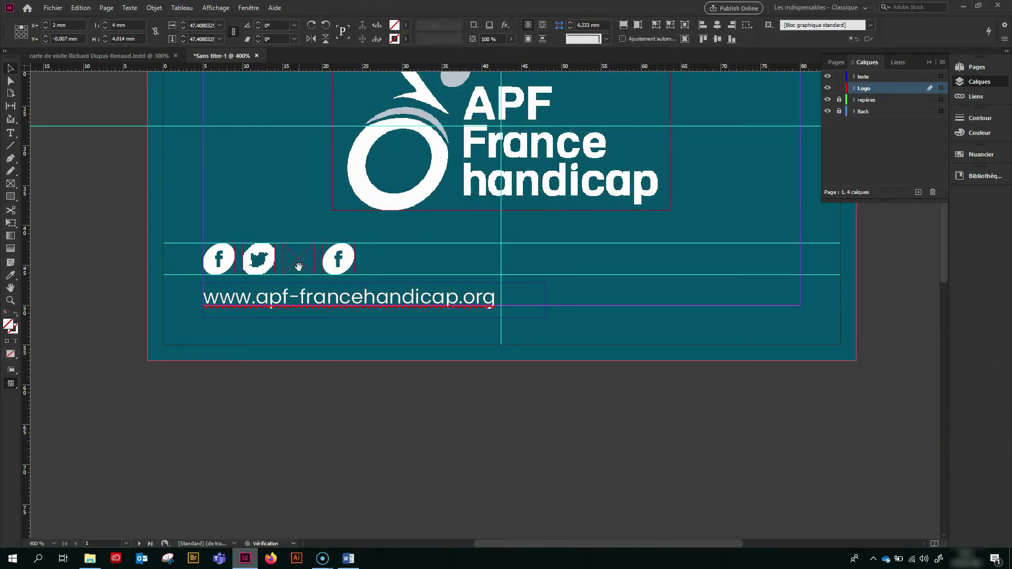
pyautogui.click(52, 7)
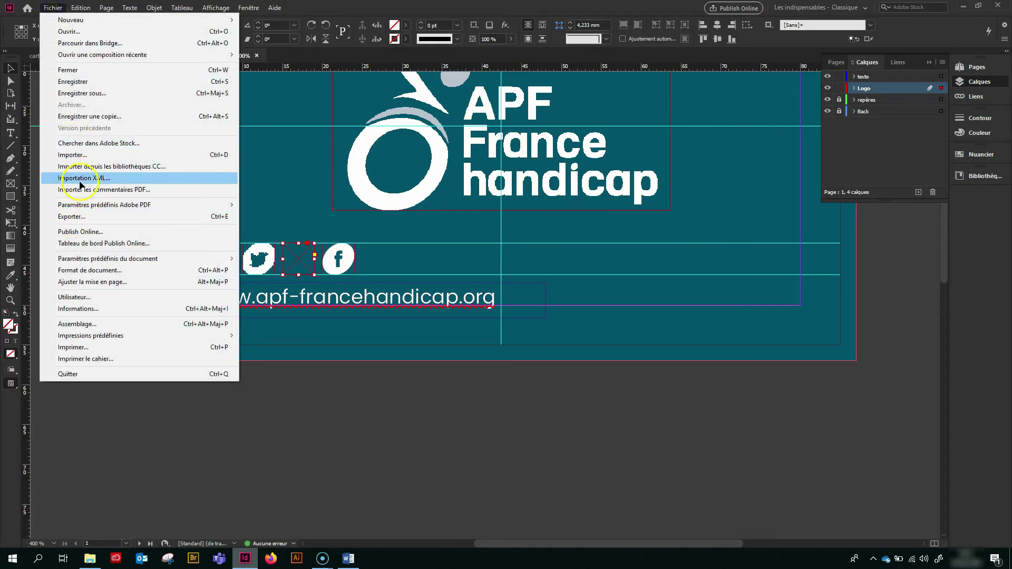
pyautogui.click(73, 154)
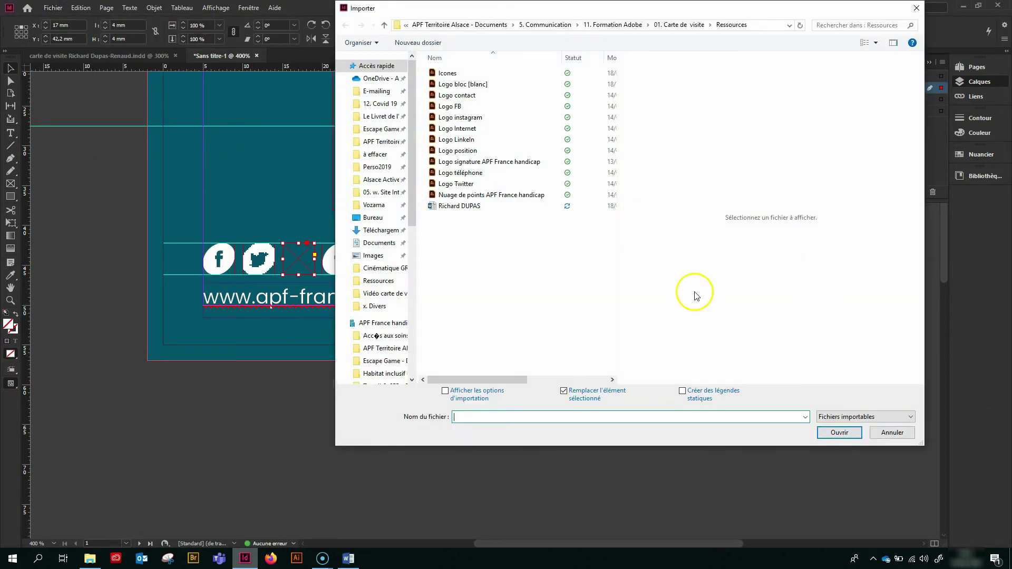
pyautogui.doubleClick(469, 140)
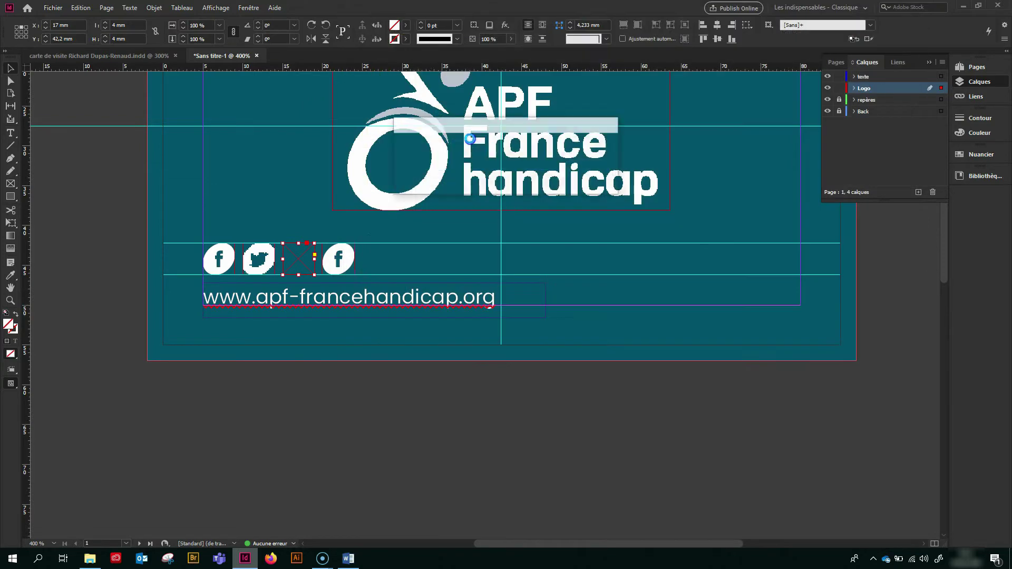
# Replace the Facebook image in the fourth icon frame with the Logo instagram file
pyautogui.click(343, 264)
pyautogui.press('Delete')
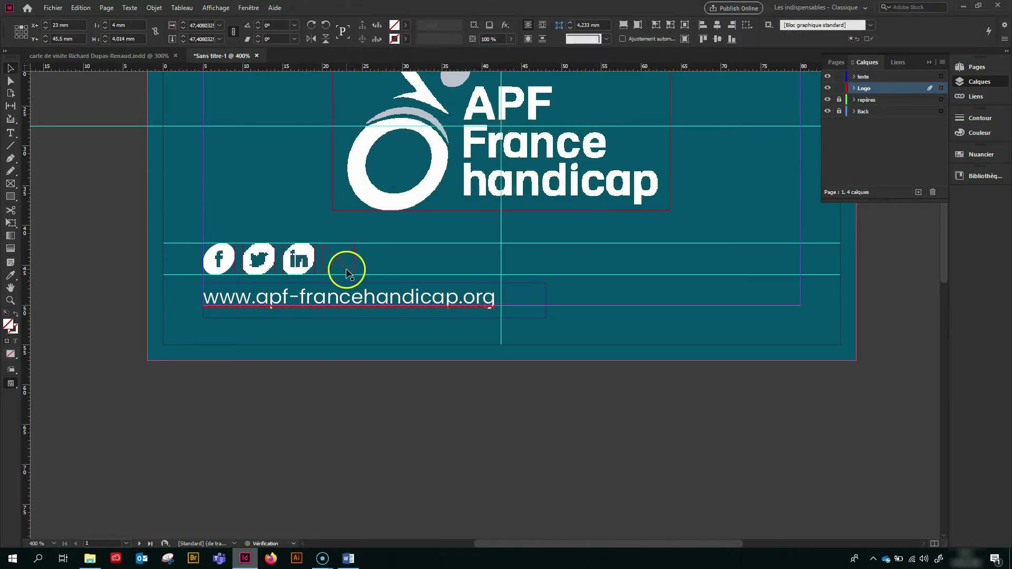
pyautogui.click(347, 272)
pyautogui.click(52, 7)
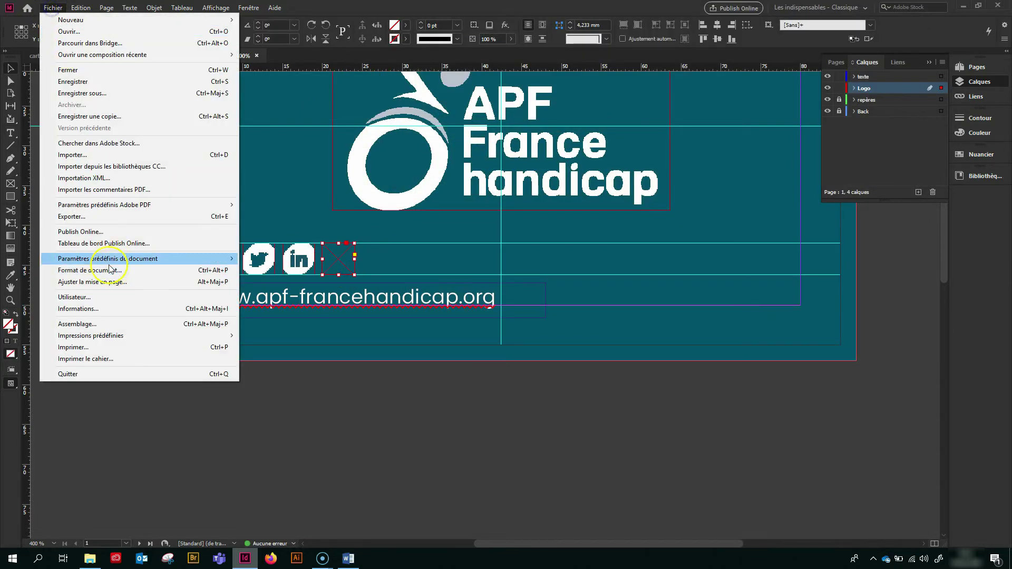
pyautogui.click(106, 154)
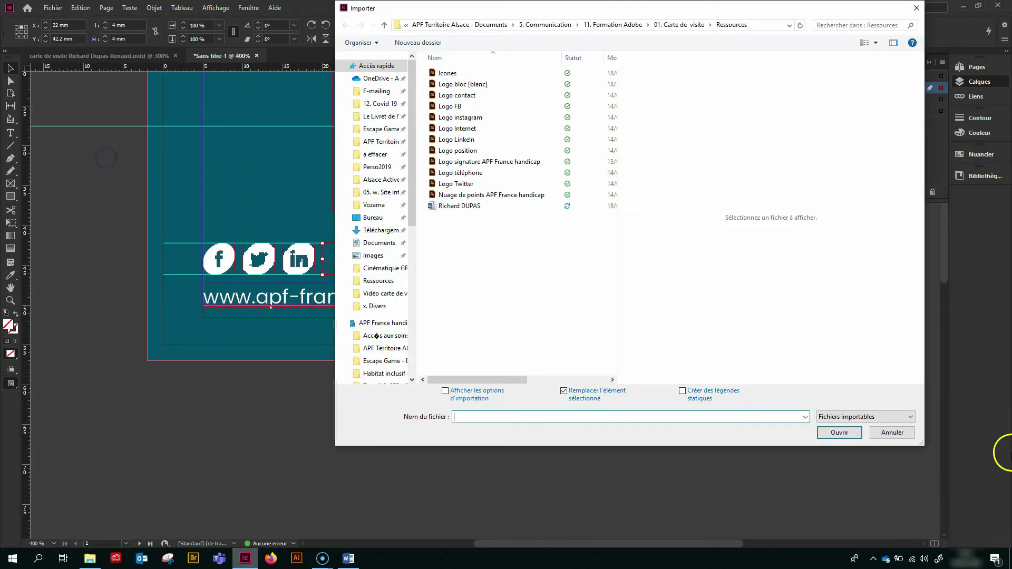
pyautogui.doubleClick(480, 118)
pyautogui.click(467, 381)
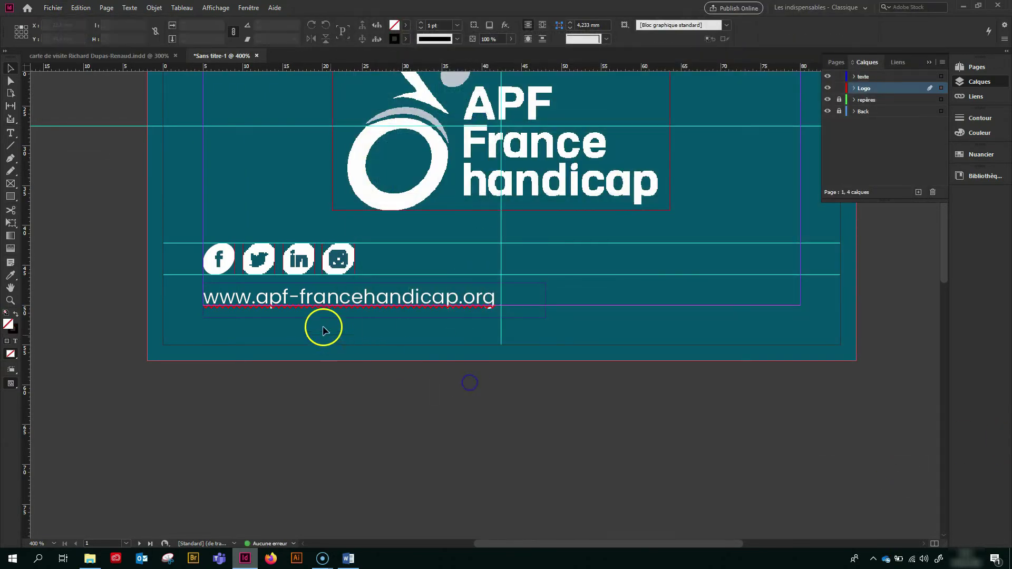
# Switch the display performance to high quality so the placed logos and icons render sharply
pyautogui.rightClick(260, 271)
pyautogui.click(318, 416)
pyautogui.click(567, 440)
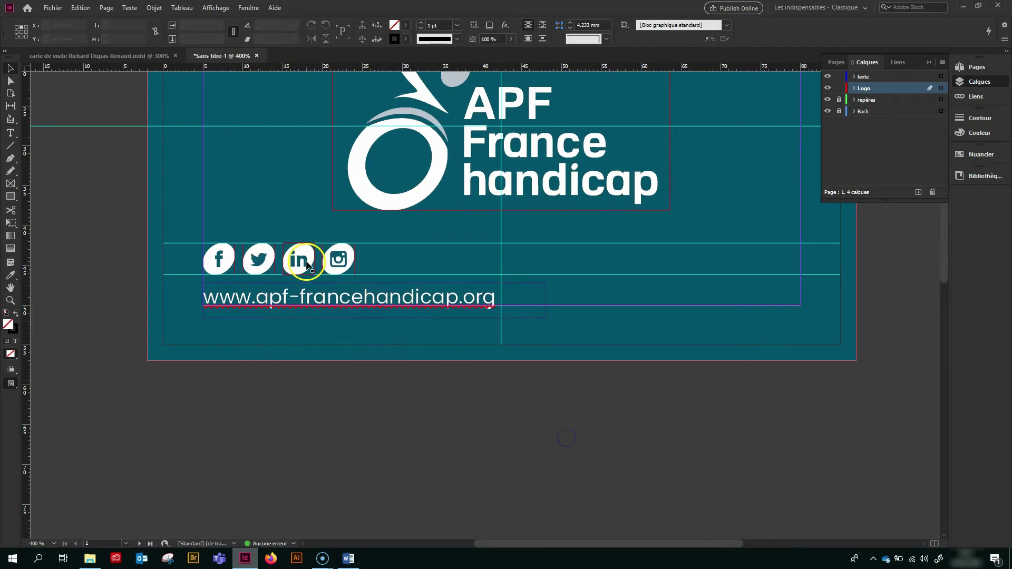
# On page 2, draw an image frame of about 30.4 × 24.1 mm in the upper-right bleed corner and place Nuage de points APF France handicap
pyautogui.scroll(3, 381, 394)
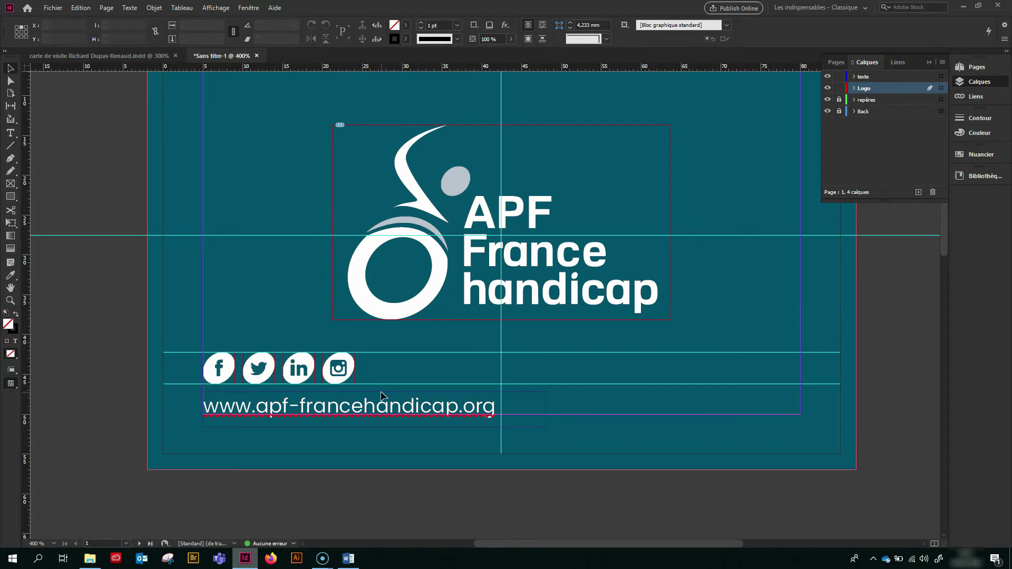
pyautogui.scroll(-1, 382, 395)
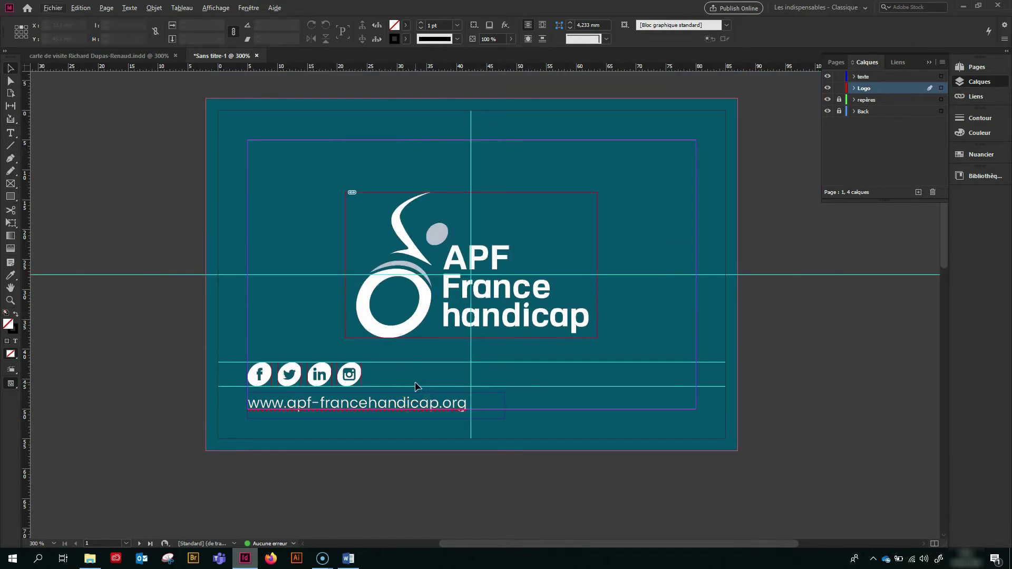
pyautogui.scroll(-10, 416, 382)
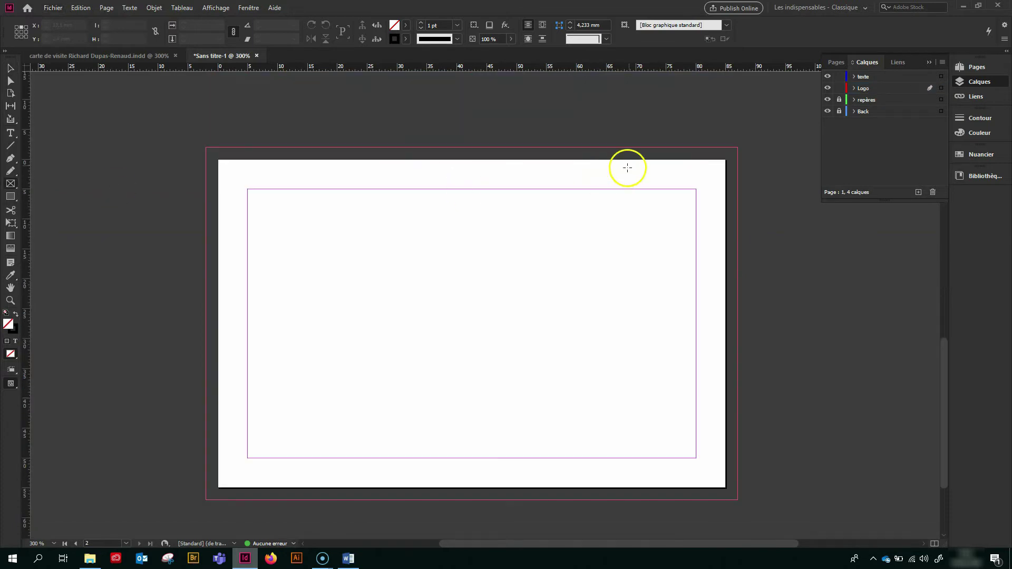
pyautogui.moveTo(557, 149); pyautogui.dragTo(738, 291)
pyautogui.click(55, 7)
pyautogui.click(75, 157)
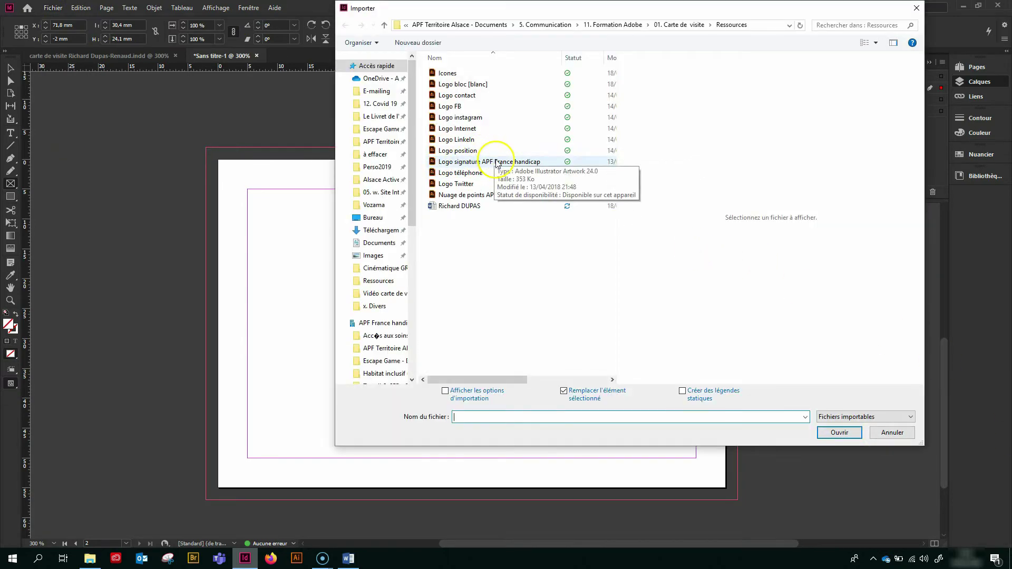
pyautogui.doubleClick(445, 195)
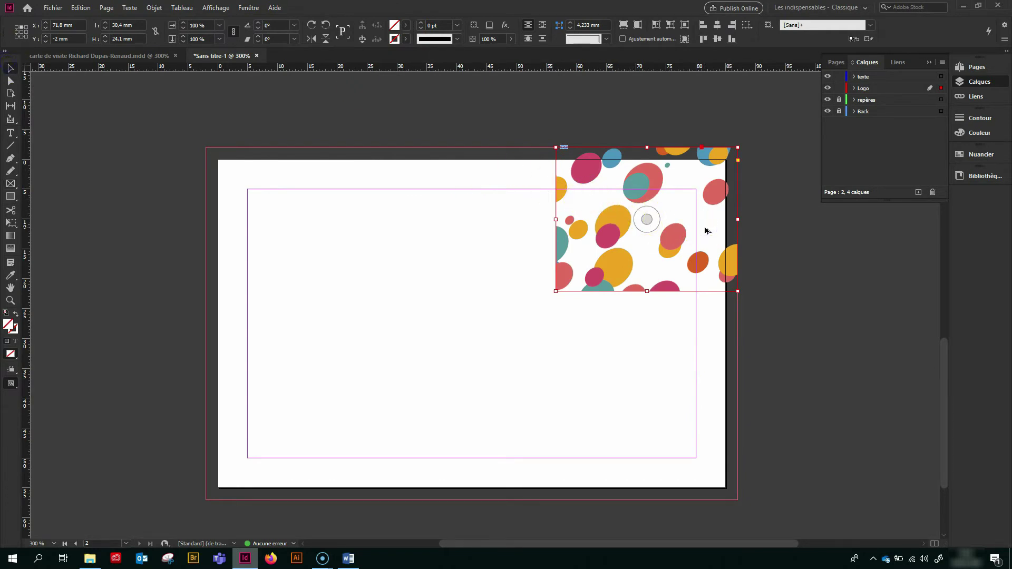
# Fit the dot-cloud image proportionally to its frame, and enlarge the image inside the frame to about 47 × 42.7 mm
pyautogui.hotkey('ctrl', 'alt', 'shift', 'e')
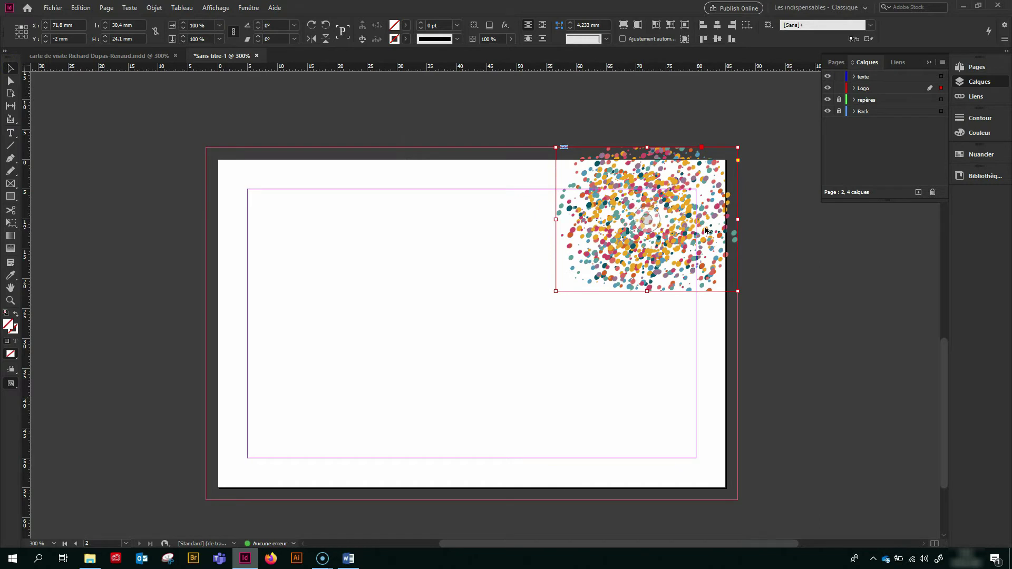
pyautogui.hotkey('ctrl', 'alt', 'shift', 'e')
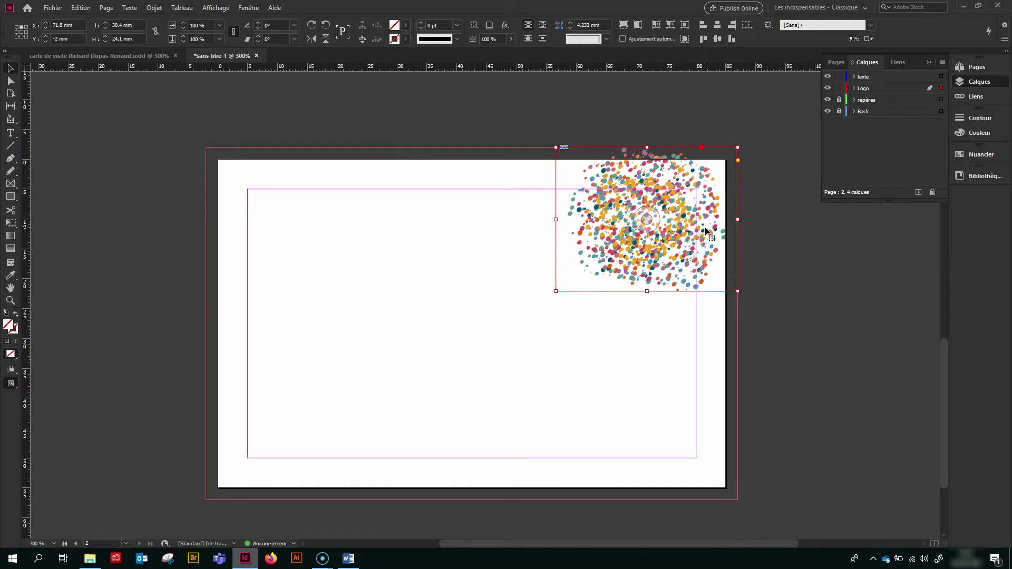
pyautogui.doubleClick(712, 226)
pyautogui.moveTo(727, 149); pyautogui.dragTo(799, 100)
pyautogui.scroll(3, 791, 132)
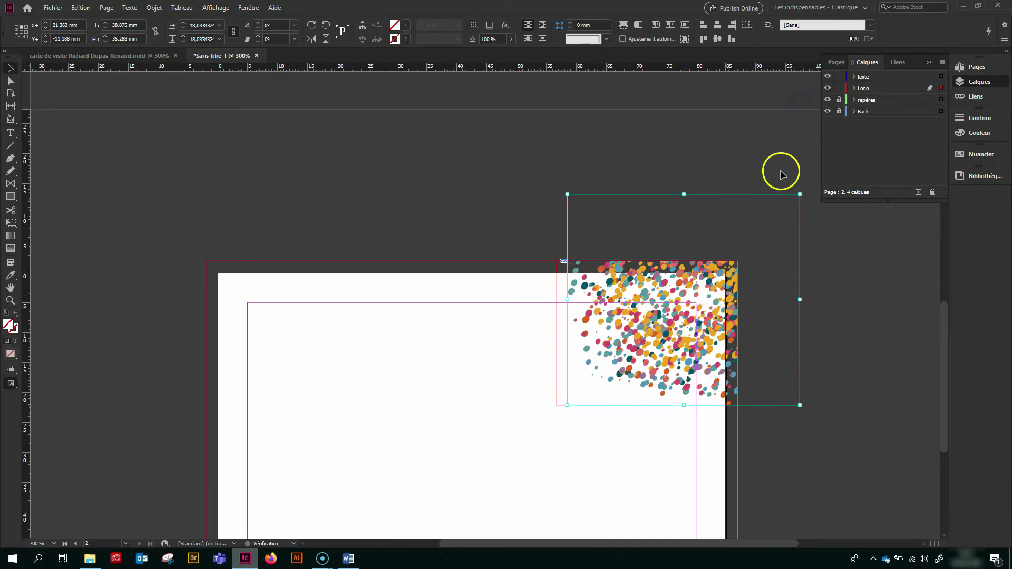
pyautogui.moveTo(798, 193); pyautogui.dragTo(849, 159)
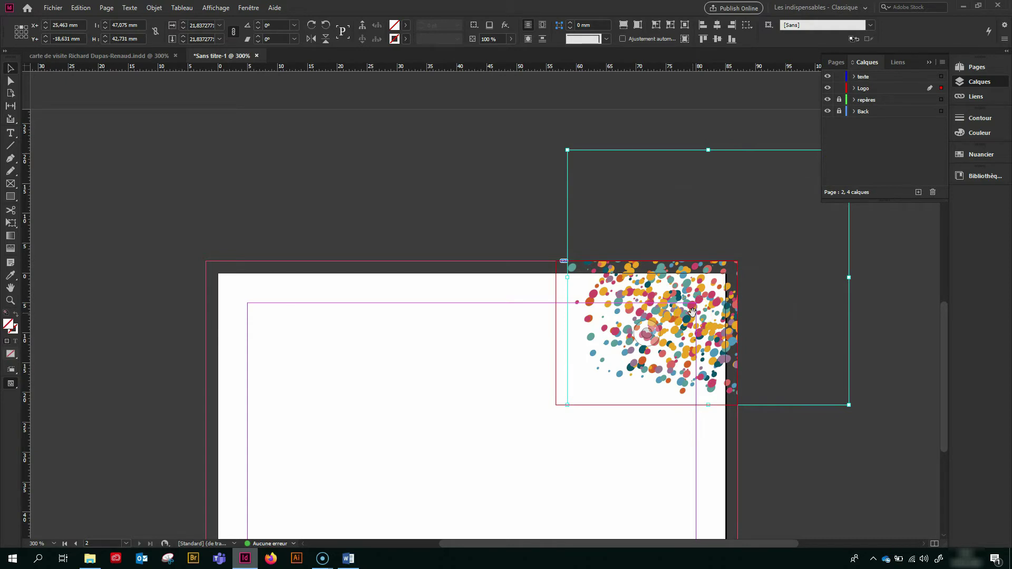
pyautogui.click(825, 464)
pyautogui.click(612, 383)
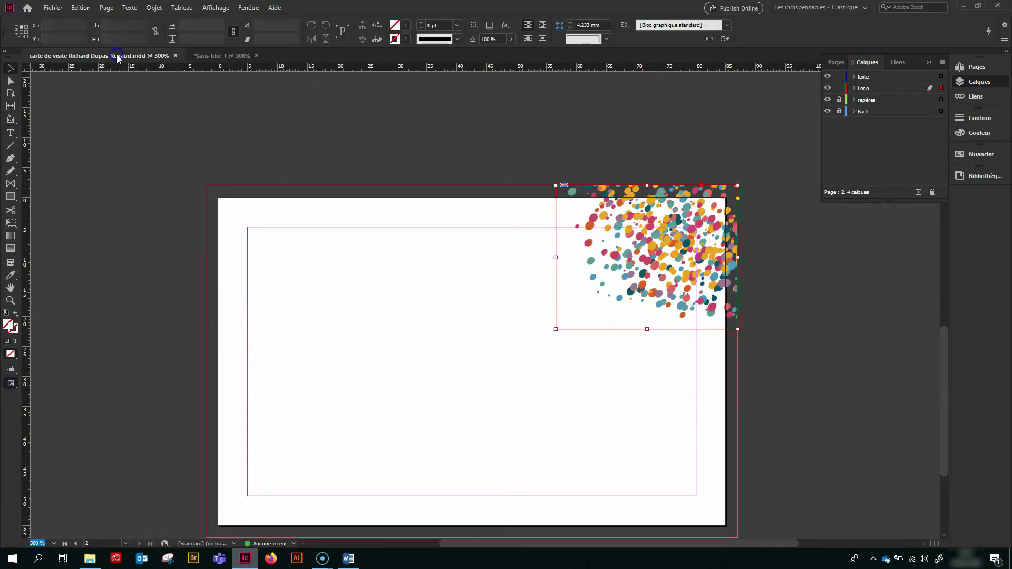
# Using the finished card as reference, rotate the dot-cloud image counterclockwise inside its frame and extend the frame's lower edge downward
pyautogui.click(117, 56)
pyautogui.click(198, 55)
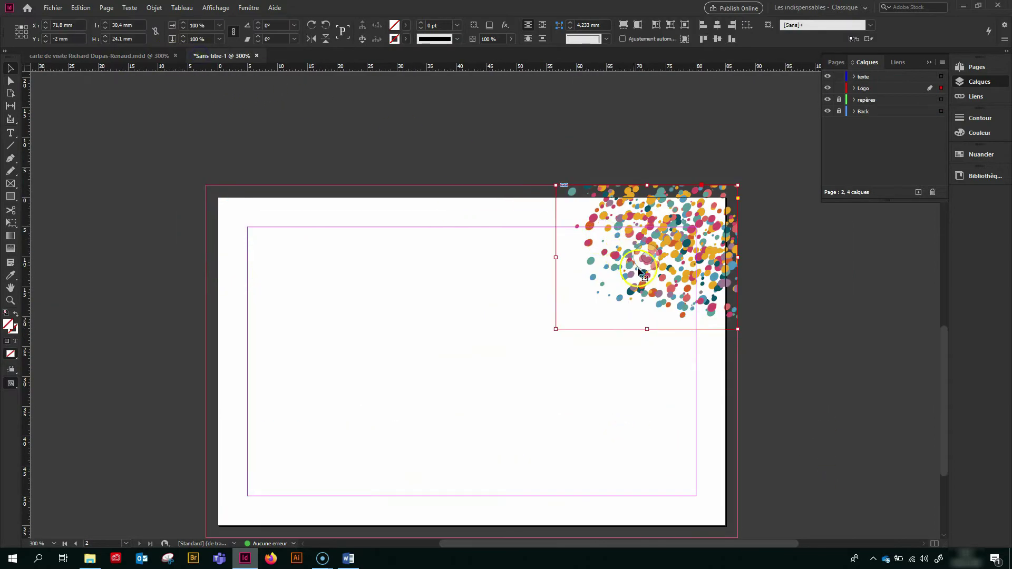
pyautogui.doubleClick(654, 289)
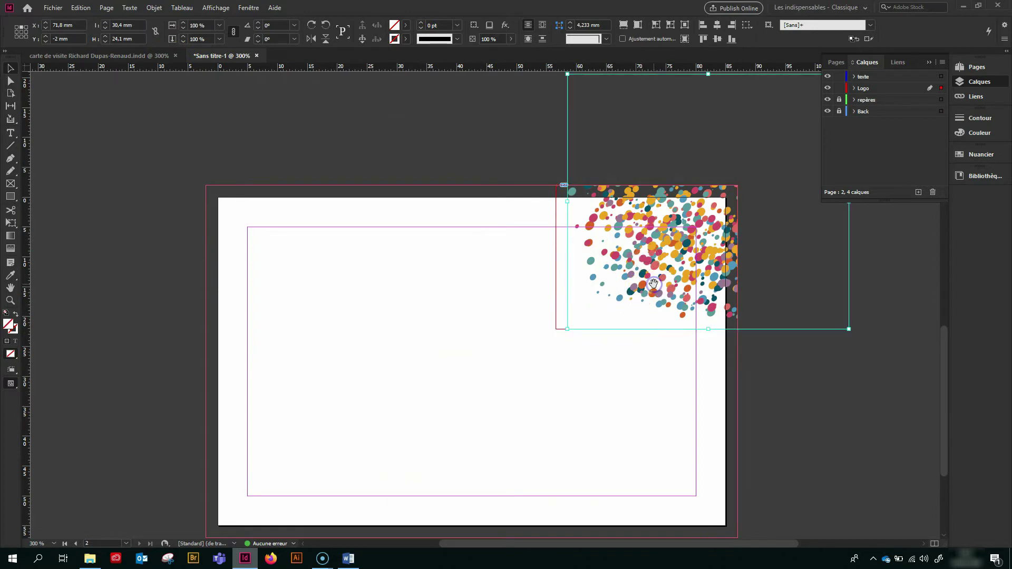
pyautogui.scroll(1, 685, 316)
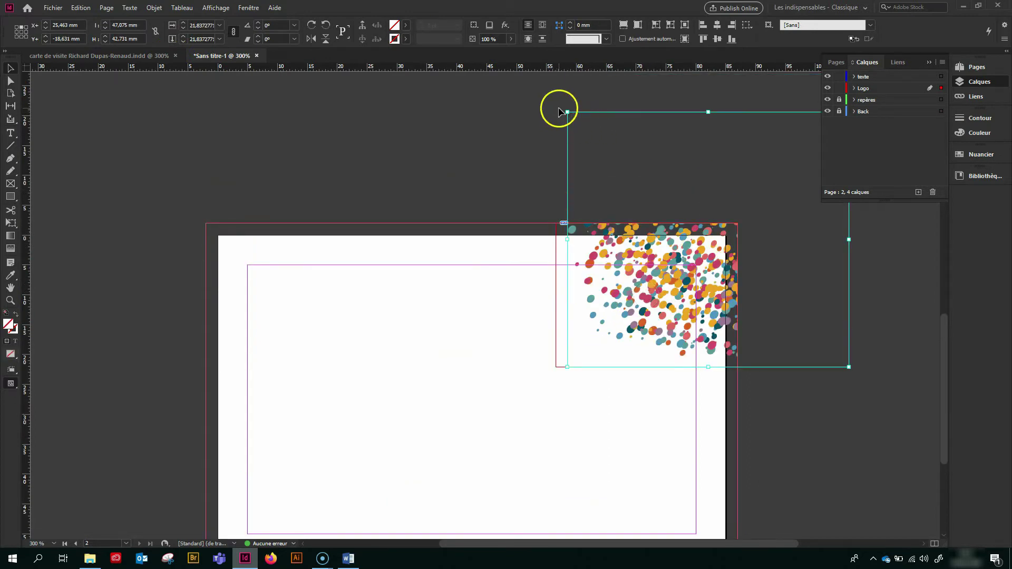
pyautogui.moveTo(482, 257); pyautogui.dragTo(557, 392)
pyautogui.click(848, 405)
pyautogui.click(583, 350)
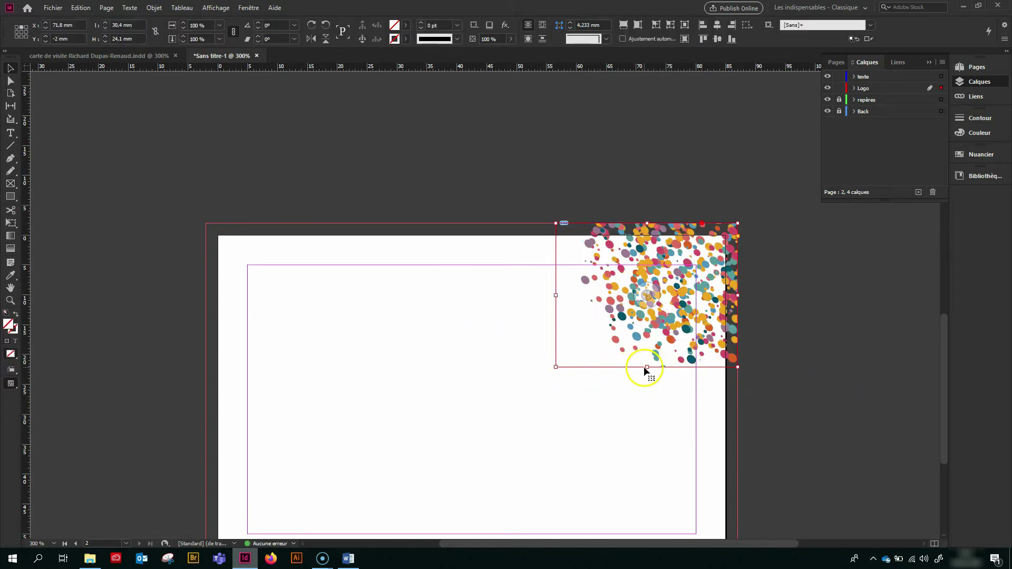
pyautogui.moveTo(647, 367); pyautogui.dragTo(649, 385)
pyautogui.hotkey('ctrl', 'shift', 'a')
# Draw an image frame of about 51.6 × 9.4 mm from the upper-left margin corner and place Logo signature APF France handicap in it
pyautogui.press('f')
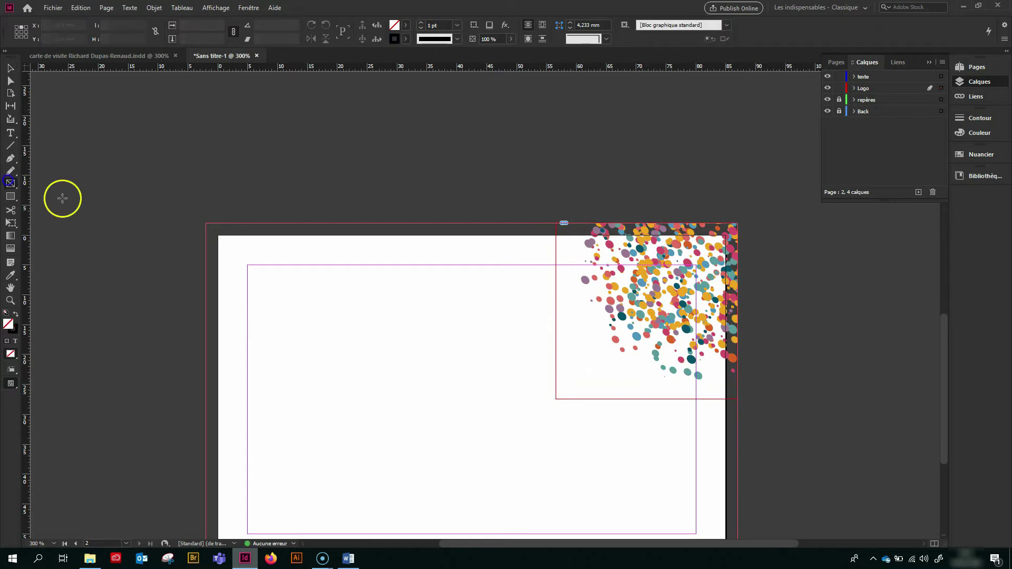
pyautogui.moveTo(247, 265); pyautogui.dragTo(555, 321)
pyautogui.click(53, 7)
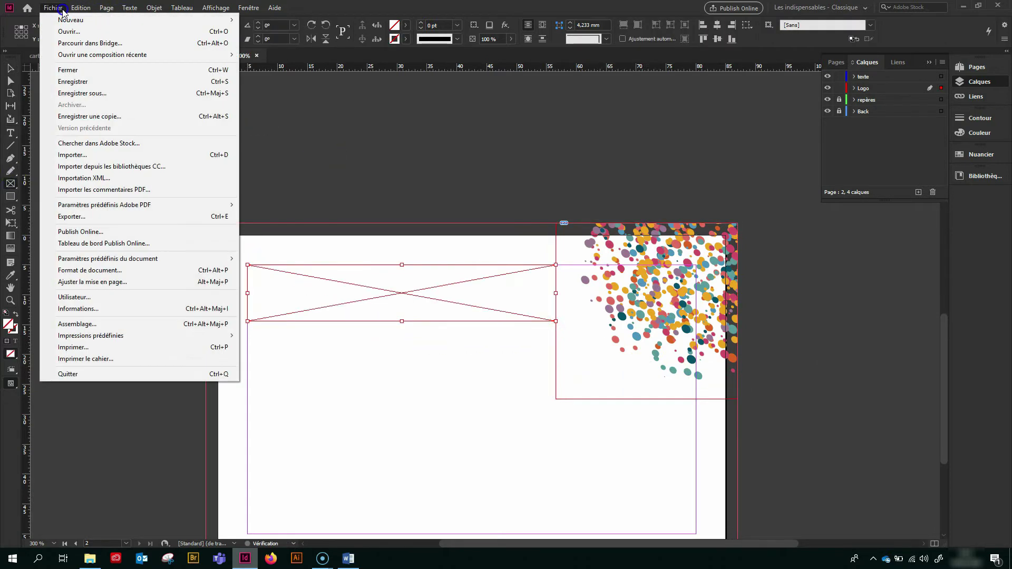
pyautogui.click(71, 155)
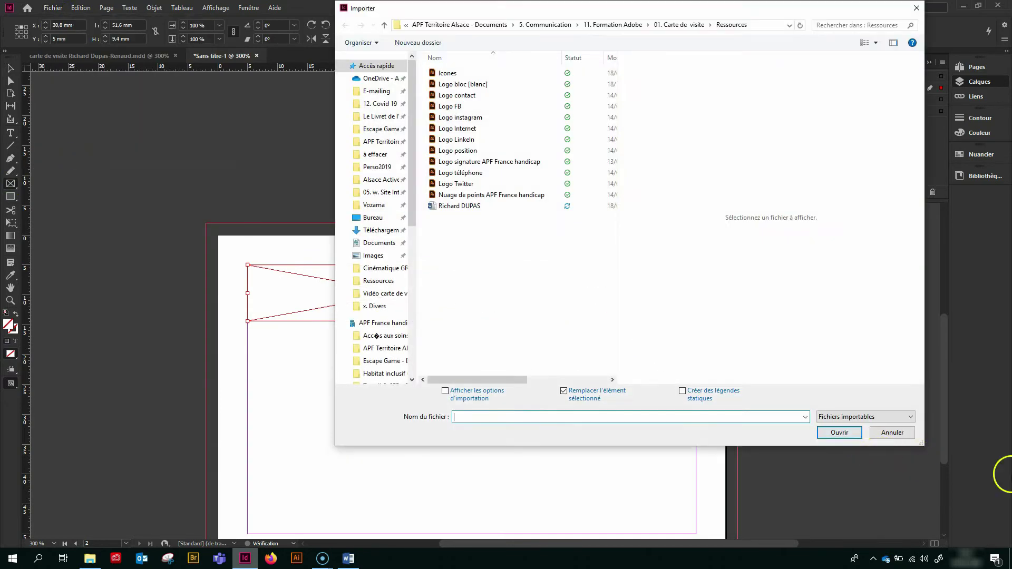
pyautogui.doubleClick(473, 162)
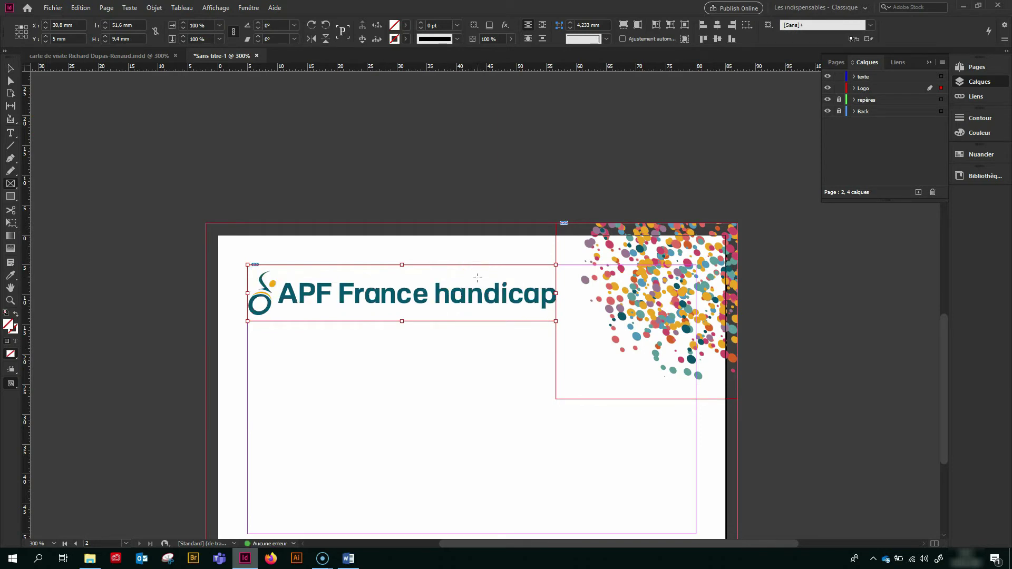
# Check the logo position on the finished reference card and move the signature logo up to Y 2 mm
pyautogui.click(144, 56)
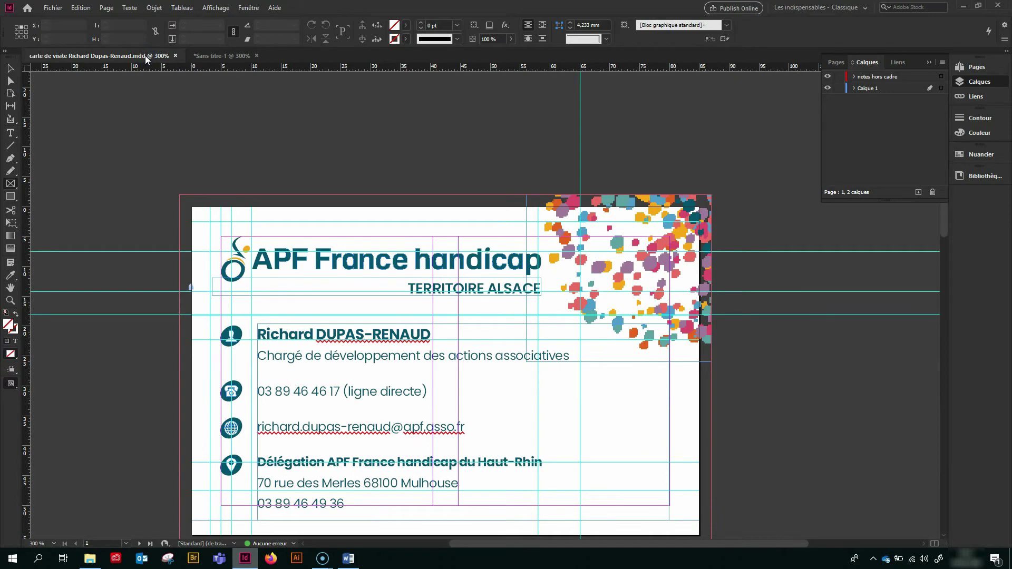
pyautogui.click(201, 55)
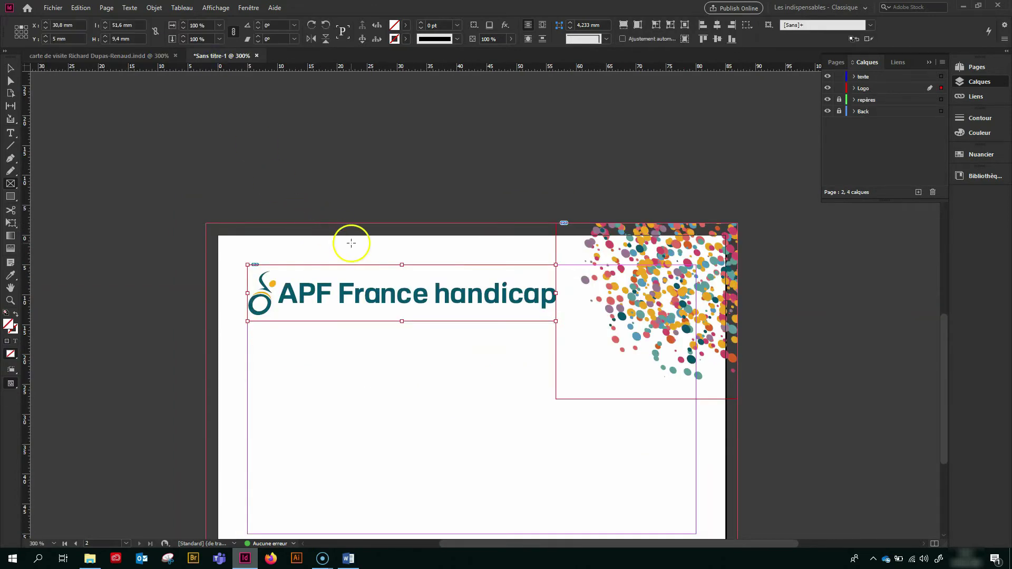
pyautogui.click(357, 309)
pyautogui.click(543, 288)
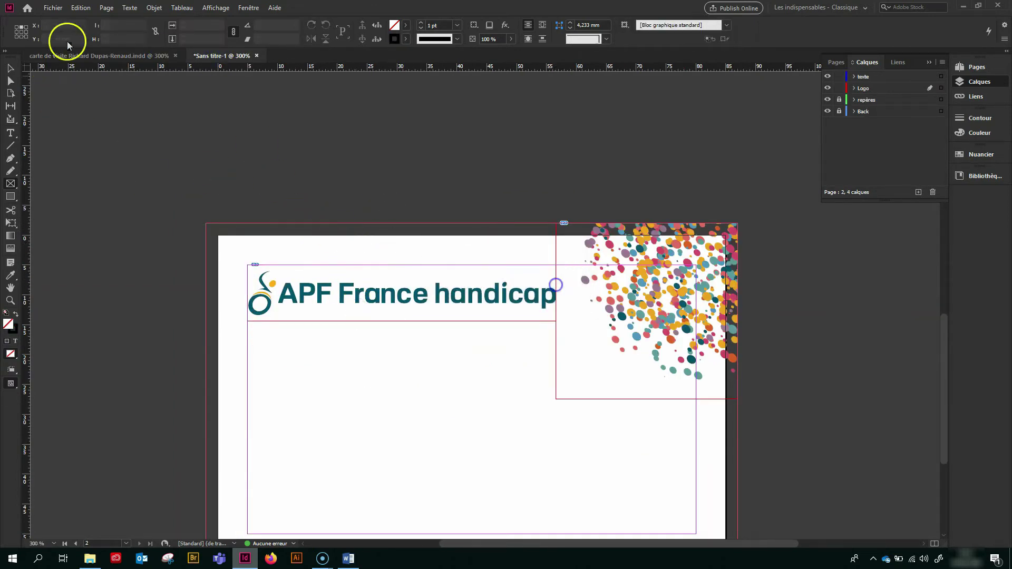
pyautogui.click(13, 69)
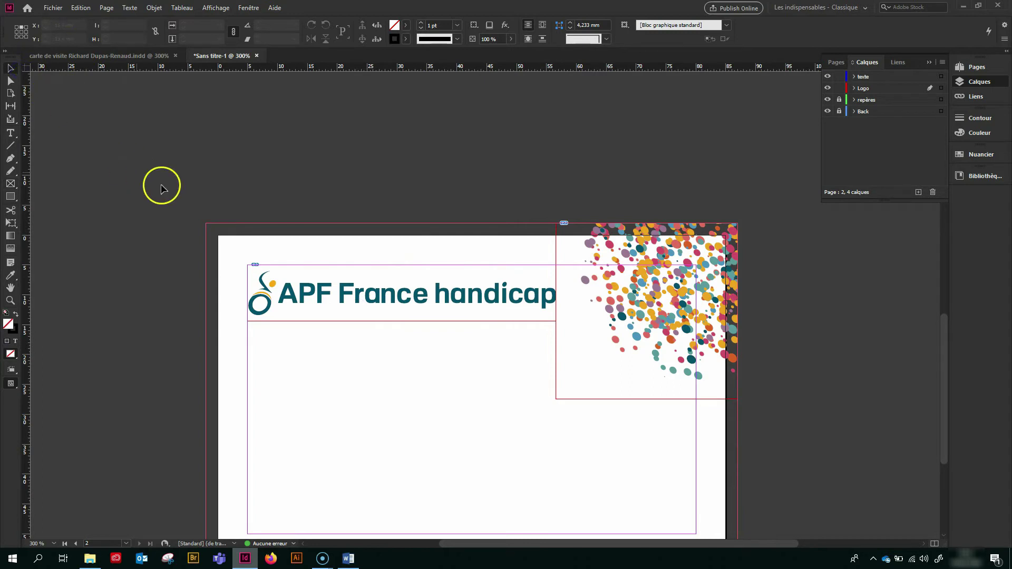
pyautogui.moveTo(426, 320); pyautogui.dragTo(426, 315)
pyautogui.press('Up')
pyautogui.press('Up')
pyautogui.press('Up')
pyautogui.press('Up')
pyautogui.press('Up')
pyautogui.press('Up')
pyautogui.press('Up')
pyautogui.press('Up')
pyautogui.press('Up')
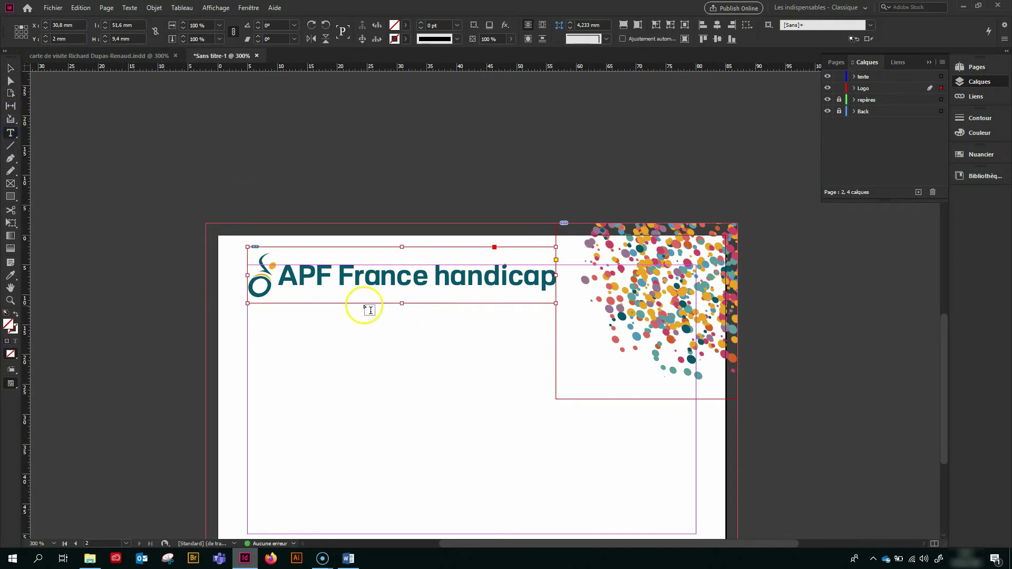
# Add a text frame beneath the right part of the signature logo reading TERRITOIRE ALSACE, set in Poppins SemiBold
pyautogui.moveTo(358, 304); pyautogui.dragTo(555, 340)
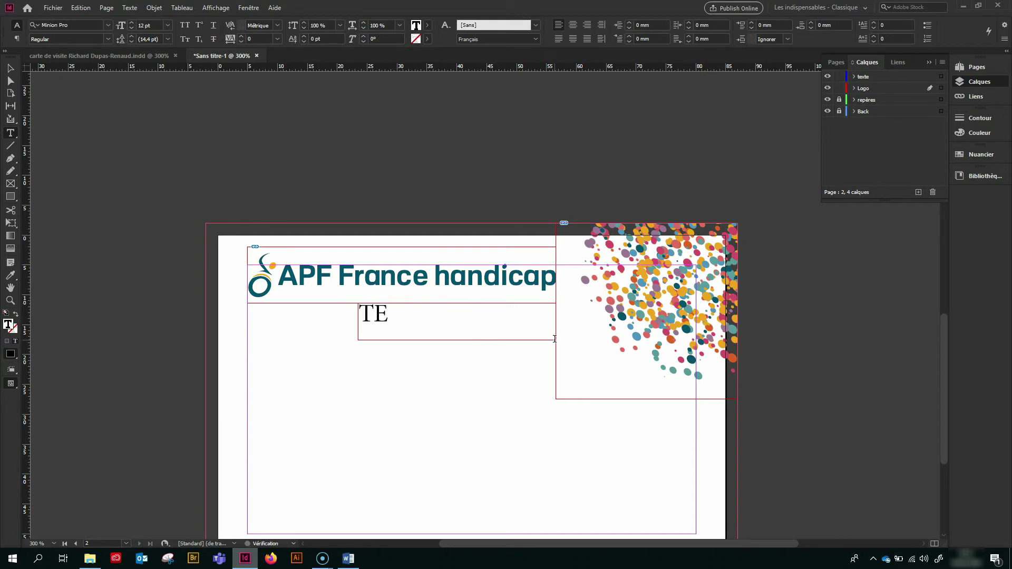
pyautogui.write('TERRITOIRE')
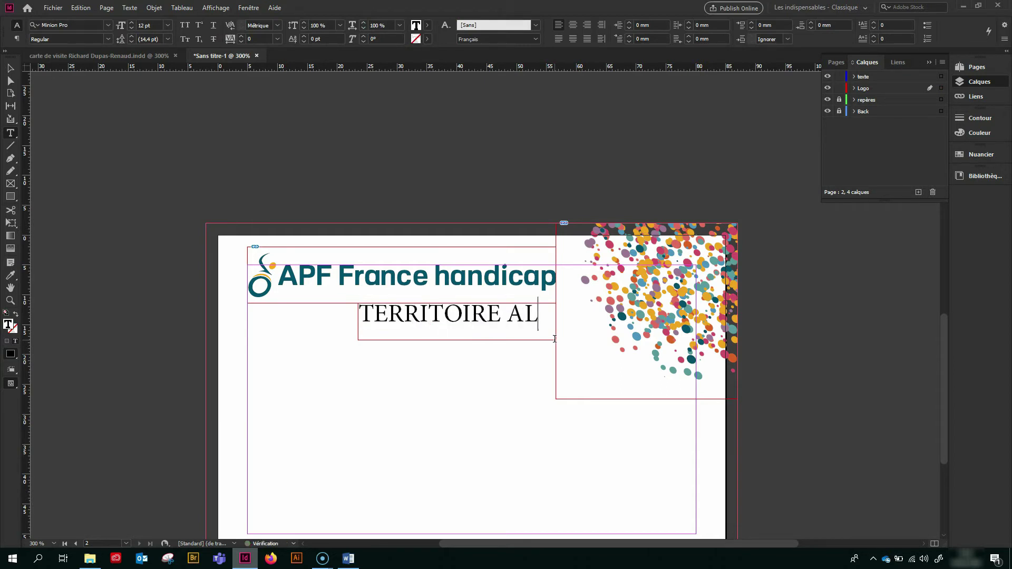
pyautogui.hotkey('ctrl', 'a')
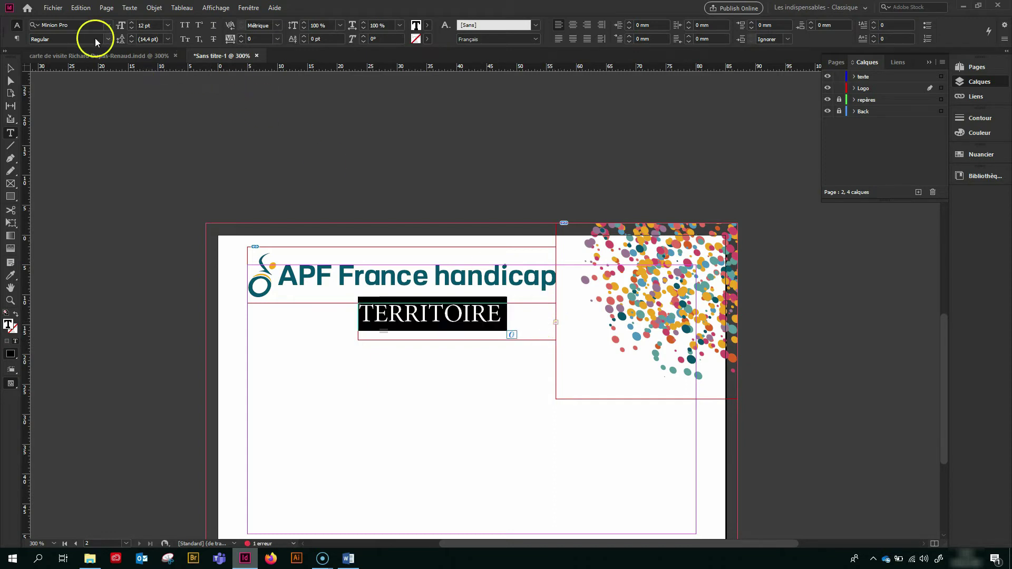
pyautogui.click(72, 25)
pyautogui.write('POPPINS')
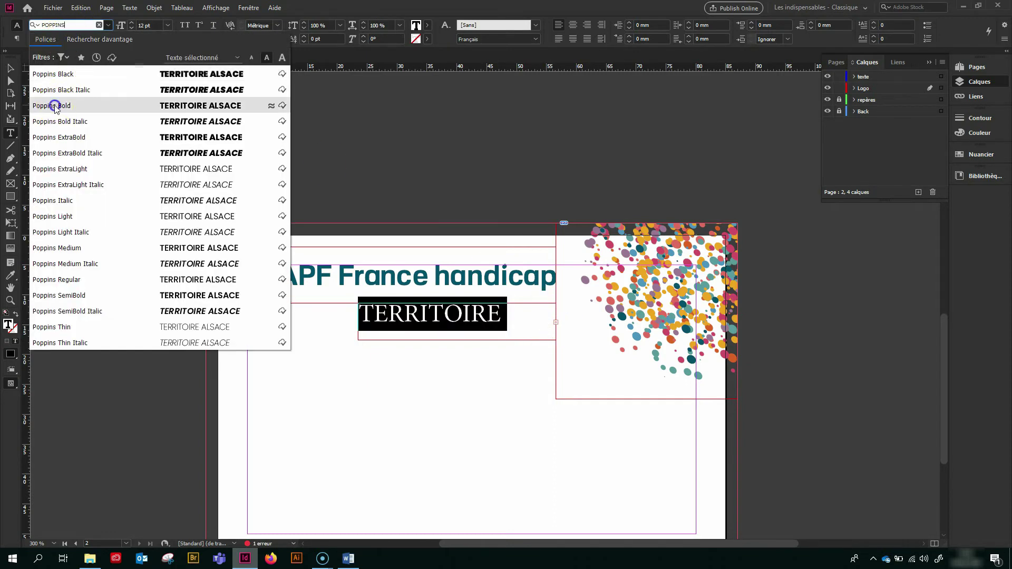
pyautogui.click(54, 105)
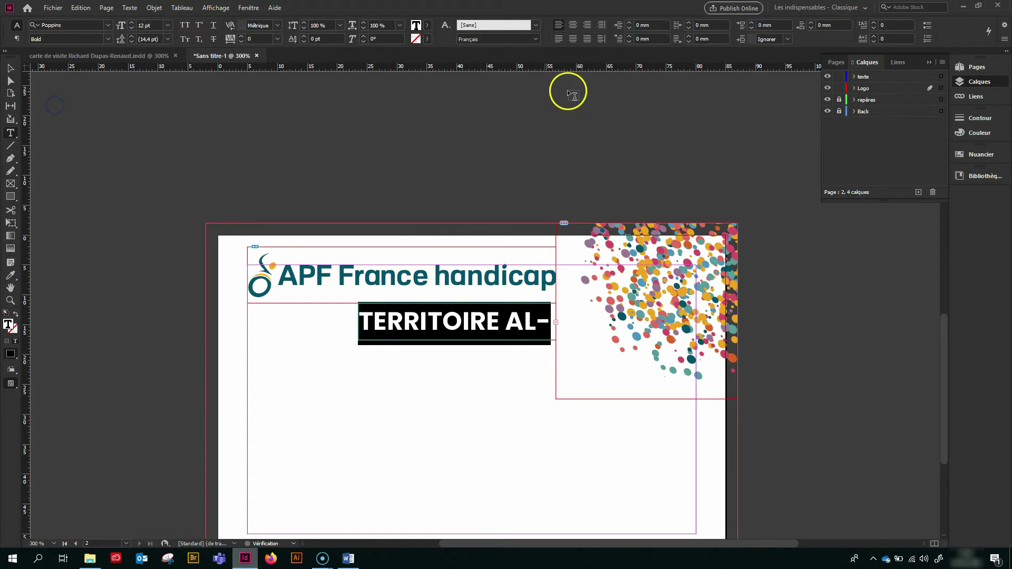
pyautogui.click(104, 39)
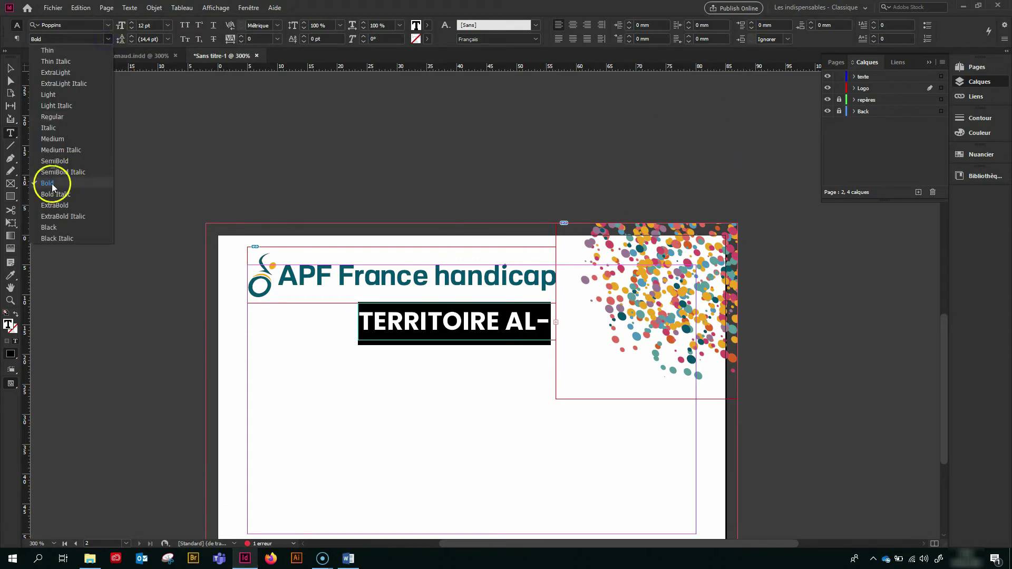
pyautogui.click(59, 160)
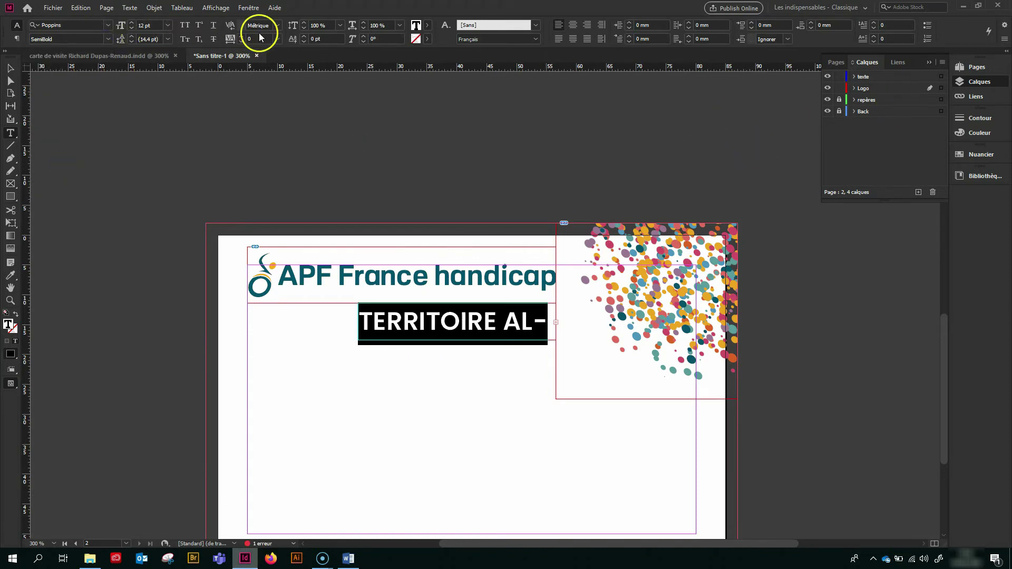
# Set the TERRITOIRE ALSACE text to 9 pt and colour it with the C=92 M=52 J=38 N=28 swatch
pyautogui.click(131, 28)
pyautogui.click(131, 29)
pyautogui.click(131, 29)
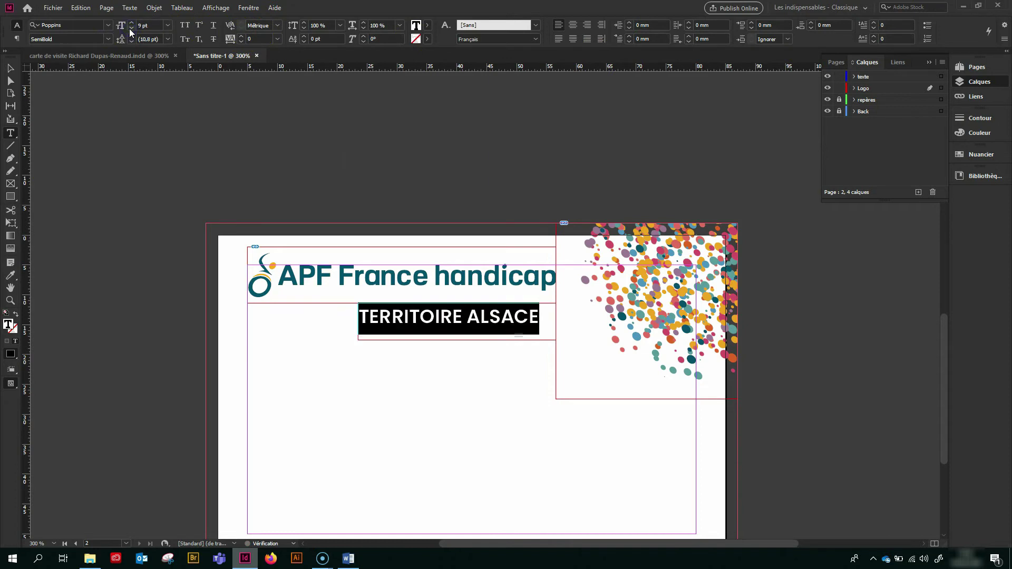
pyautogui.click(10, 71)
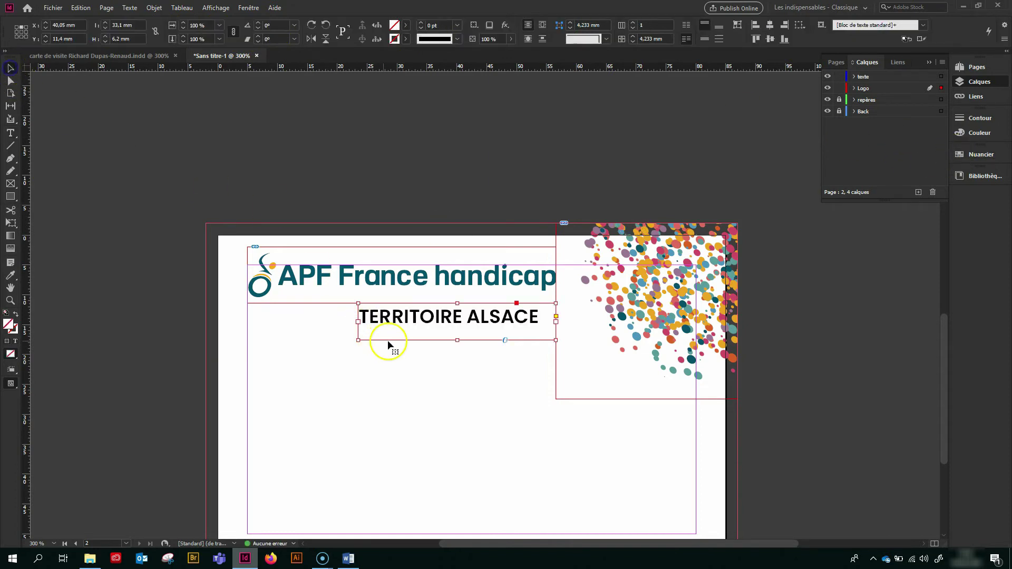
pyautogui.tripleClick(430, 317)
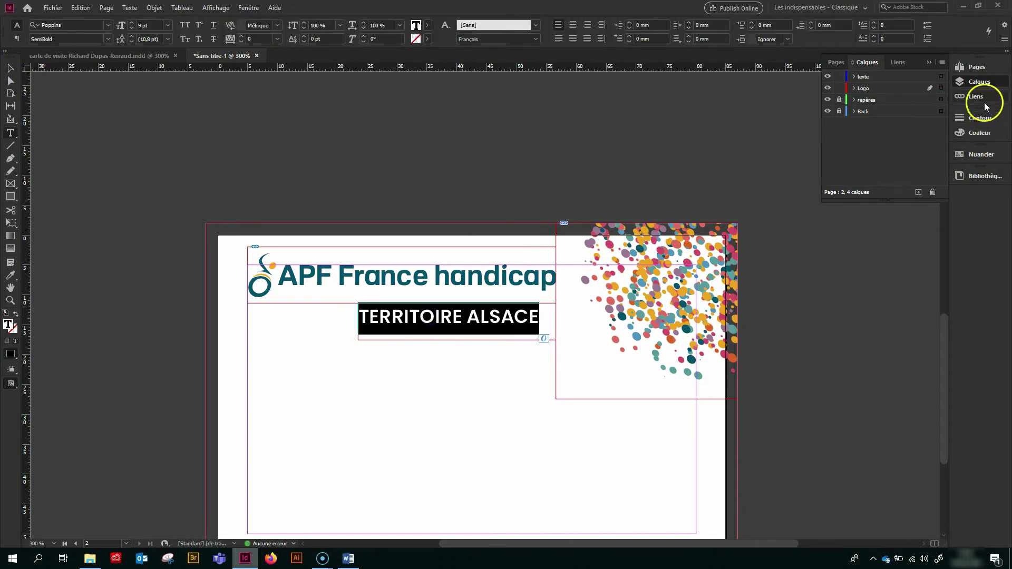
pyautogui.click(981, 154)
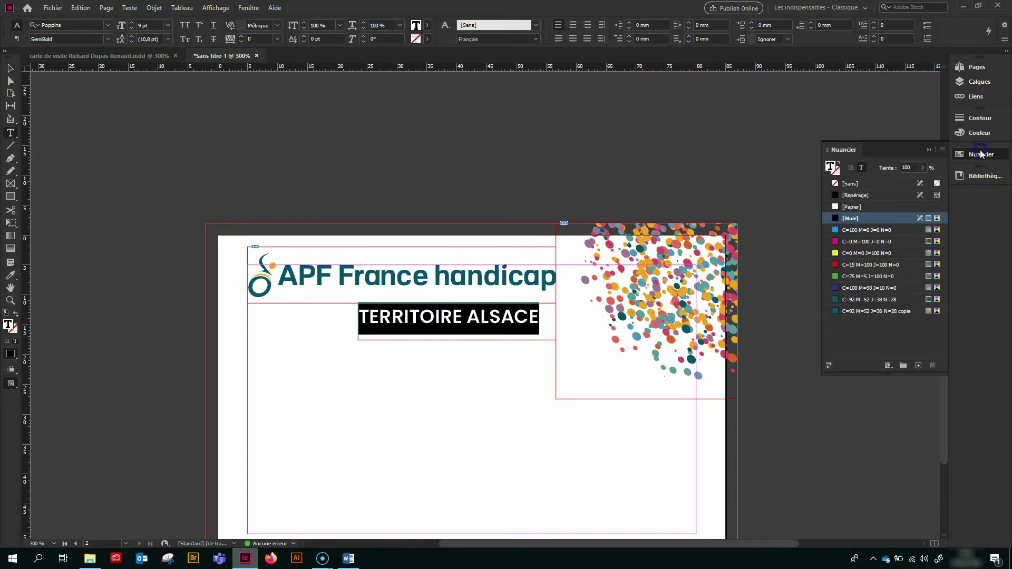
pyautogui.click(867, 300)
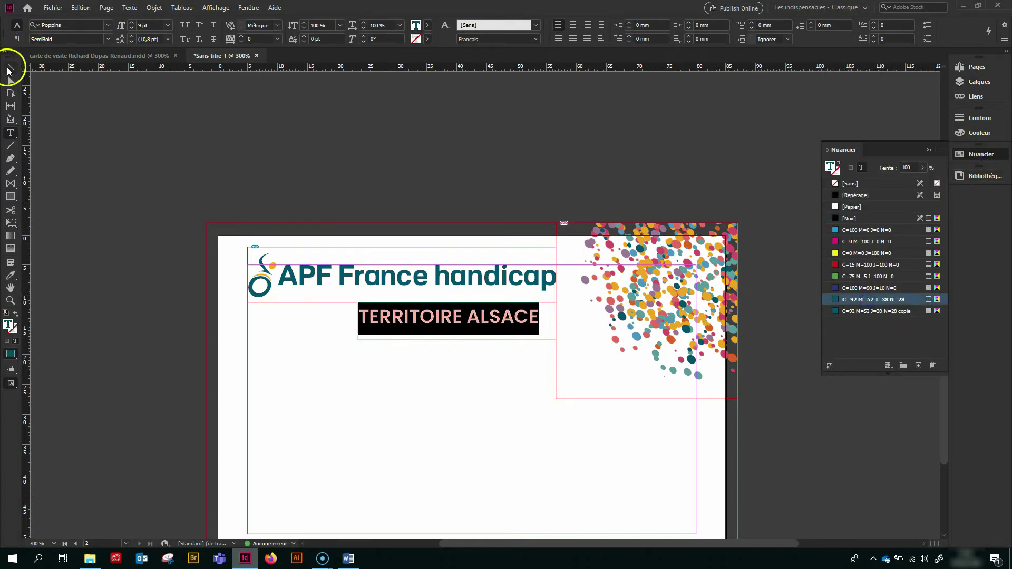
# Nudge the TERRITOIRE ALSACE frame up to Y 10.15 mm and right-align its text
pyautogui.click(8, 70)
pyautogui.press('Up')
pyautogui.tripleClick(511, 304)
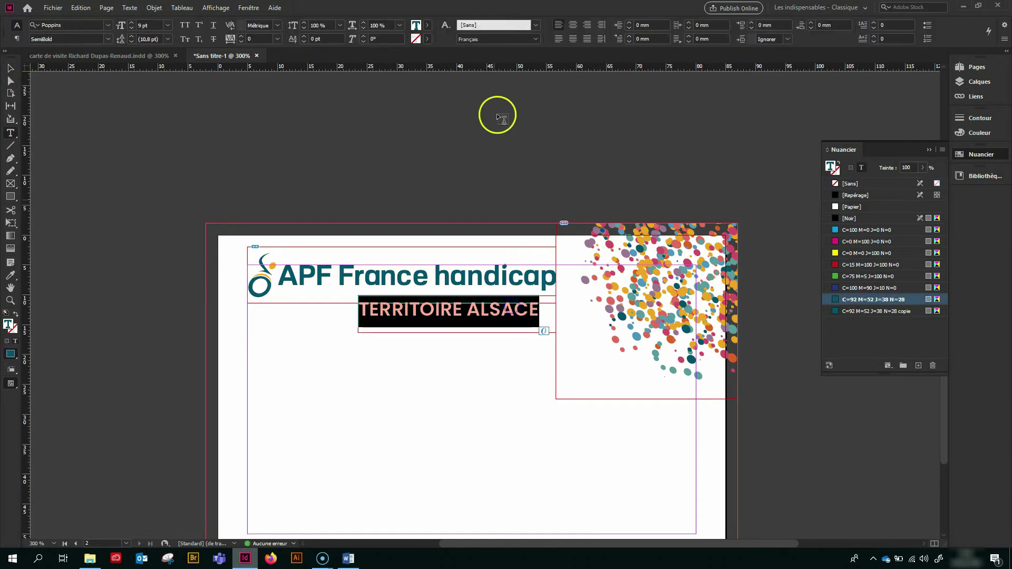
pyautogui.click(591, 27)
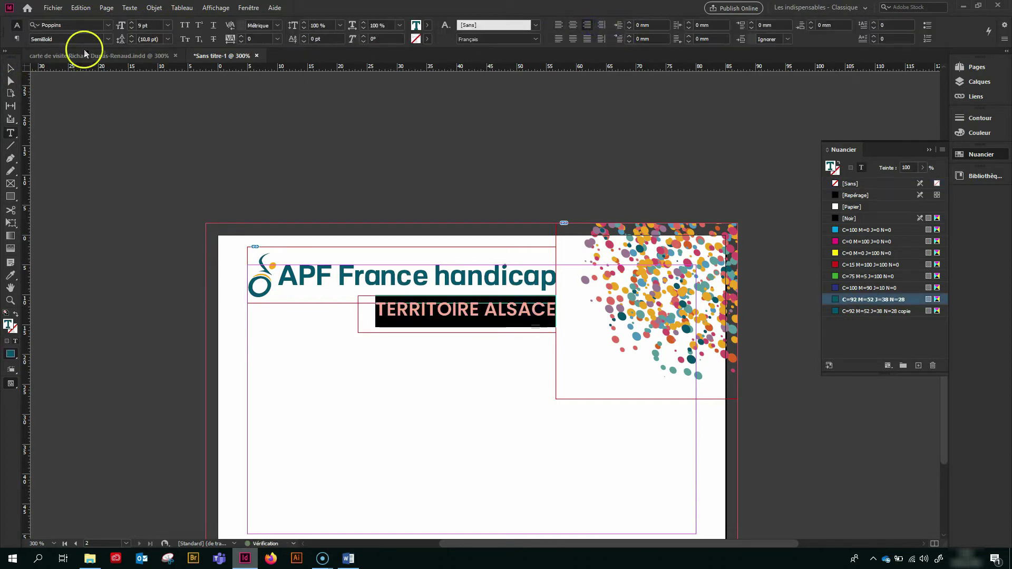
pyautogui.click(10, 68)
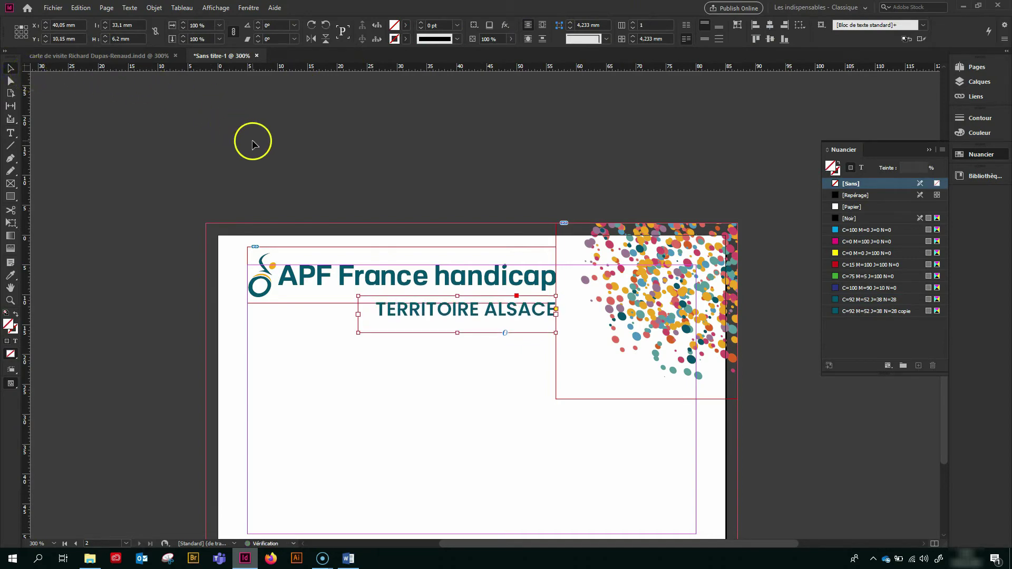
# Switch to the Word document, copy the contact lines from the name through the delegation's phone number, and return to InDesign
pyautogui.hotkey('alt', 'Tab')
pyautogui.moveTo(342, 255)
pyautogui.mouseDown()
pyautogui.moveTo(343, 244)
pyautogui.moveTo(267, 207)
pyautogui.moveTo(263, 188)
pyautogui.mouseUp()
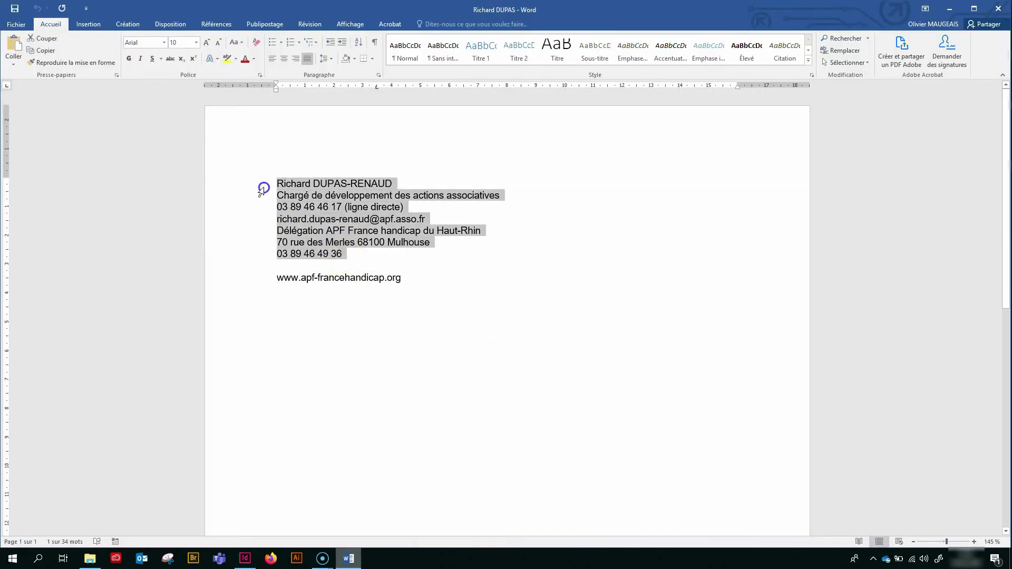
pyautogui.click(245, 559)
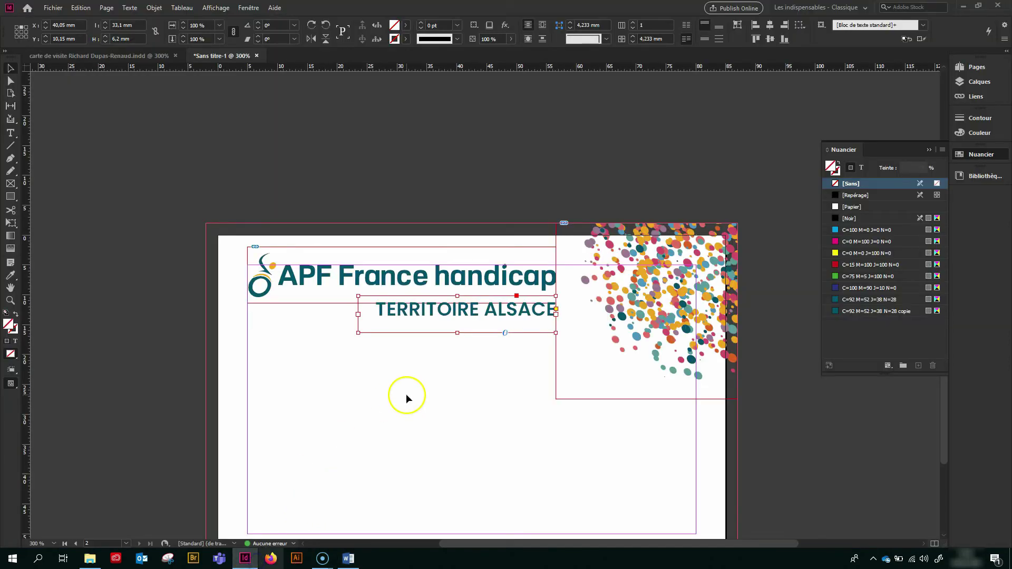
# Duplicate the TERRITOIRE ALSACE frame below itself, extend the copy to the right and lower margins, and left-align its text
pyautogui.moveTo(409, 315); pyautogui.dragTo(353, 376)
pyautogui.moveTo(480, 390); pyautogui.dragTo(696, 327)
pyautogui.tripleClick(454, 173)
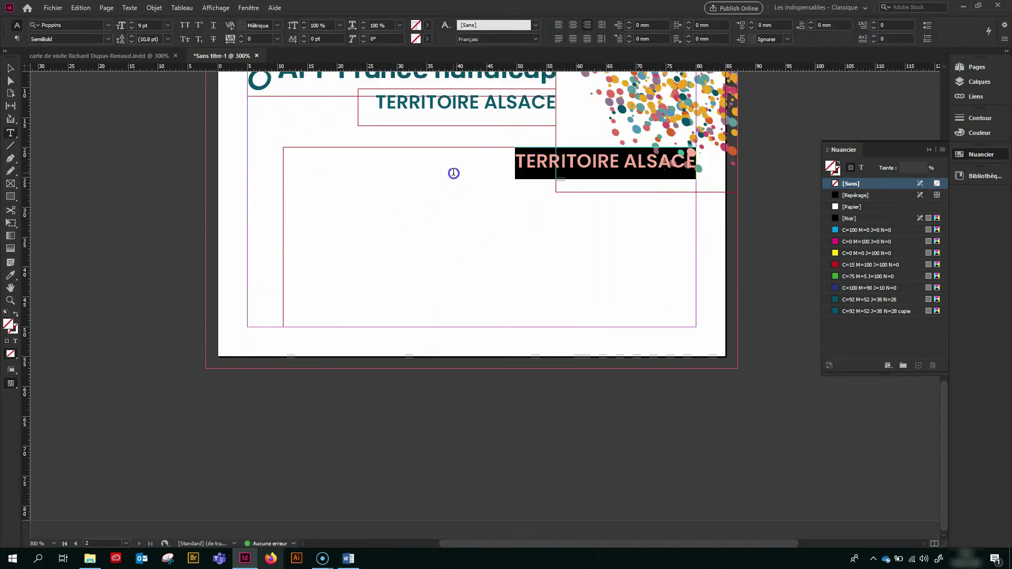
pyautogui.click(558, 25)
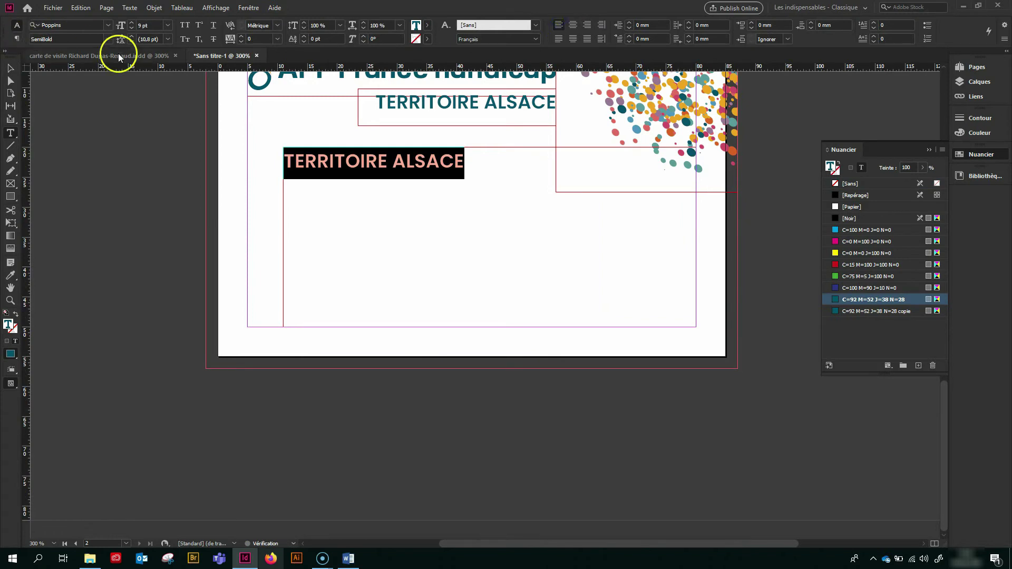
# Switch the duplicated frame's text to Poppins Regular and replace it with the copied contact lines
pyautogui.click(108, 39)
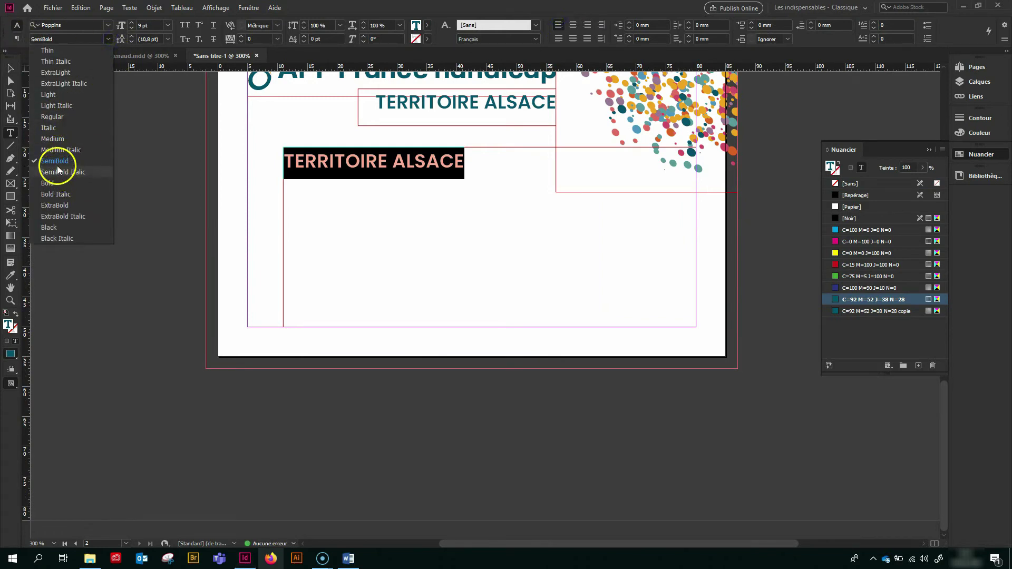
pyautogui.click(66, 117)
pyautogui.hotkey('ctrl', 'v')
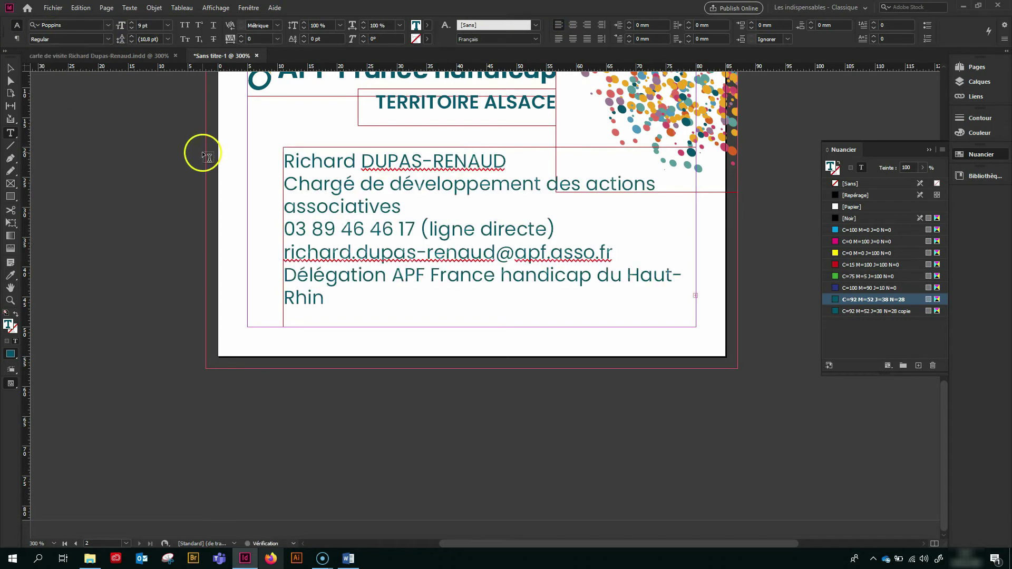
# Set the name line of the contact block to Poppins Bold
pyautogui.tripleClick(318, 163)
pyautogui.click(109, 40)
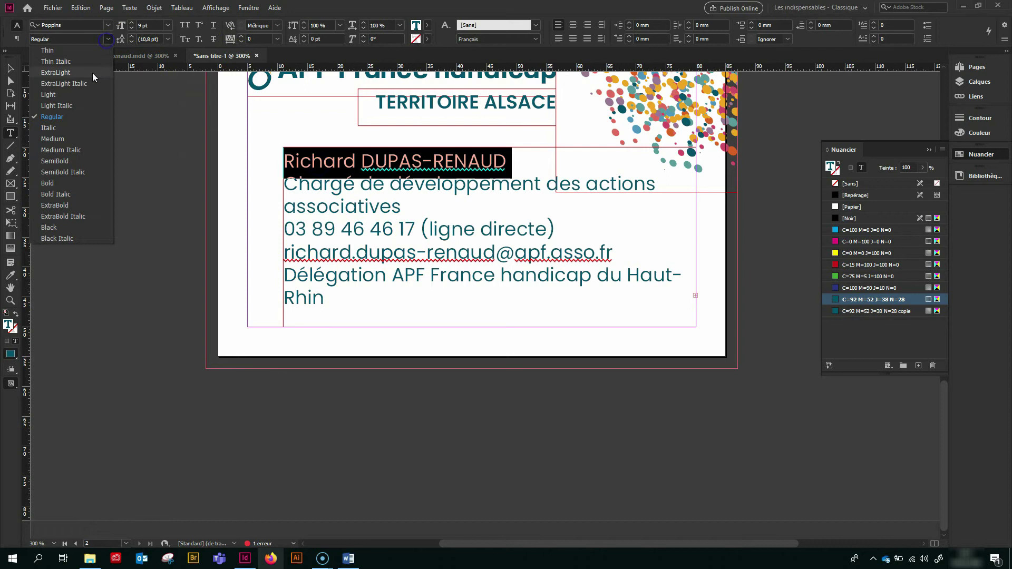
pyautogui.click(70, 180)
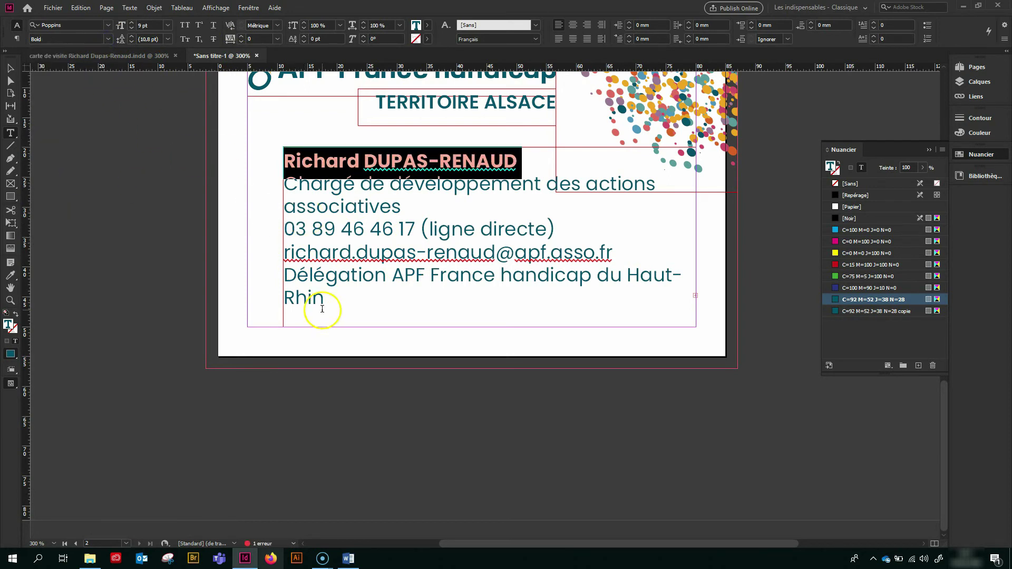
# Set the whole contact block, including the overset lines, to 8 pt
pyautogui.moveTo(339, 307); pyautogui.dragTo(264, 144)
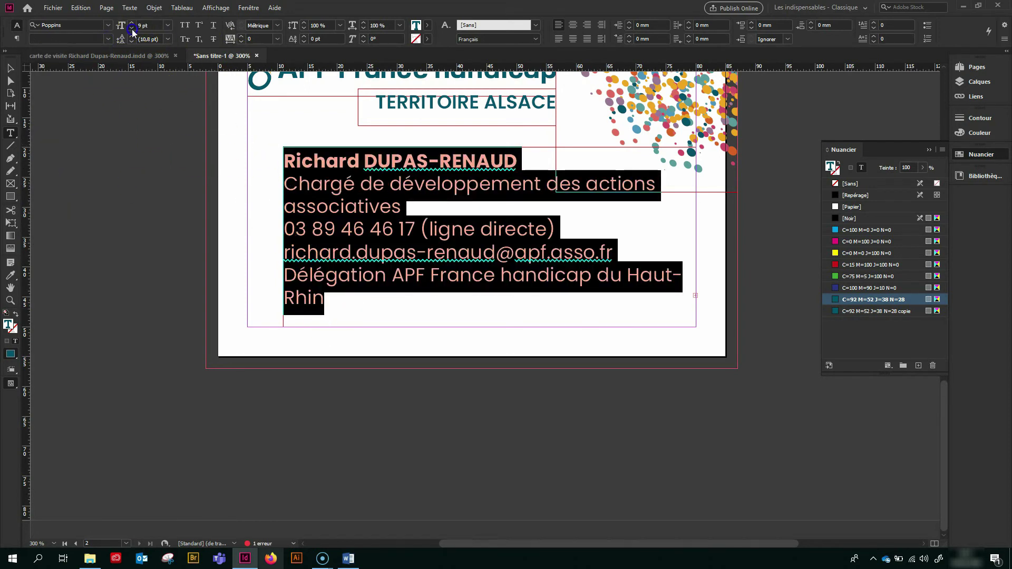
pyautogui.click(132, 30)
pyautogui.click(382, 287)
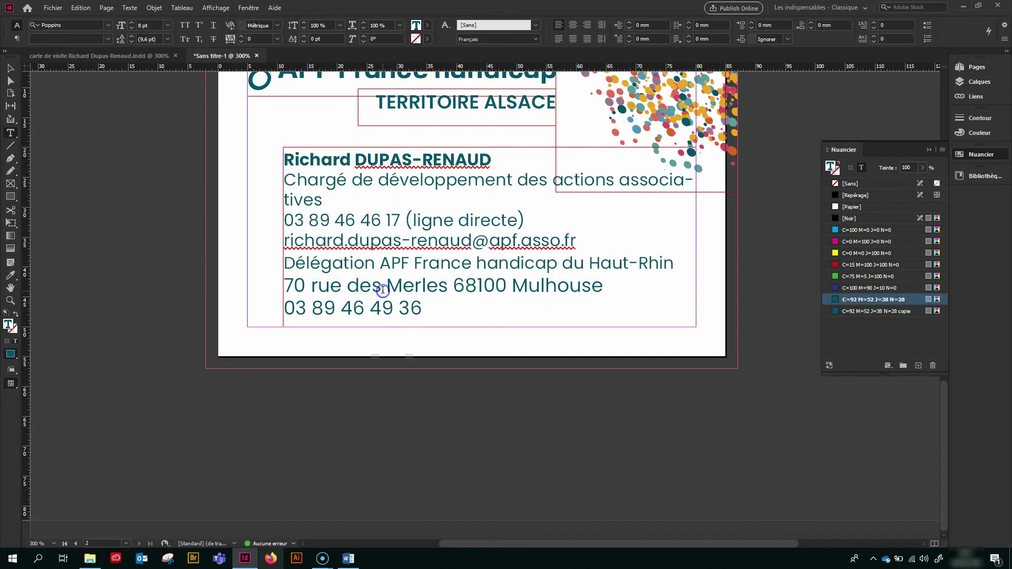
pyautogui.hotkey('ctrl', 'a')
pyautogui.click(158, 25)
pyautogui.write('8')
pyautogui.press('Return')
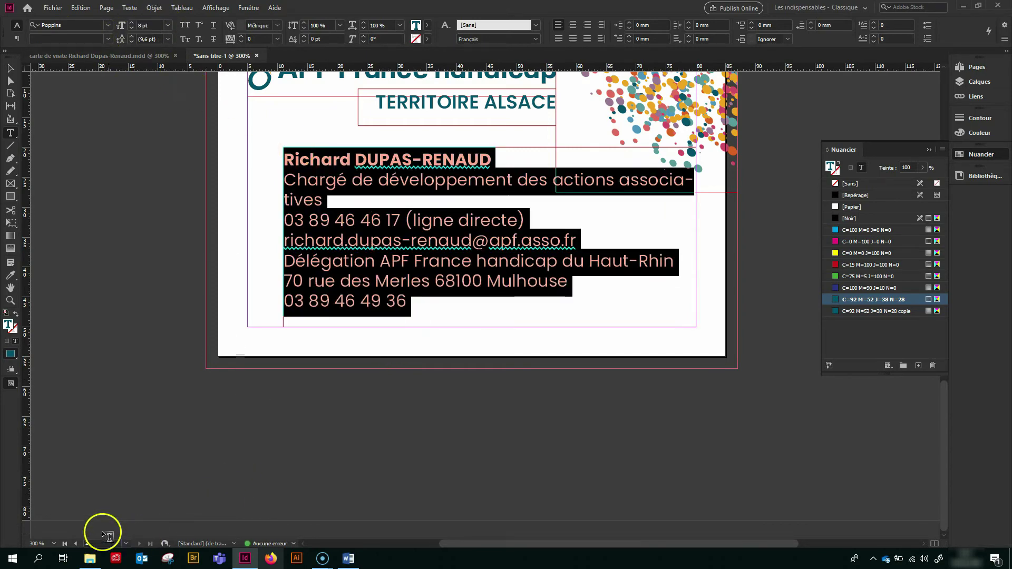
# Reduce the name line's font size by one point and set the contact lines below it to 6 pt
pyautogui.click(339, 162)
pyautogui.tripleClick(339, 162)
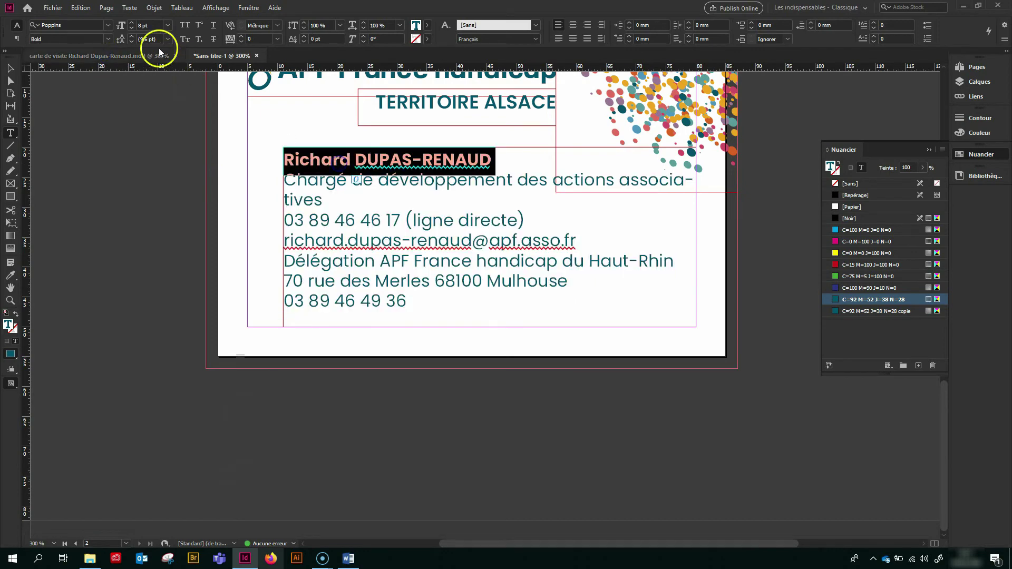
pyautogui.click(131, 29)
pyautogui.moveTo(417, 320); pyautogui.dragTo(274, 182)
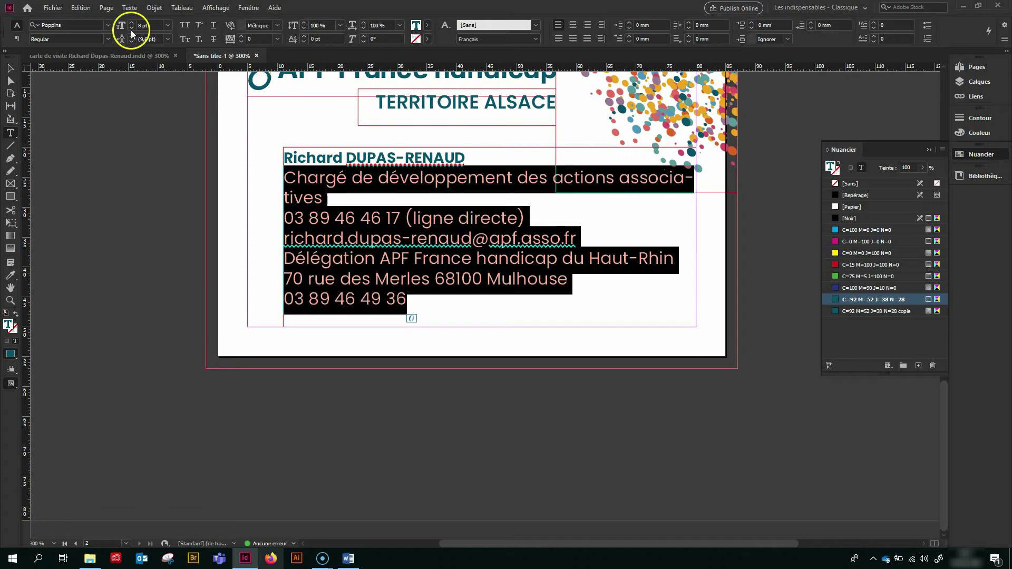
pyautogui.click(131, 28)
pyautogui.click(131, 28)
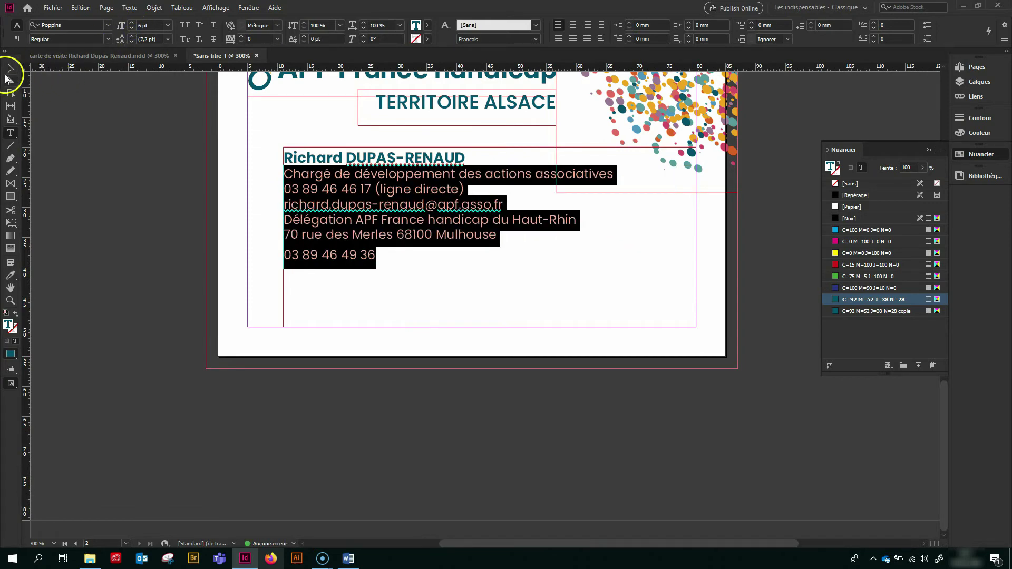
# Insert a blank line after each of the job title, direct phone number and e-mail lines in the contact block
pyautogui.click(10, 68)
pyautogui.doubleClick(293, 267)
pyautogui.click(612, 173)
pyautogui.press('Return')
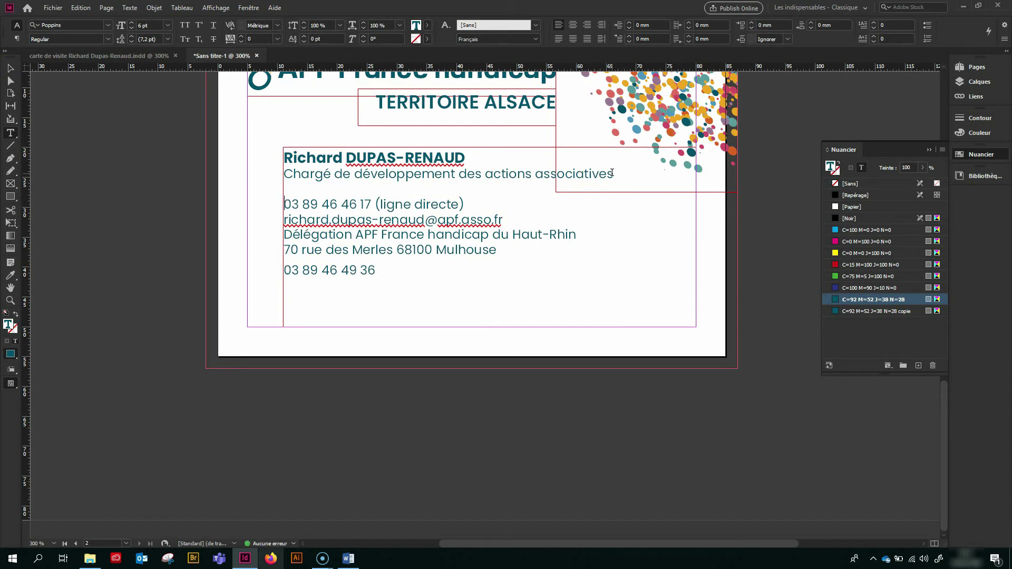
pyautogui.press('Down')
pyautogui.press('Down')
pyautogui.press('Return')
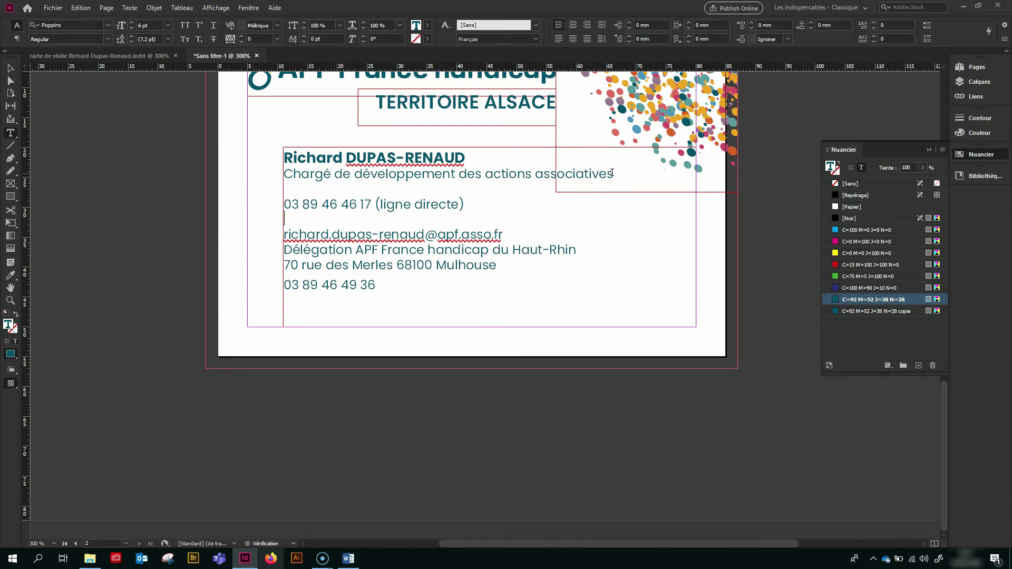
pyautogui.click(534, 238)
pyautogui.press('Return')
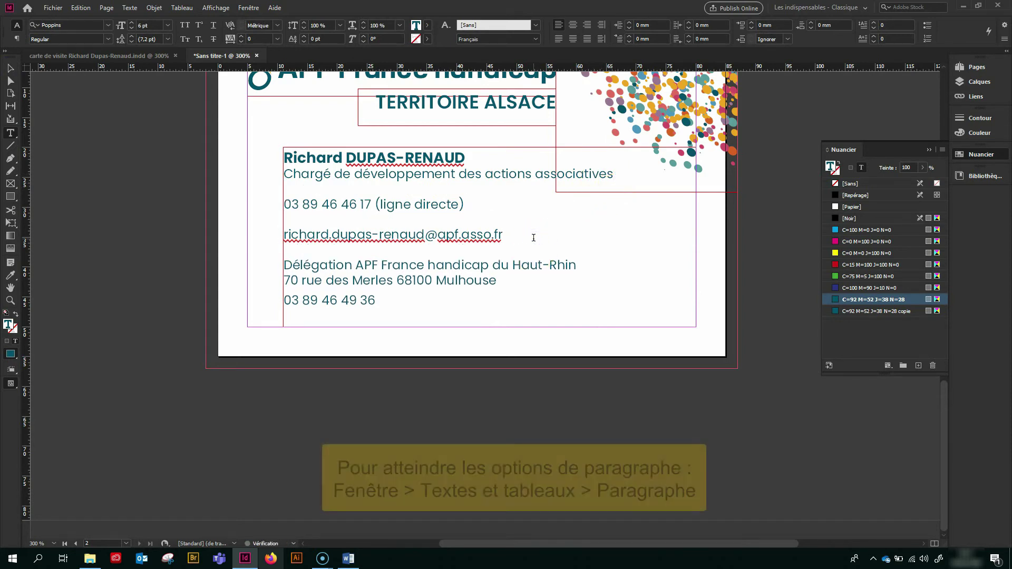
# Set the paragraph space before to 1 mm for the delegation, address and final phone lines
pyautogui.moveTo(376, 300); pyautogui.dragTo(262, 270)
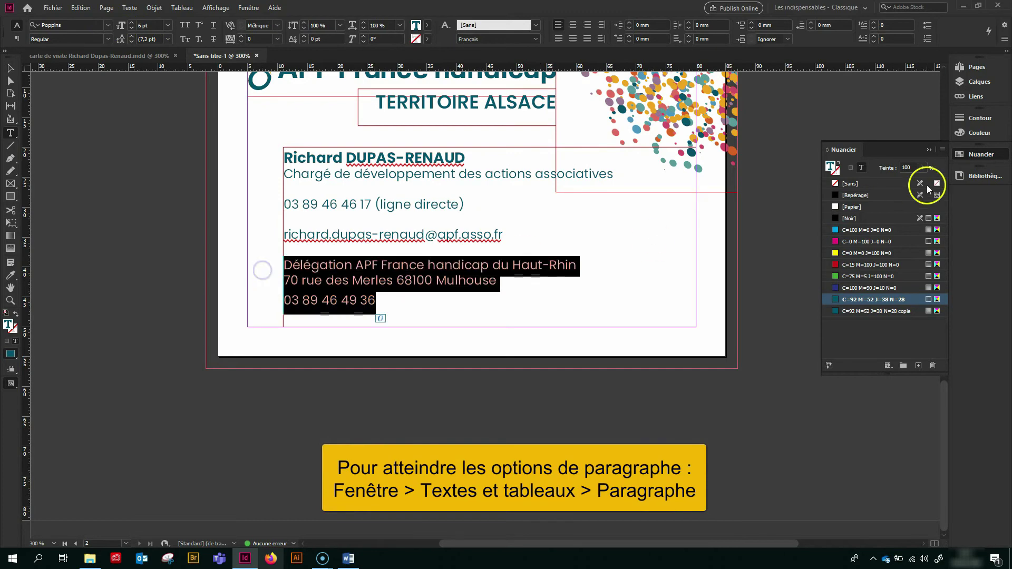
pyautogui.click(252, 8)
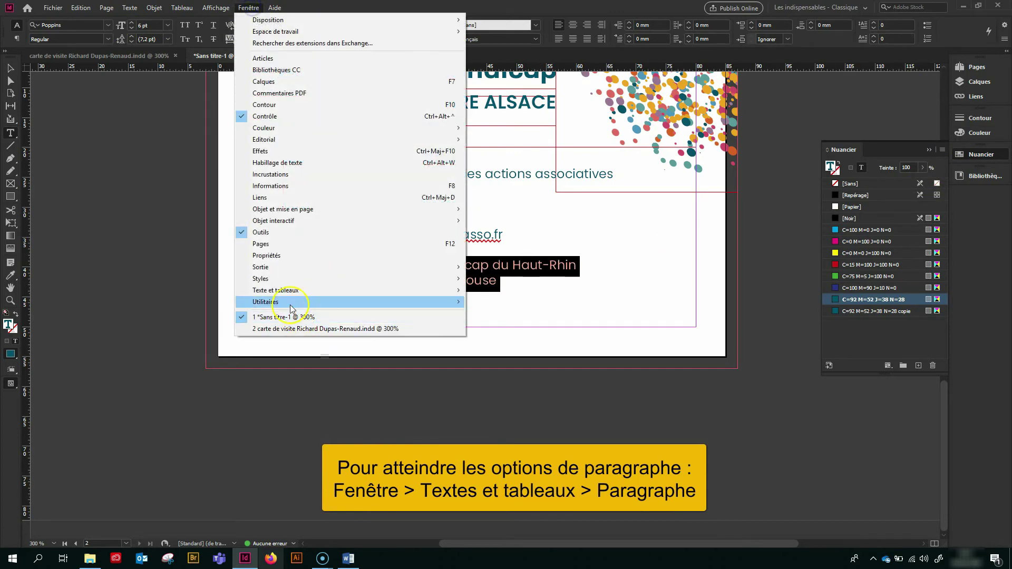
pyautogui.moveTo(289, 290)
pyautogui.click(505, 339)
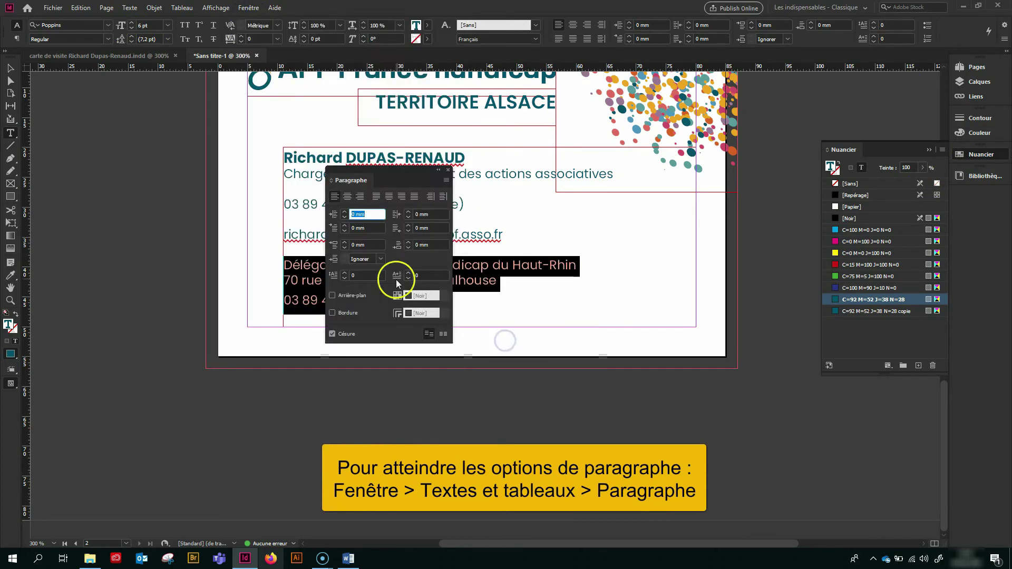
pyautogui.click(344, 243)
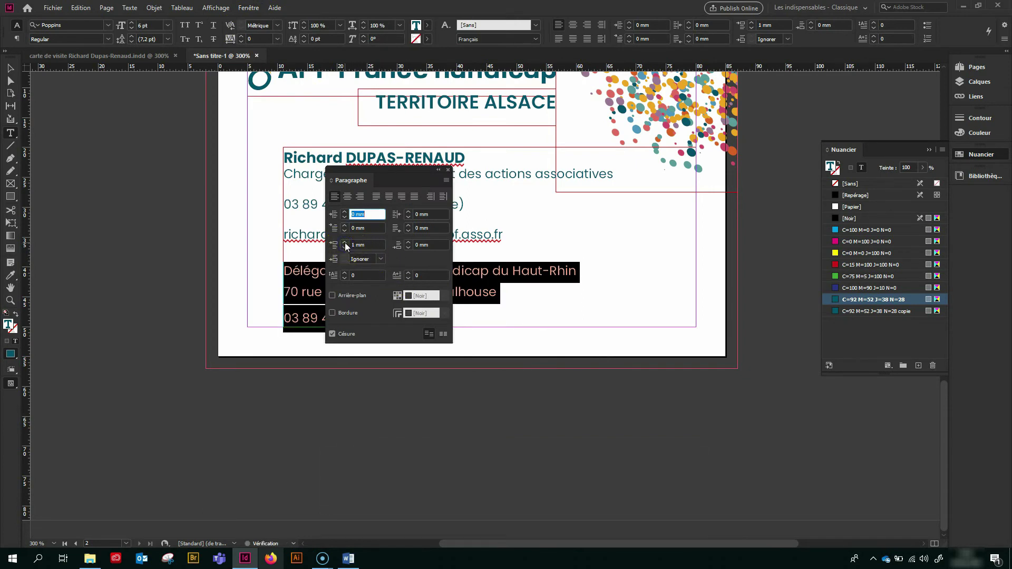
pyautogui.moveTo(394, 175); pyautogui.dragTo(561, 195)
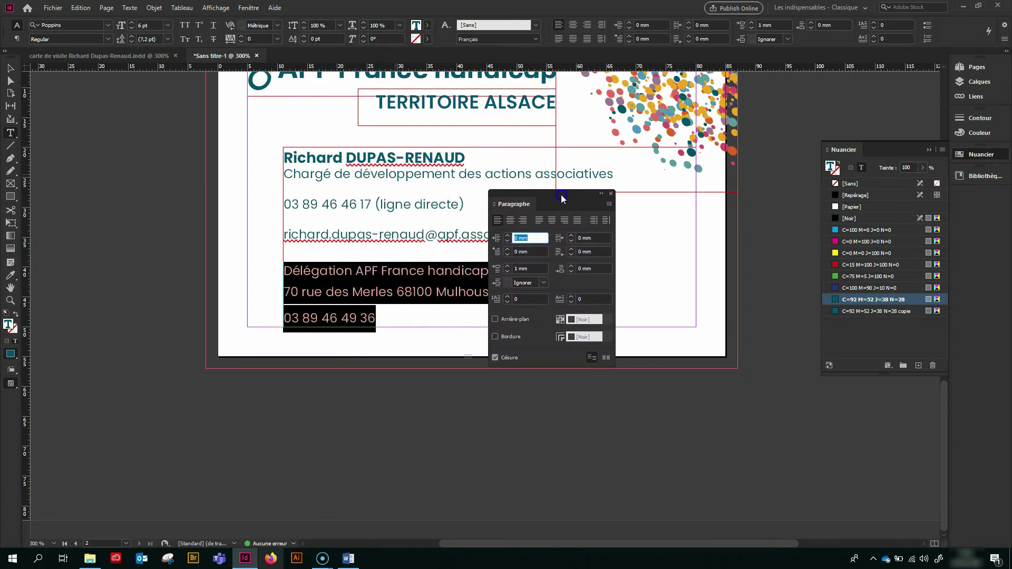
pyautogui.click(506, 275)
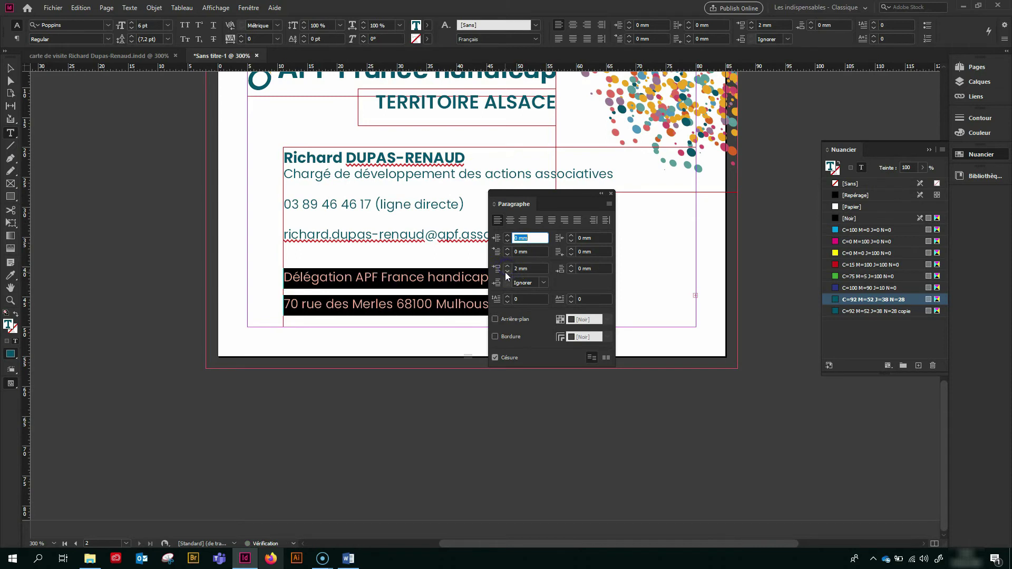
pyautogui.click(506, 268)
pyautogui.click(349, 301)
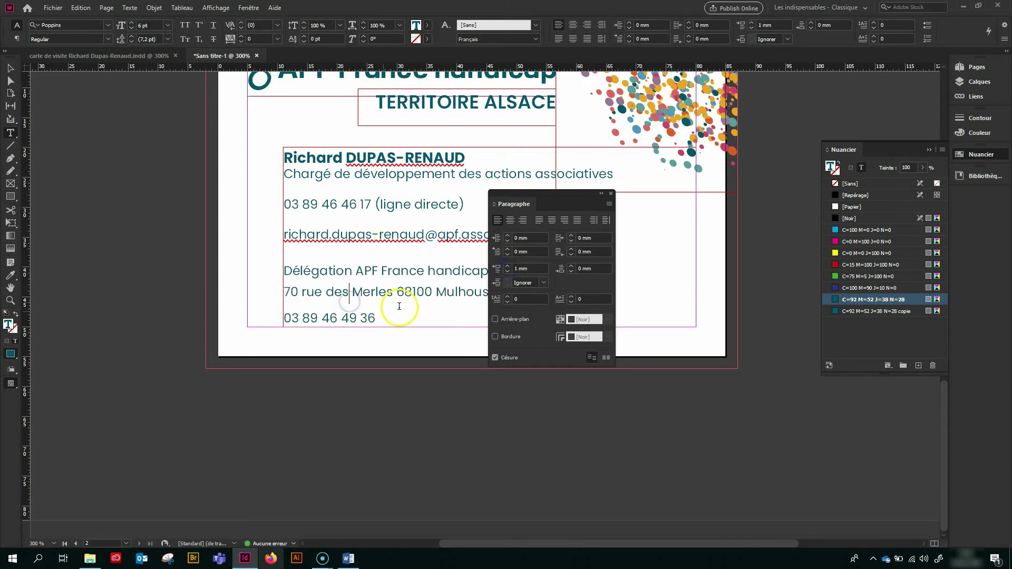
# Redo the line break after the postal address and set the entire final phone line to 6 pt
pyautogui.moveTo(564, 195); pyautogui.dragTo(672, 261)
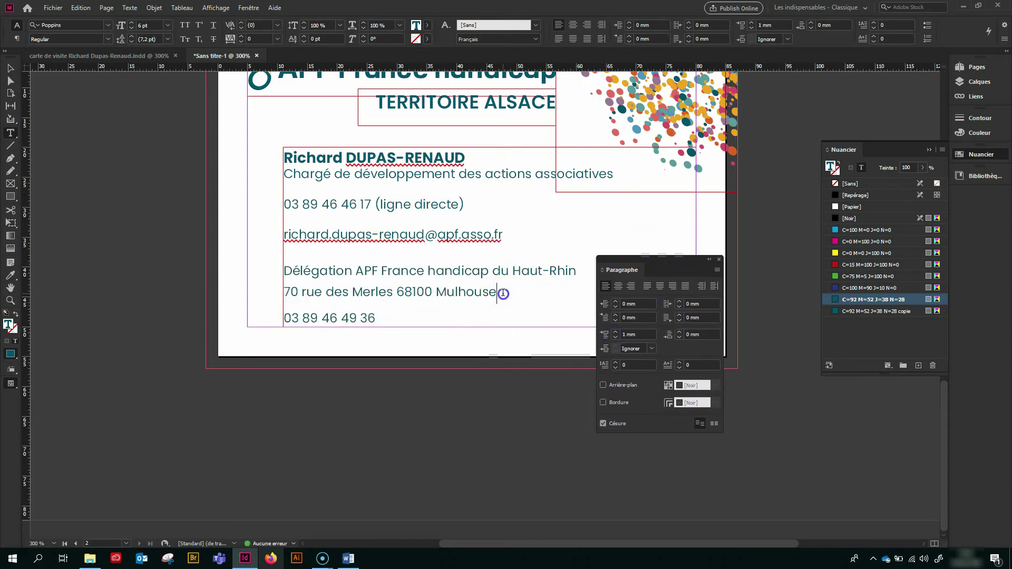
pyautogui.press('Delete')
pyautogui.press('Return')
pyautogui.tripleClick(347, 319)
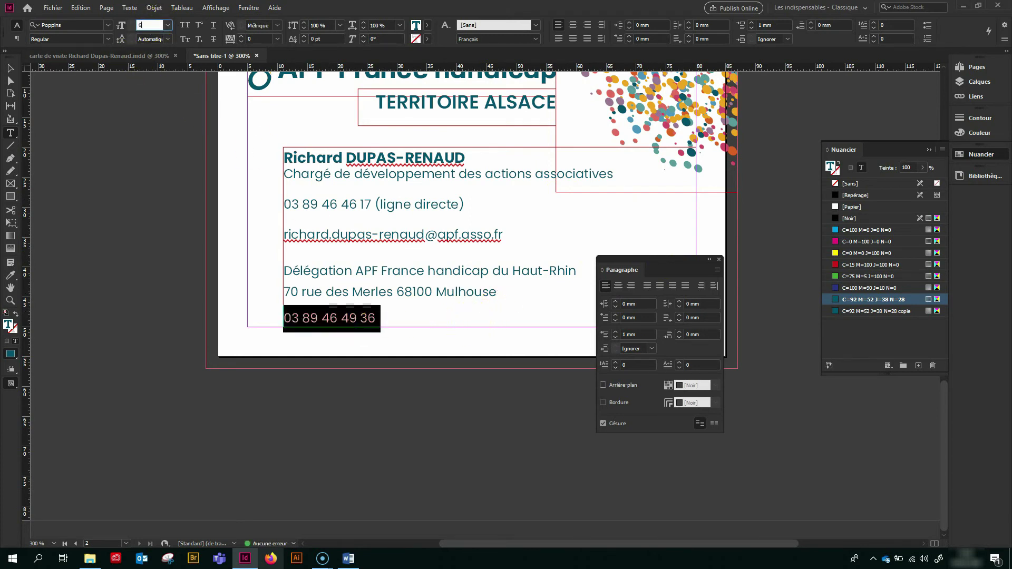
pyautogui.click(344, 271)
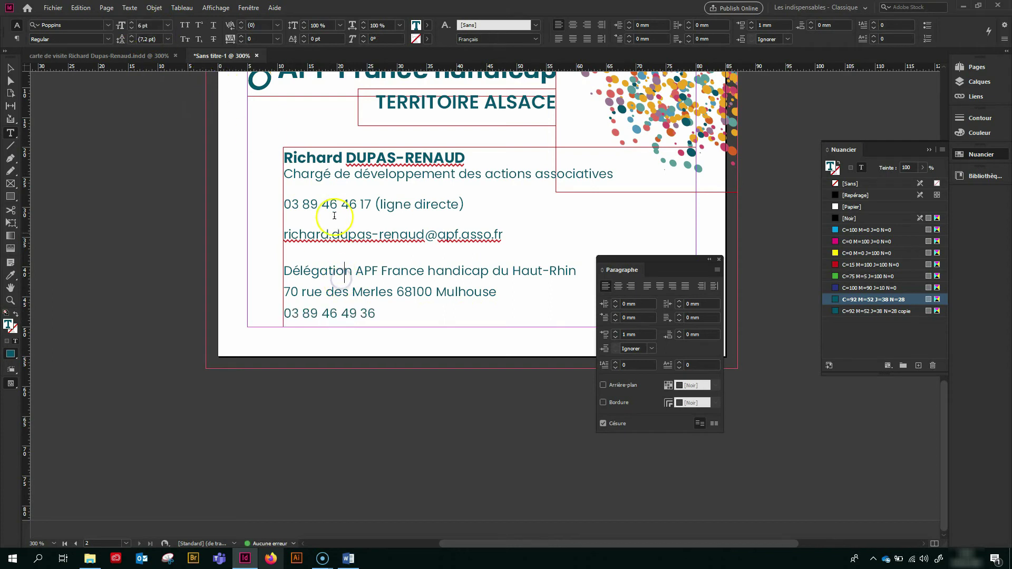
# Set the space before the job title paragraph to 1 mm and close the paragraph settings
pyautogui.click(615, 334)
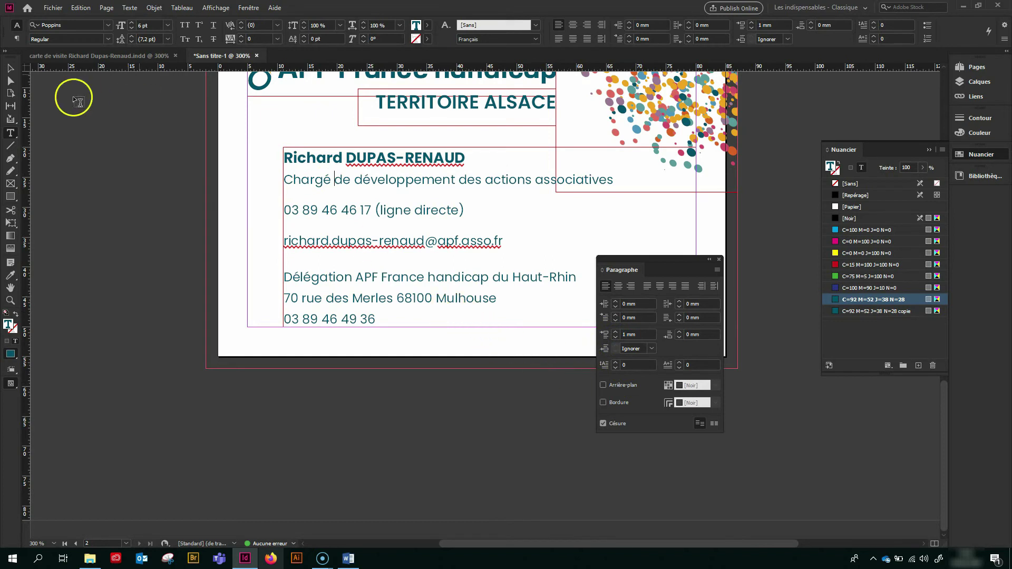
pyautogui.click(10, 69)
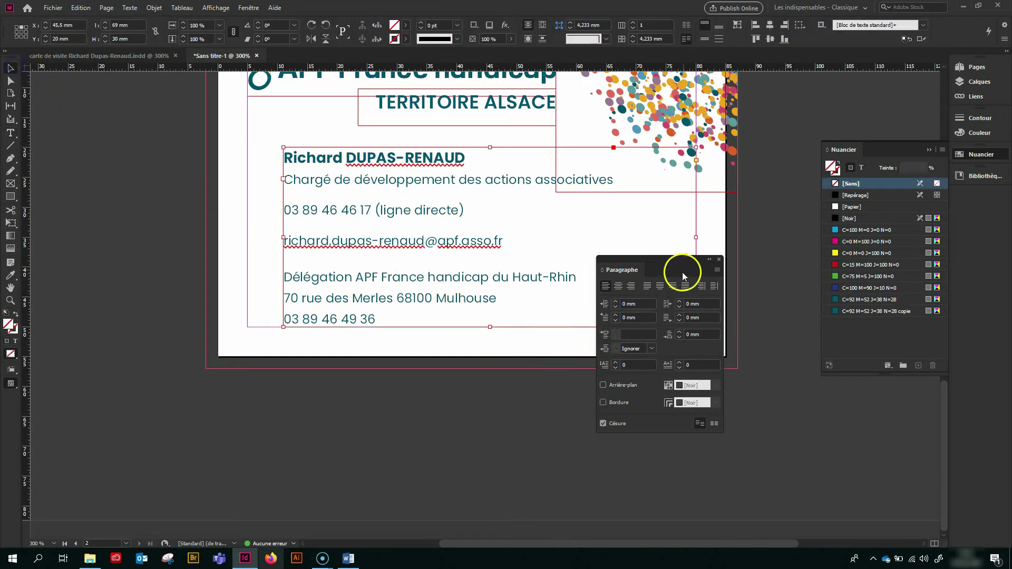
pyautogui.click(719, 259)
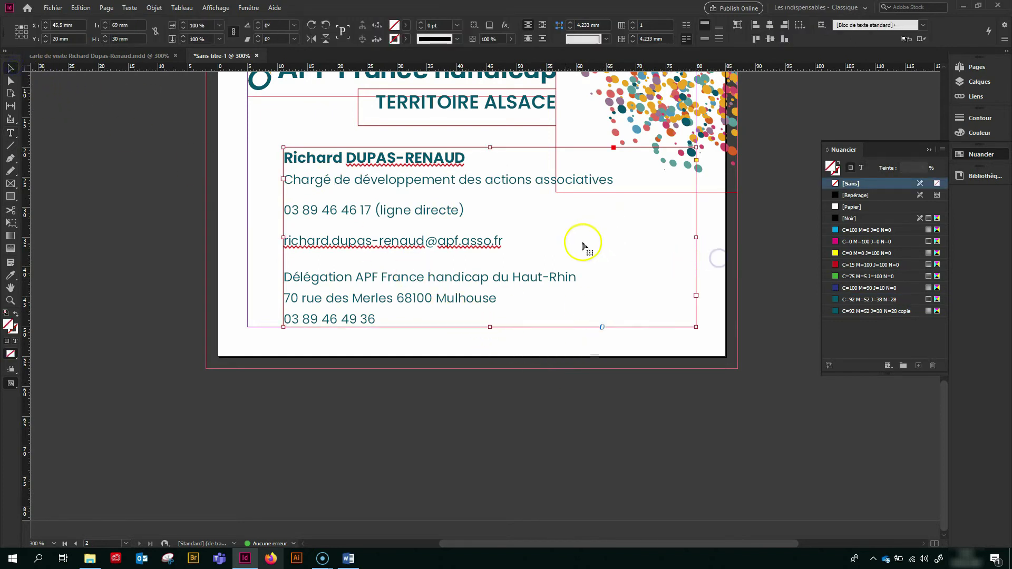
# Nudge the contact text frame down to Y 21.5 mm
pyautogui.press('Down')
pyautogui.press('Down')
pyautogui.press('Down')
pyautogui.press('Down')
pyautogui.press('Down')
pyautogui.press('Down')
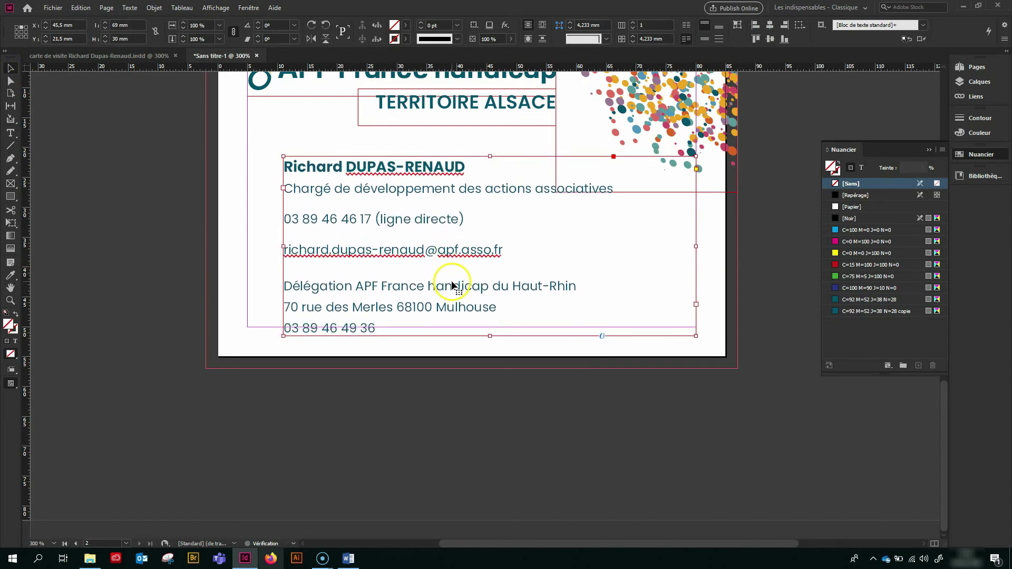
# Check the text styling on the reference card and set the "Délégation APF France handicap du Haut-Rhin" line to Bold
pyautogui.click(74, 57)
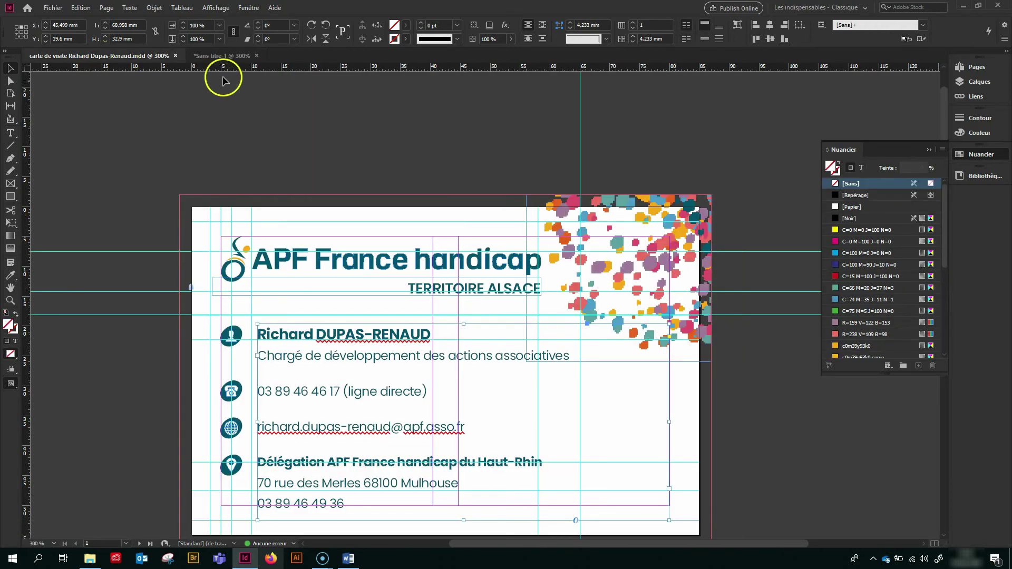
pyautogui.click(229, 60)
pyautogui.tripleClick(345, 286)
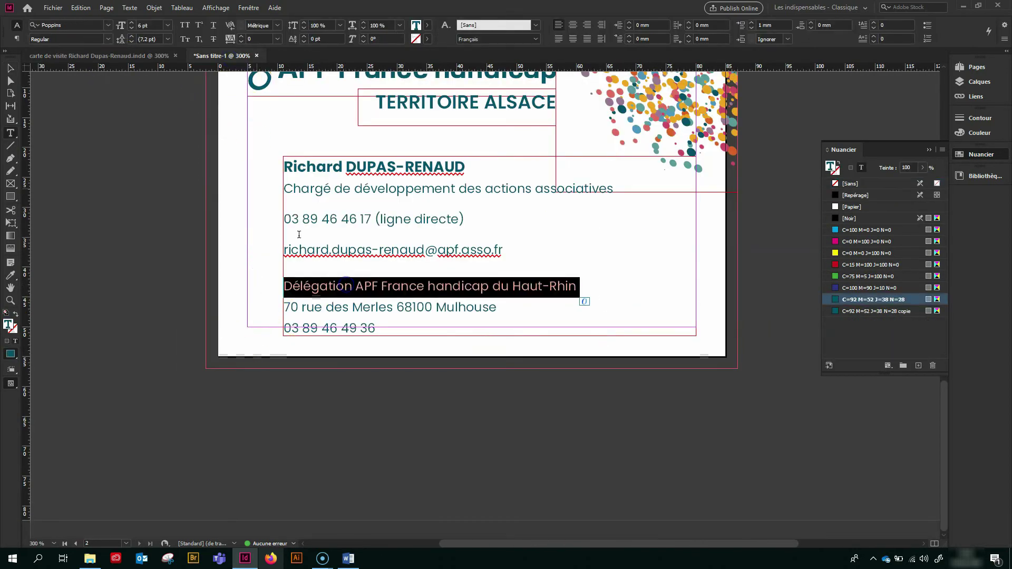
pyautogui.click(106, 40)
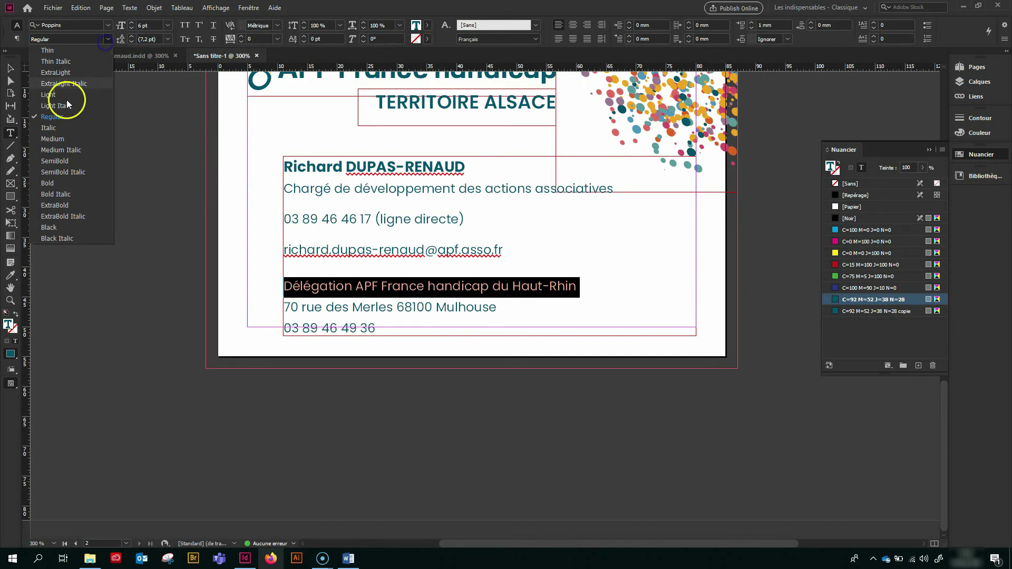
pyautogui.click(58, 183)
pyautogui.click(10, 68)
# Draw an empty graphic frame about 4.7 × 4.3 mm beside the name line and check the size of a social icon frame on page 1
pyautogui.scroll(3, 74, 148)
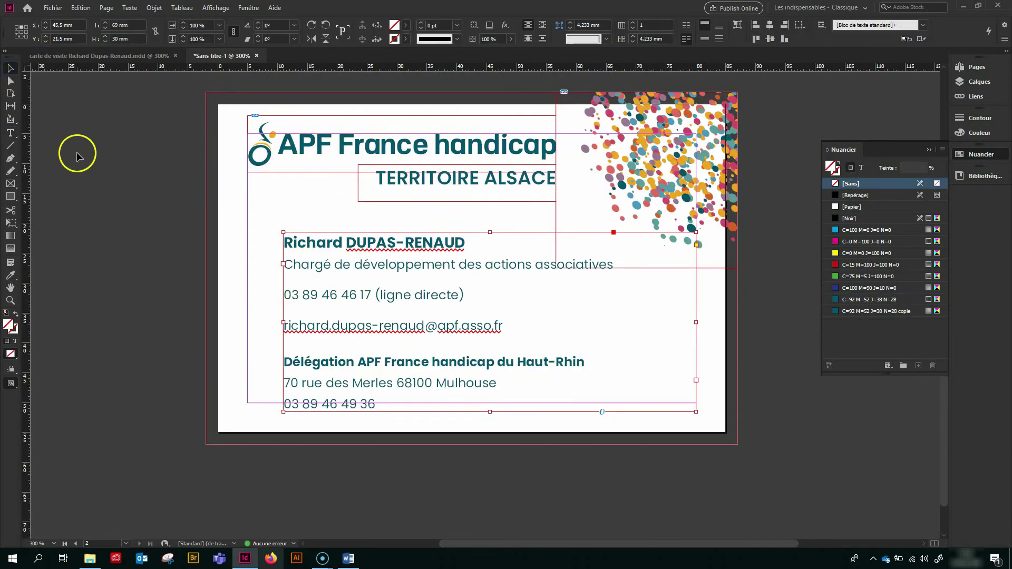
pyautogui.moveTo(246, 232); pyautogui.dragTo(276, 258)
pyautogui.scroll(6, 226, 159)
pyautogui.click(8, 71)
pyautogui.scroll(12, 76, 117)
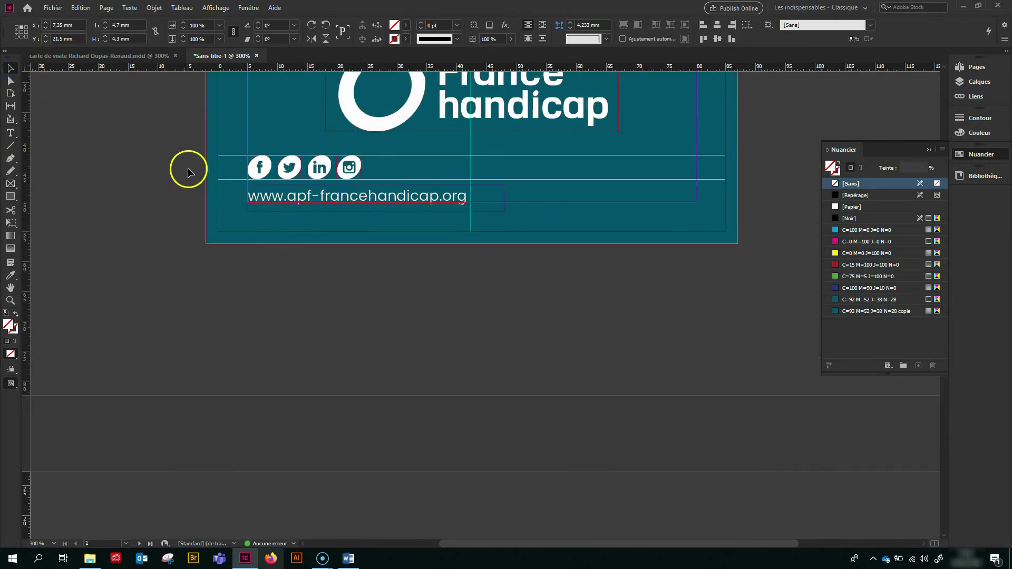
pyautogui.click(266, 203)
pyautogui.scroll(-12, 90, 290)
pyautogui.scroll(-2, 221, 226)
pyautogui.scroll(2, 263, 208)
pyautogui.click(262, 245)
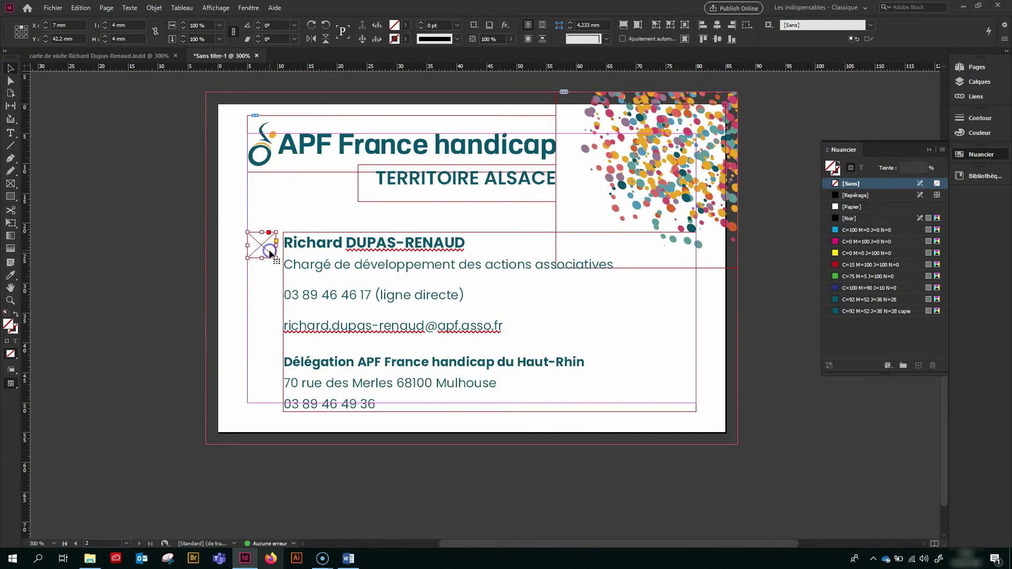
# Set the empty frame's width and height to 4 mm and align it with the page margin at X 7 mm
pyautogui.click(103, 25)
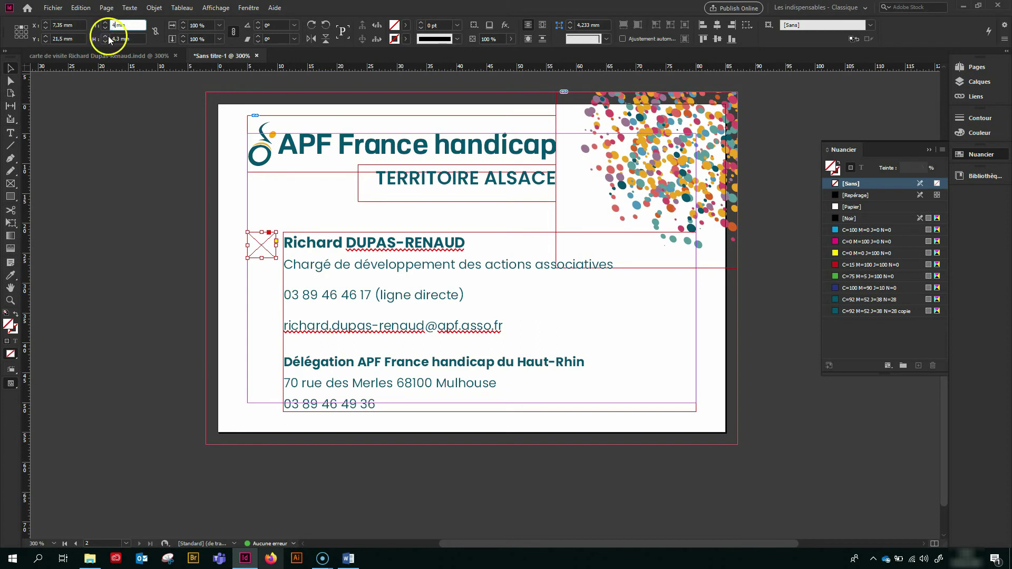
pyautogui.click(105, 40)
pyautogui.write('4')
pyautogui.press('Return')
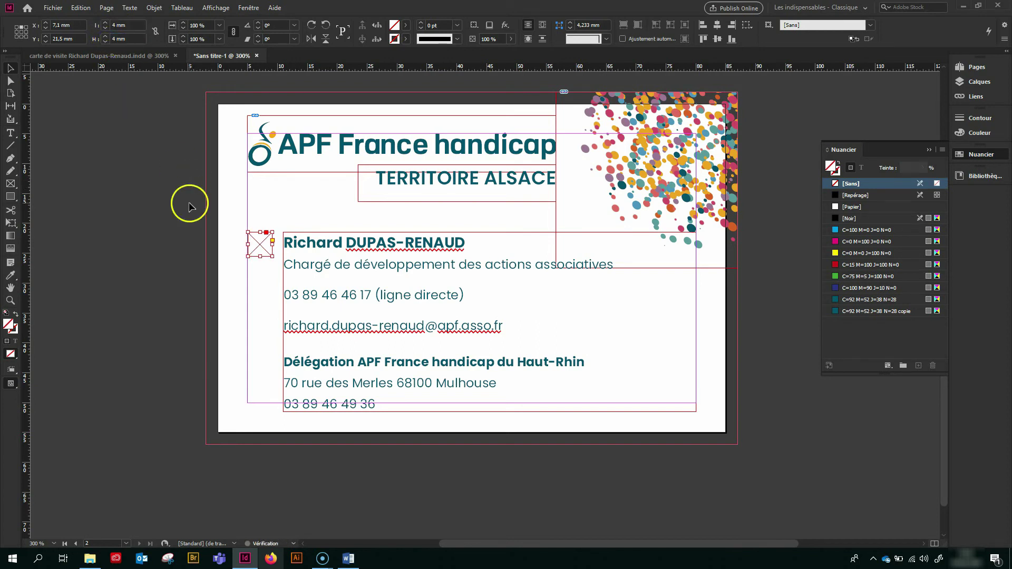
pyautogui.moveTo(269, 252); pyautogui.dragTo(263, 252)
# Place the "Logo contact" file in the empty frame beside the name line
pyautogui.click(203, 256)
pyautogui.click(257, 251)
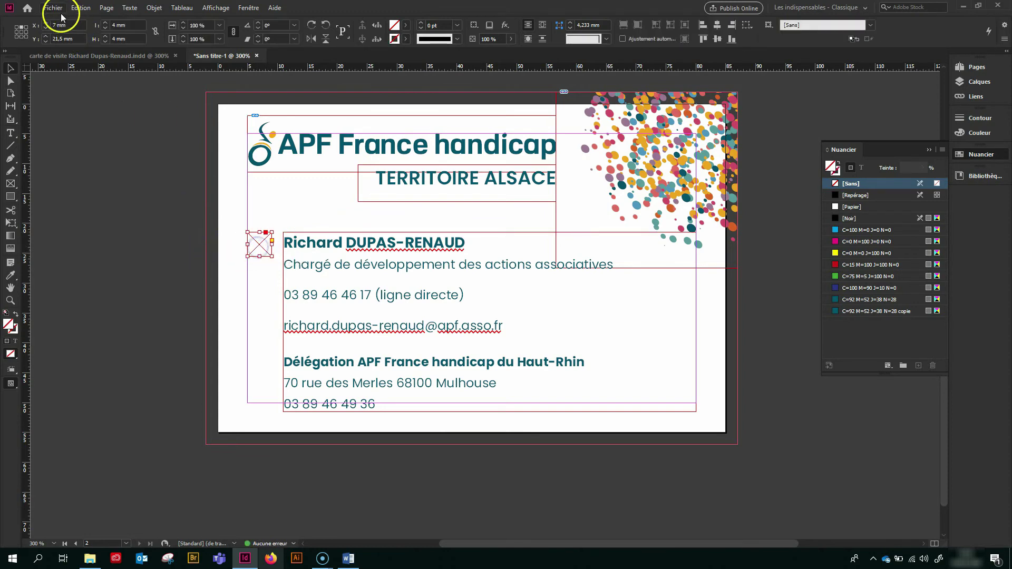
pyautogui.click(53, 8)
pyautogui.click(86, 155)
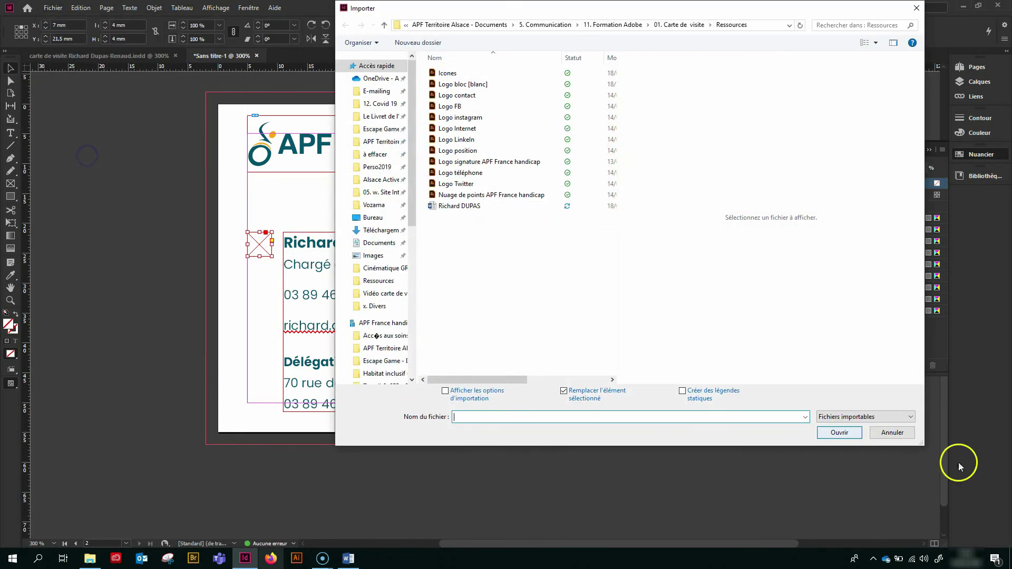
pyautogui.doubleClick(463, 94)
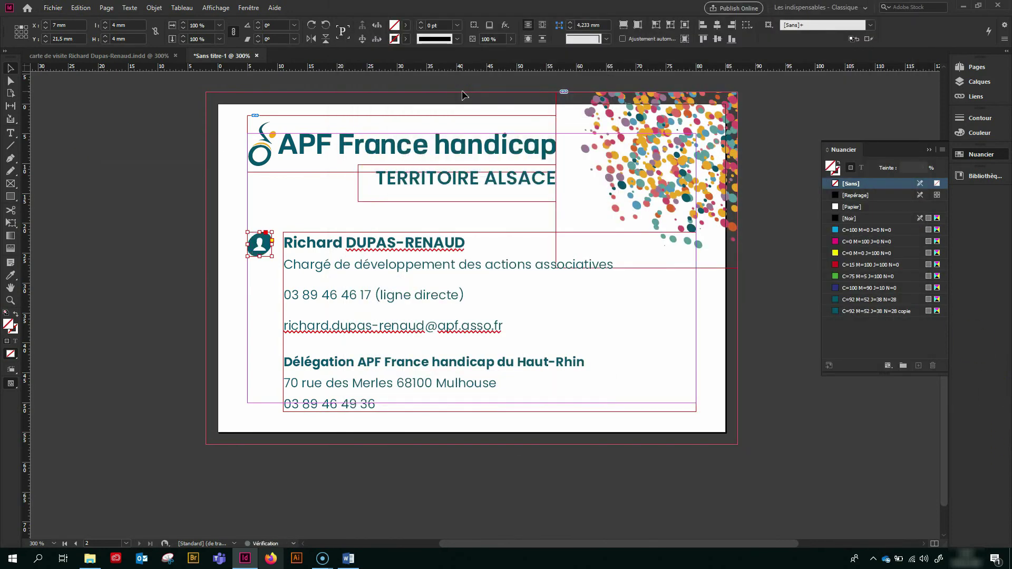
# Duplicate the contact icon frame beside the direct phone line at Y 29.7 mm and remove the copied image from it
pyautogui.click(259, 250)
pyautogui.moveTo(259, 249); pyautogui.dragTo(274, 326)
pyautogui.moveTo(277, 313); pyautogui.dragTo(279, 302)
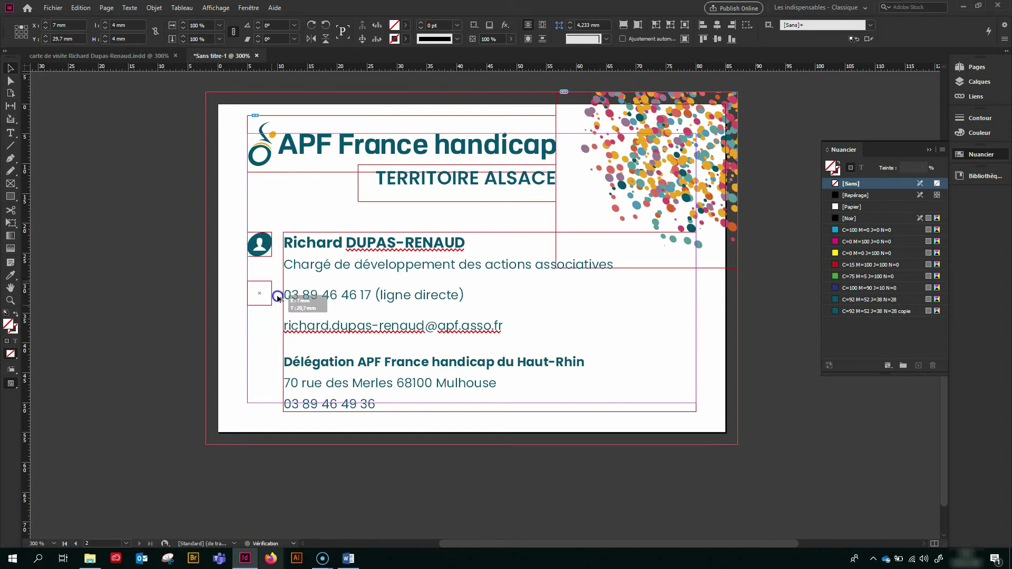
pyautogui.moveTo(278, 298); pyautogui.dragTo(278, 299)
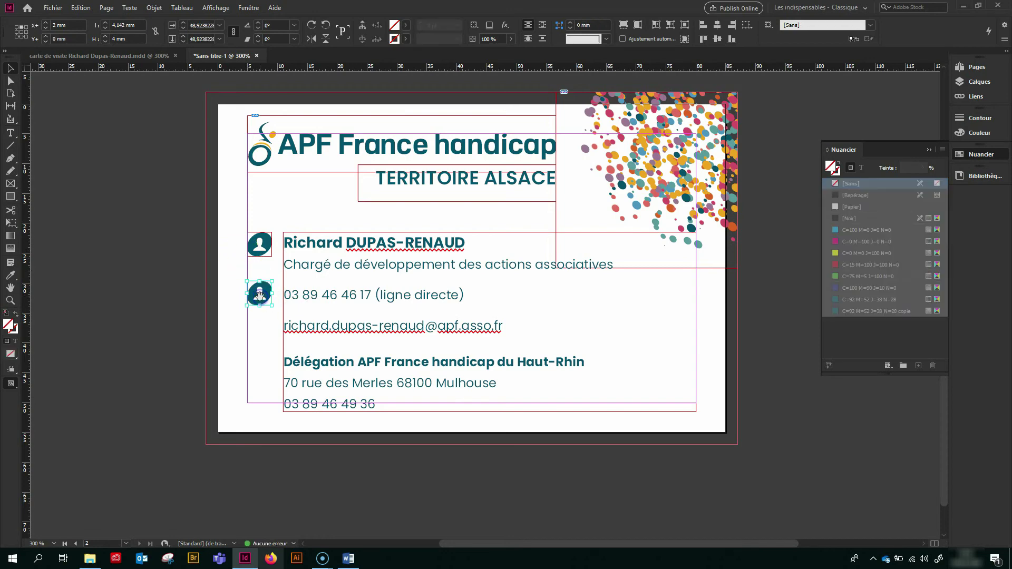
pyautogui.press('Delete')
# Place the "Logo téléphone" file in the empty frame beside the direct phone line
pyautogui.click(260, 296)
pyautogui.click(52, 6)
pyautogui.click(83, 157)
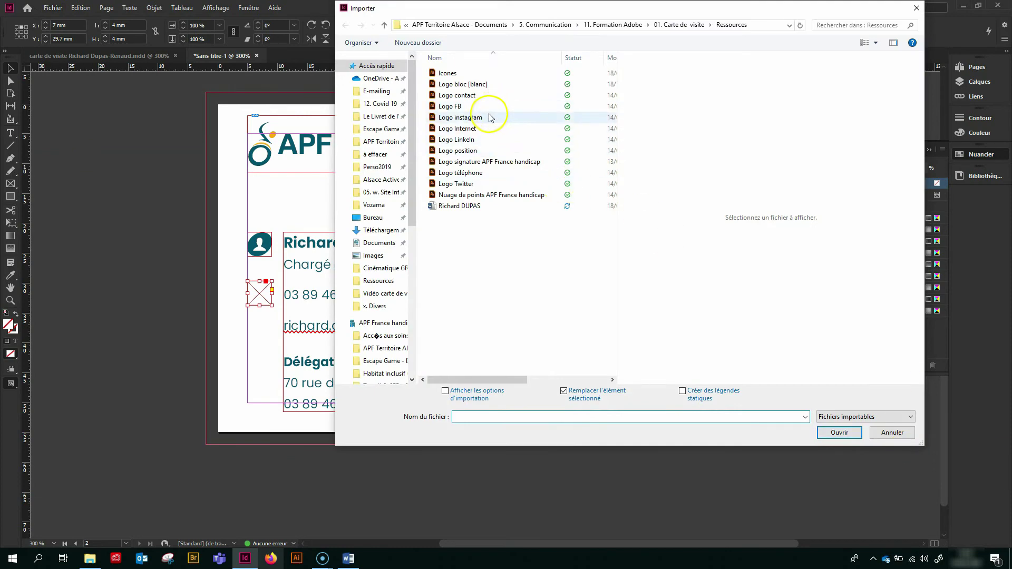
pyautogui.click(467, 173)
pyautogui.click(839, 432)
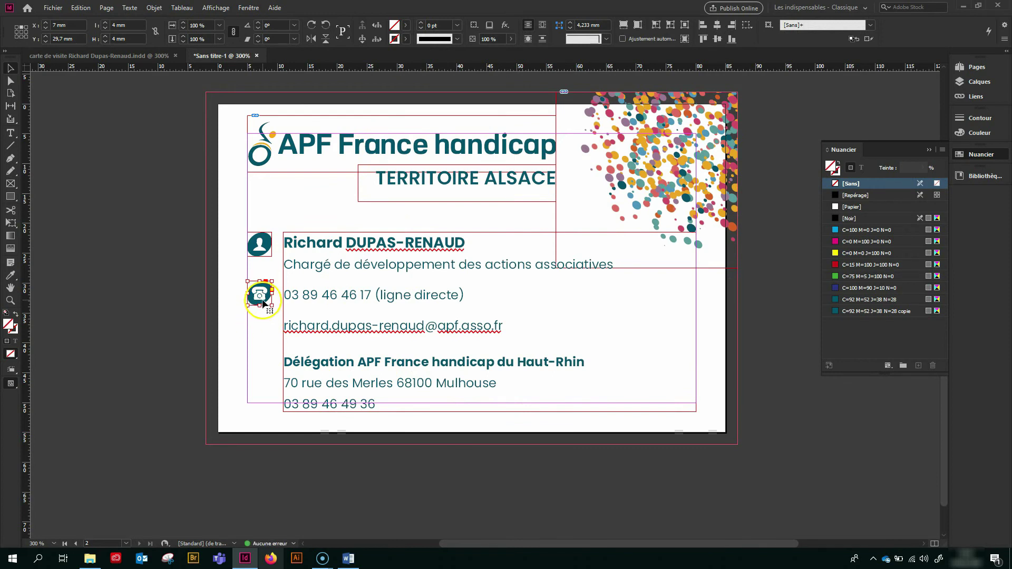
# Duplicate the phone icon frame beside the e-mail line at Y 35.6 mm and remove the copied image from it
pyautogui.moveTo(264, 303); pyautogui.dragTo(261, 332)
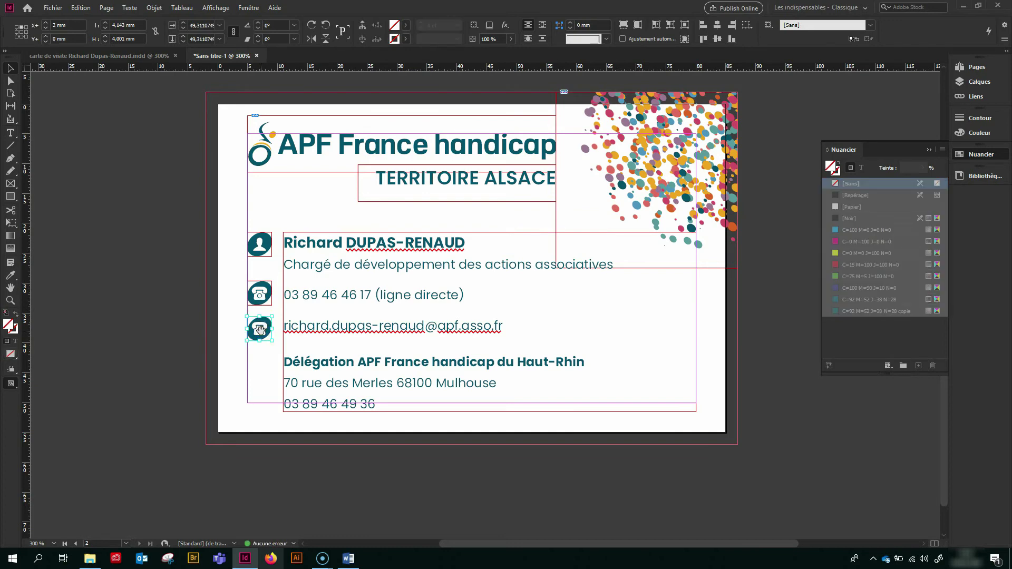
pyautogui.click(260, 329)
pyautogui.press('Delete')
pyautogui.click(53, 7)
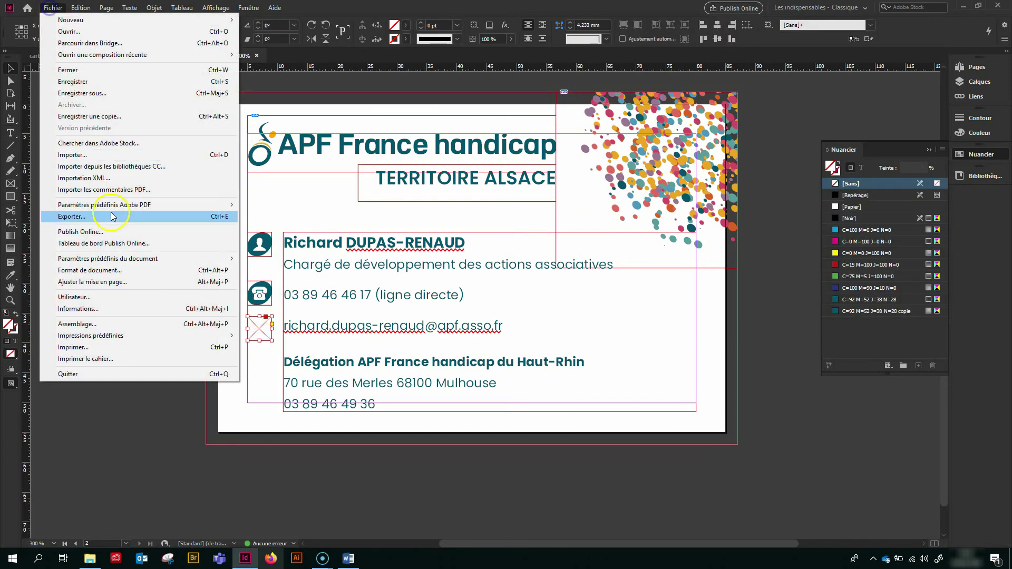
pyautogui.click(83, 156)
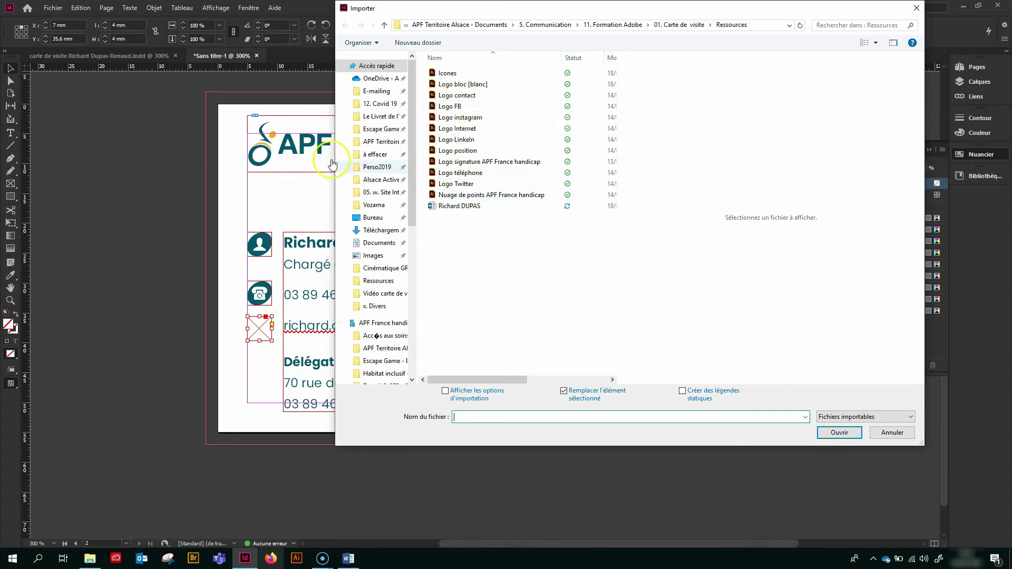
pyautogui.click(890, 432)
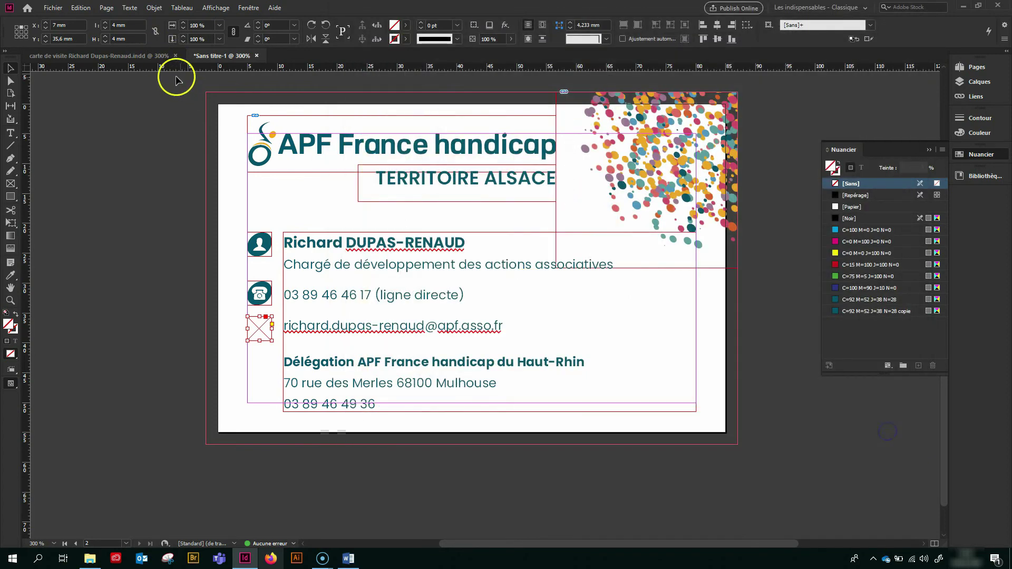
# Check the e-mail icon on the reference card and place the "Logo Internet" file in the empty frame beside the e-mail line
pyautogui.click(137, 59)
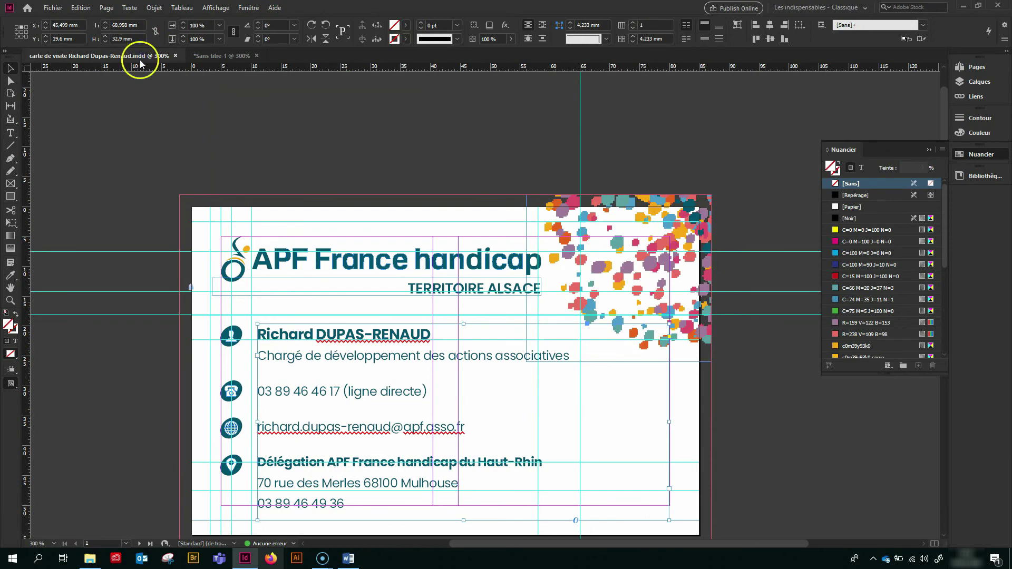
pyautogui.click(221, 55)
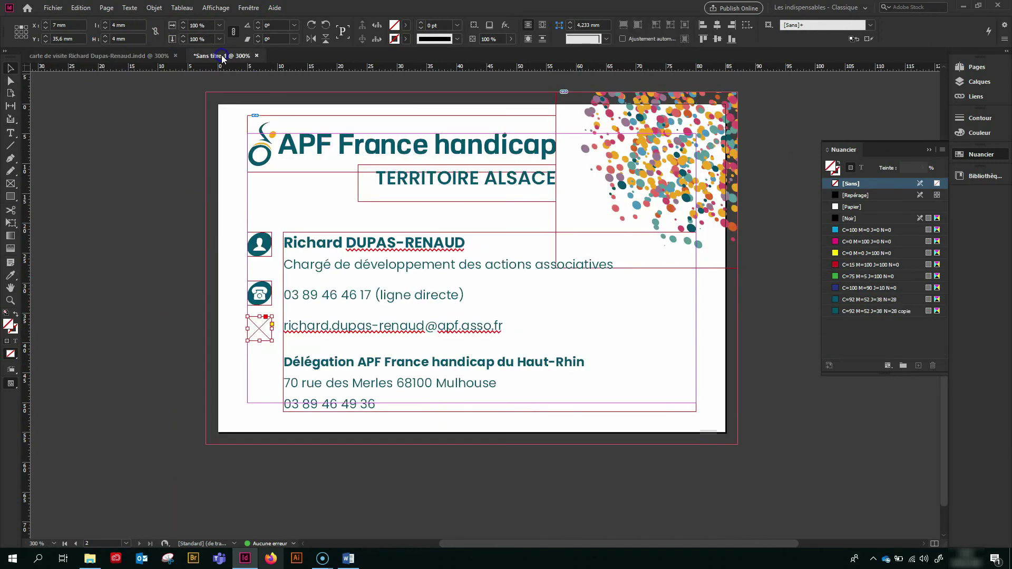
pyautogui.click(53, 7)
pyautogui.click(79, 161)
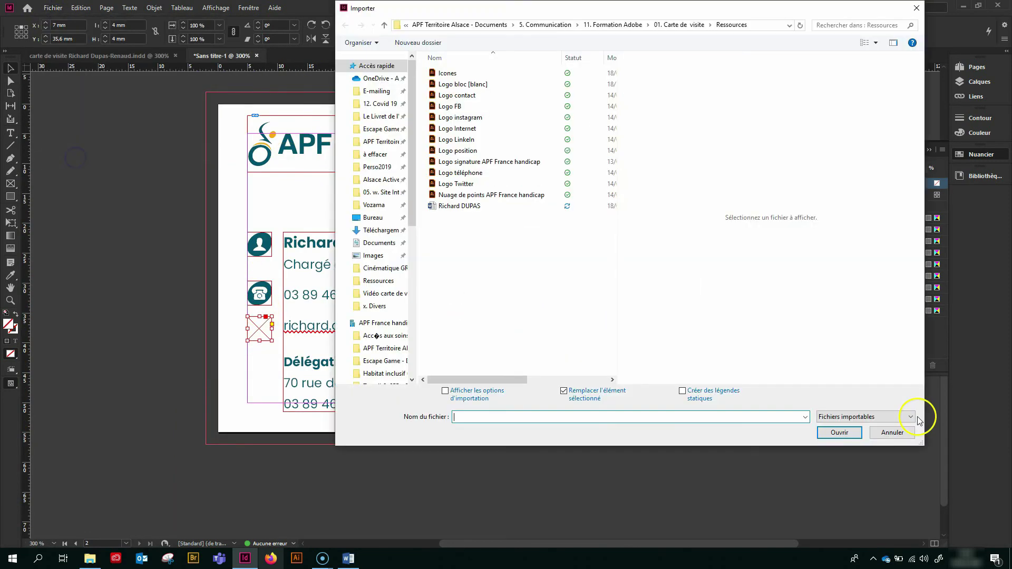
pyautogui.doubleClick(461, 128)
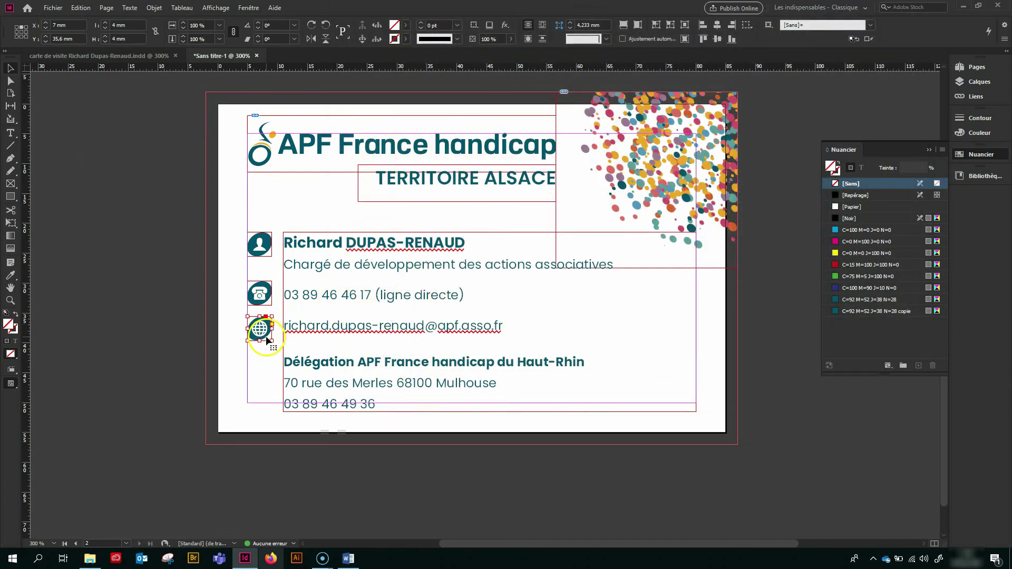
# Duplicate the Internet icon frame beside the delegation line at Y 41.5 mm and remove the copied image from it
pyautogui.moveTo(266, 338); pyautogui.dragTo(267, 371)
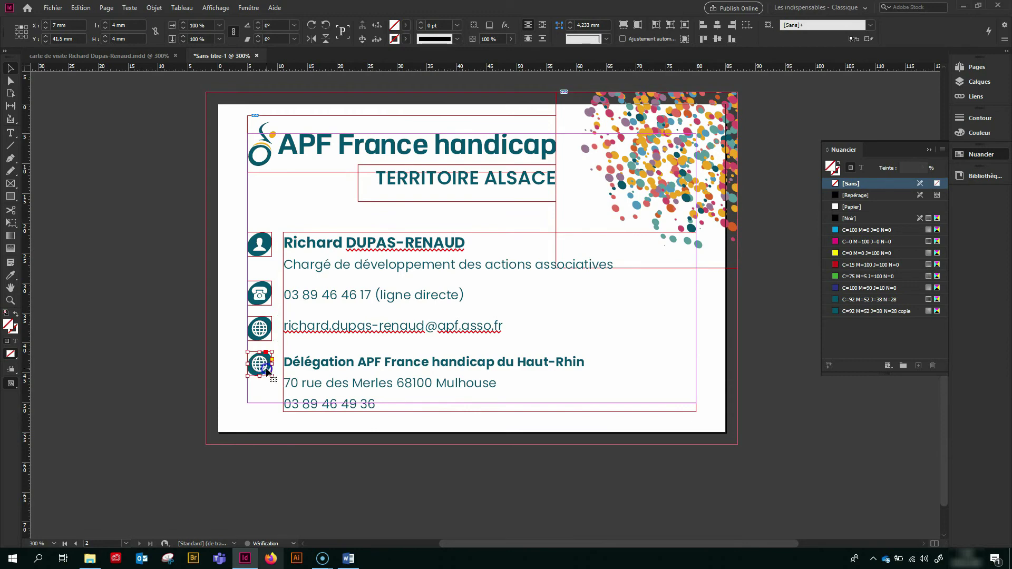
pyautogui.click(266, 366)
pyautogui.press('Delete')
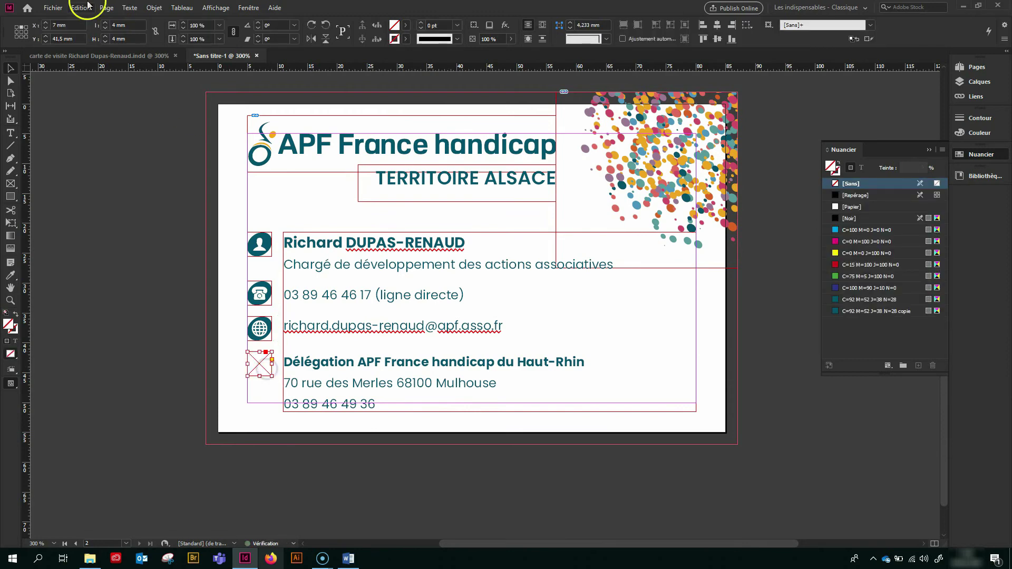
# Place the "Logo position" file in the empty frame beside the delegation line and clear the selection
pyautogui.click(52, 8)
pyautogui.click(73, 155)
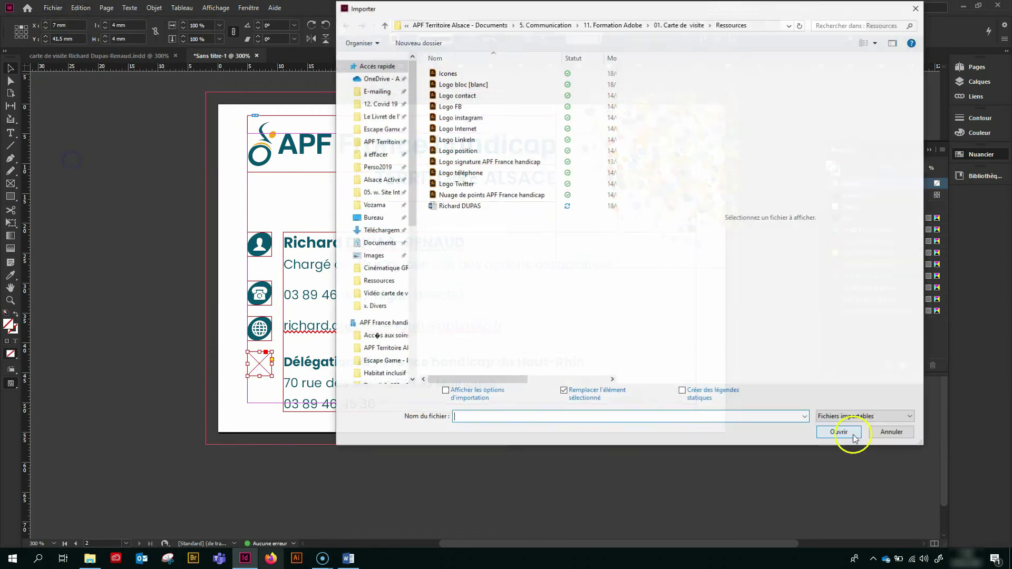
pyautogui.doubleClick(476, 152)
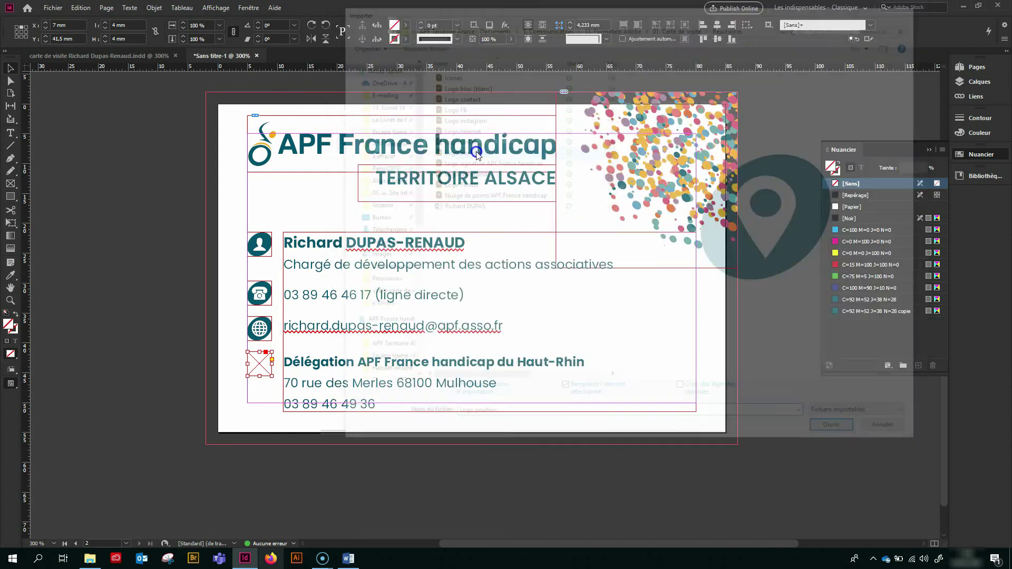
pyautogui.click(191, 221)
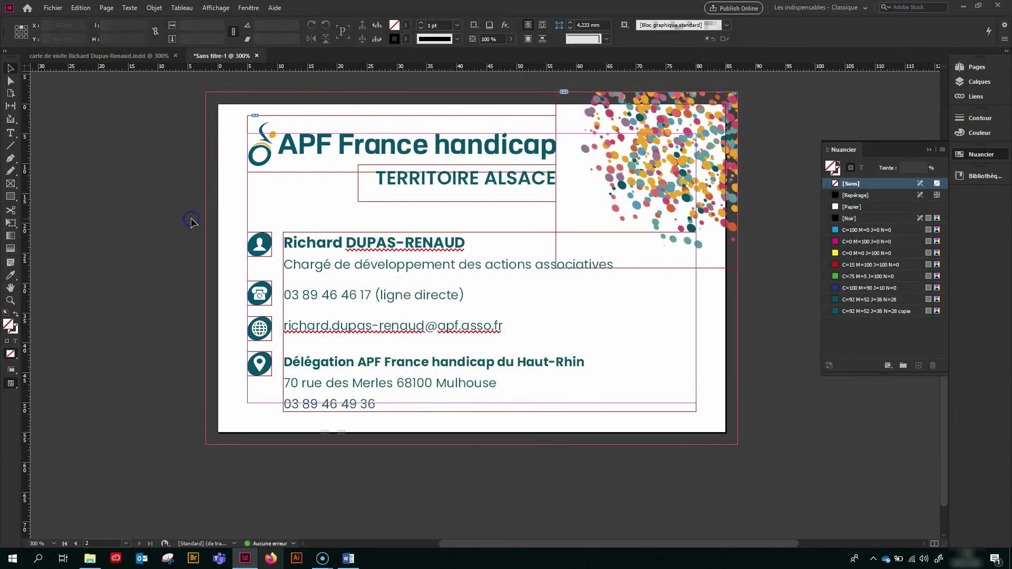
# Compare the placement of icons and contact lines with the reference business card
pyautogui.click(133, 57)
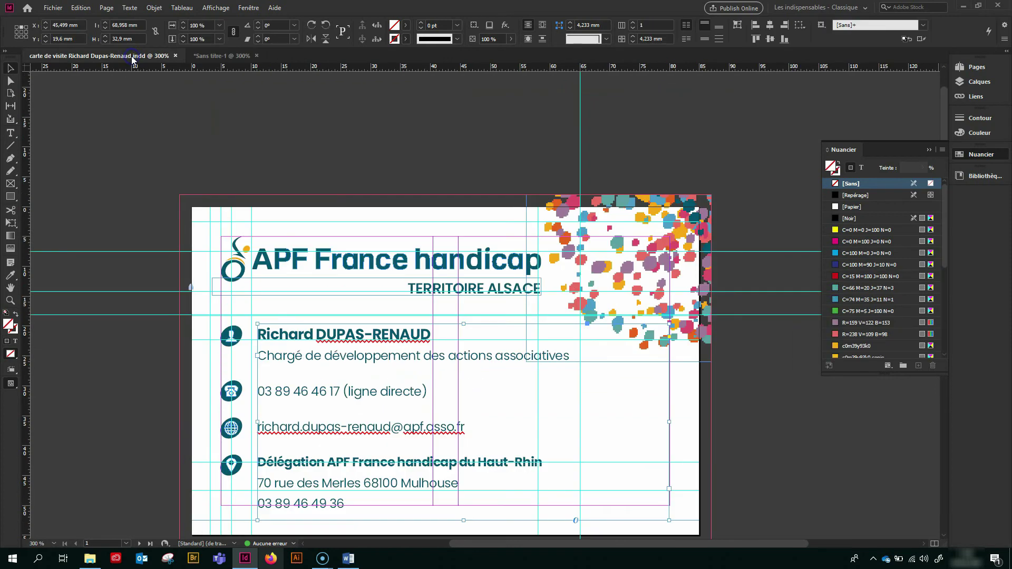
pyautogui.click(213, 56)
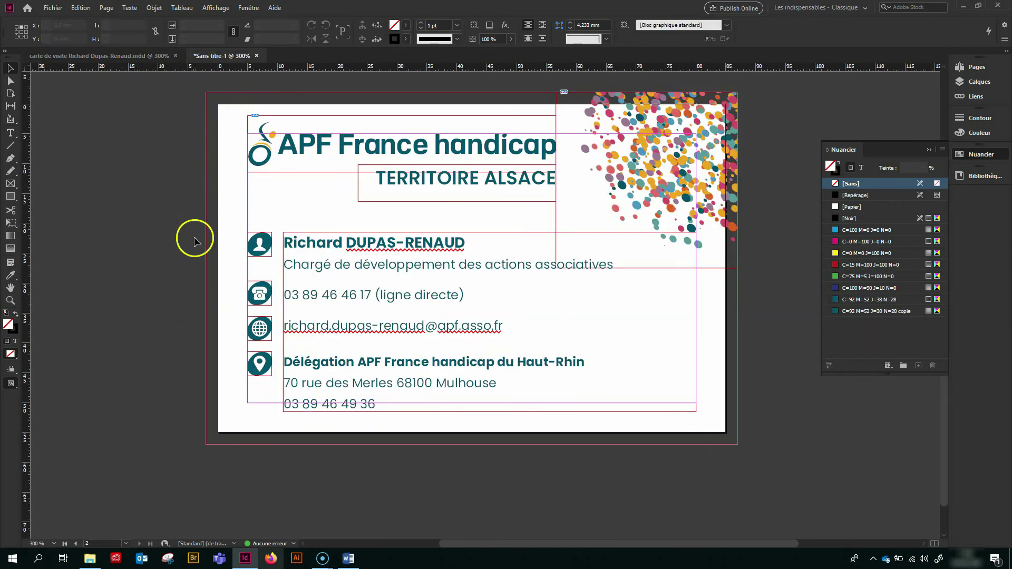
pyautogui.click(110, 56)
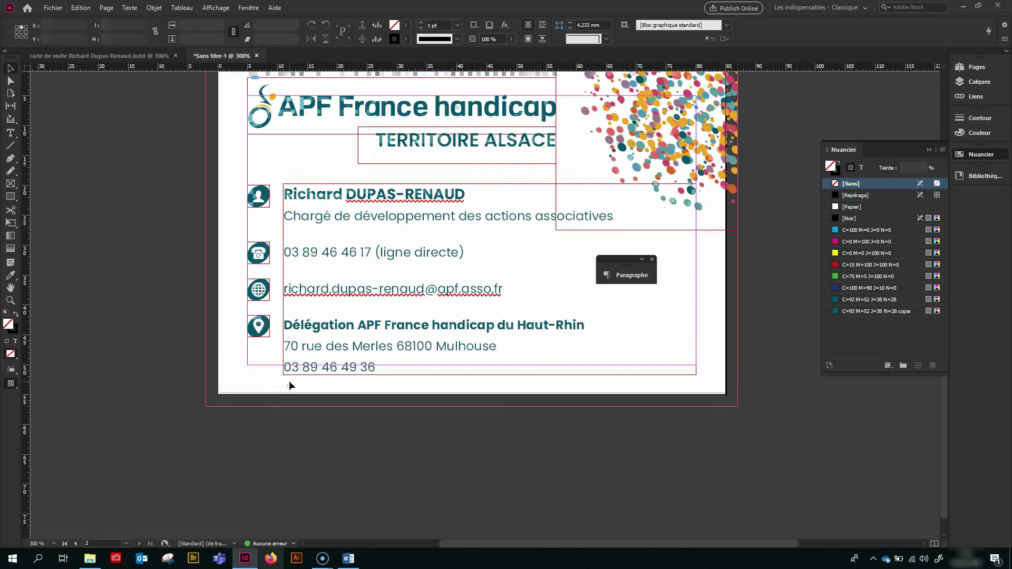
# Save the document under a new file name, "Carte de visite" plus the cardholder's first name, in the "01. Carte de visite" folder
pyautogui.click(53, 8)
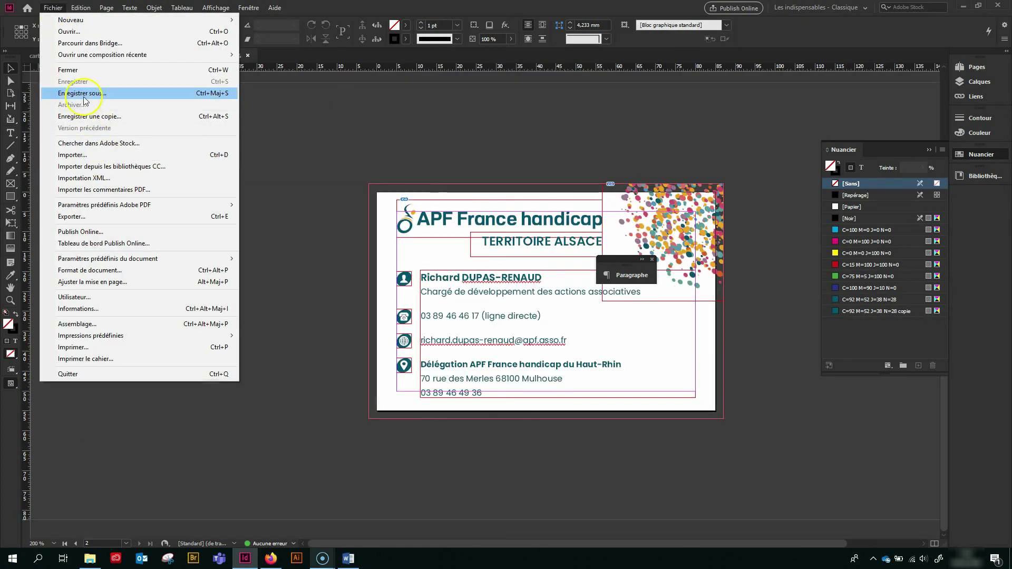
pyautogui.click(79, 101)
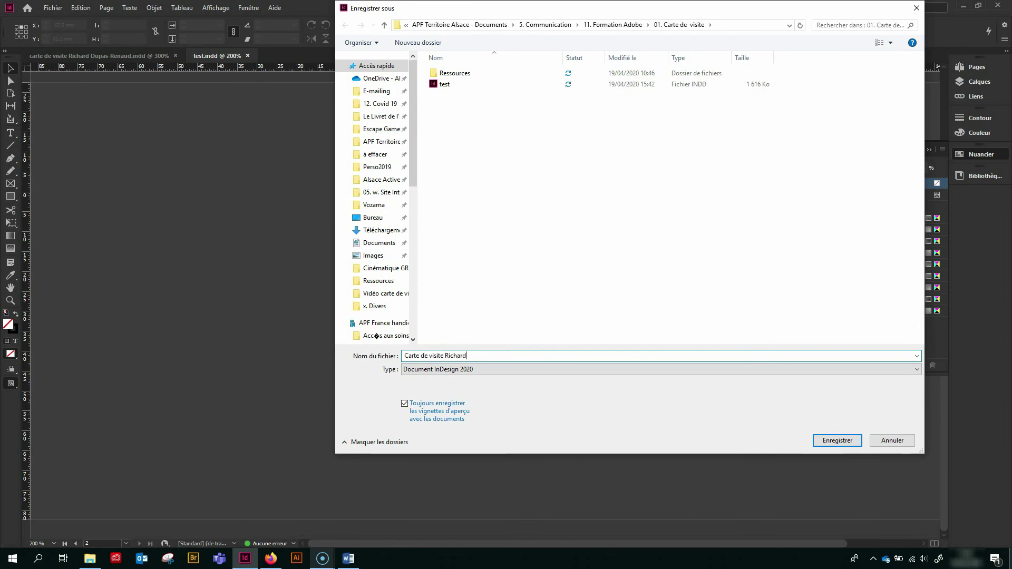
pyautogui.press('Return')
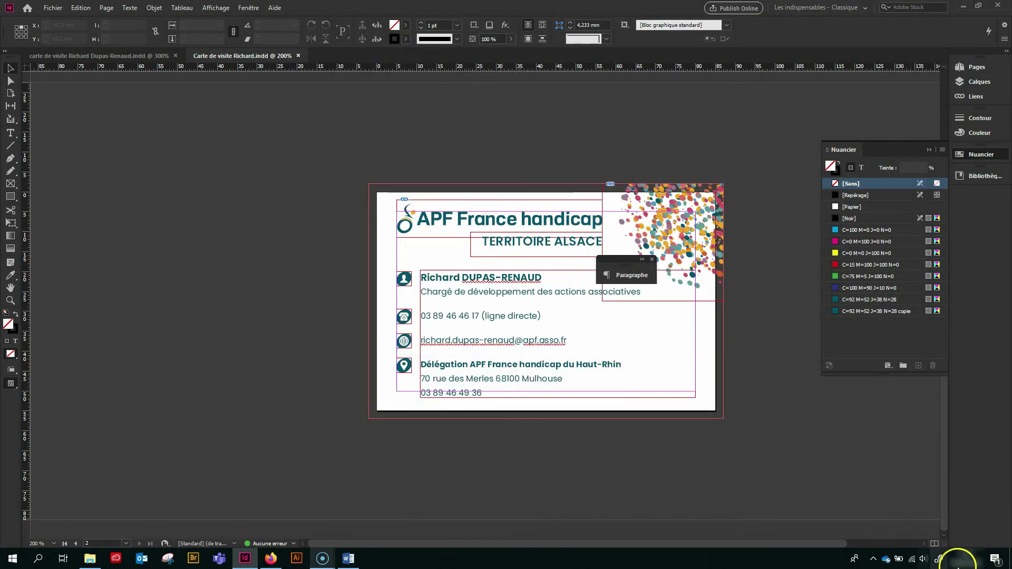
# Switch to File Explorer and locate the saved card file in 5. Communication > 11. Formation Adobe > 01. Carte de visite
pyautogui.click(90, 558)
pyautogui.click(79, 345)
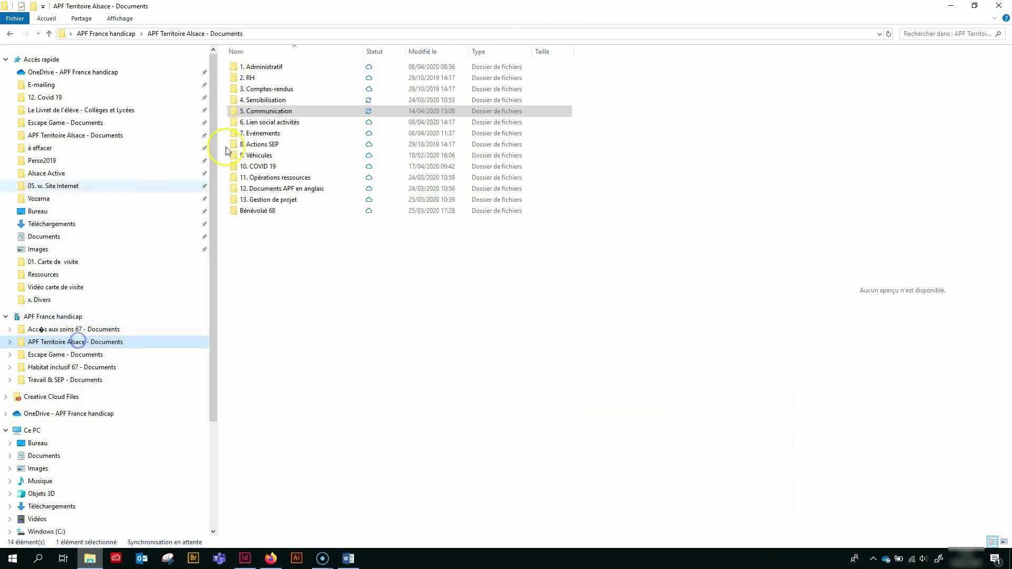
pyautogui.doubleClick(264, 111)
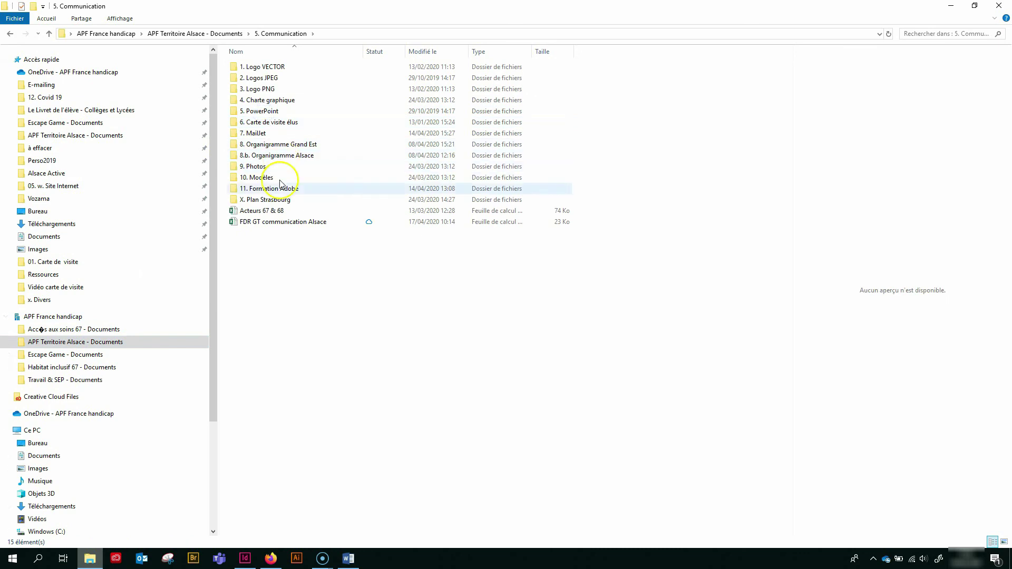
pyautogui.doubleClick(263, 188)
pyautogui.doubleClick(282, 67)
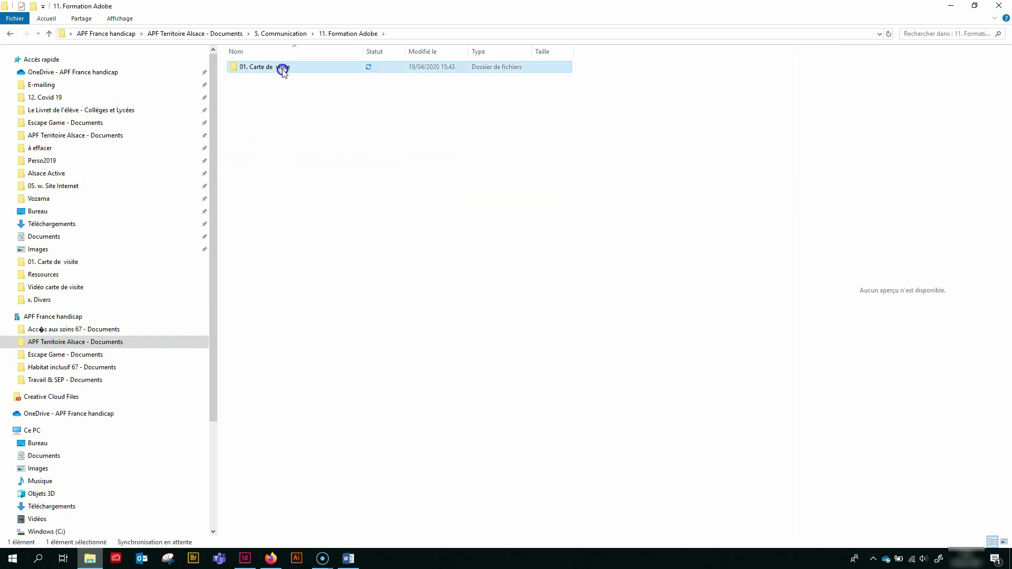
pyautogui.click(273, 92)
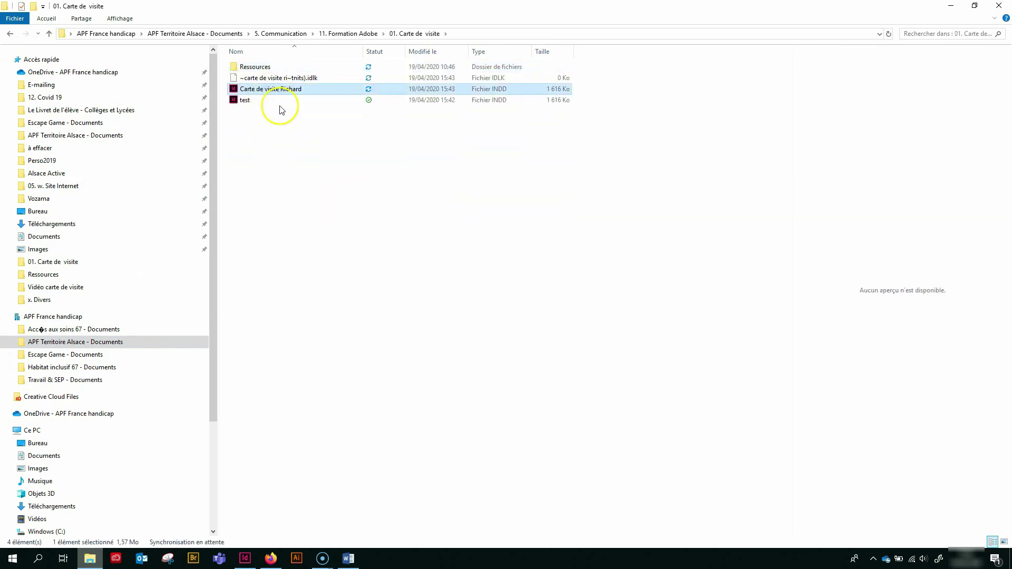
# Back in InDesign, package the card with its fonts, linked graphics, IDML and print PDF into the "01. Carte de visite" folder
pyautogui.click(245, 559)
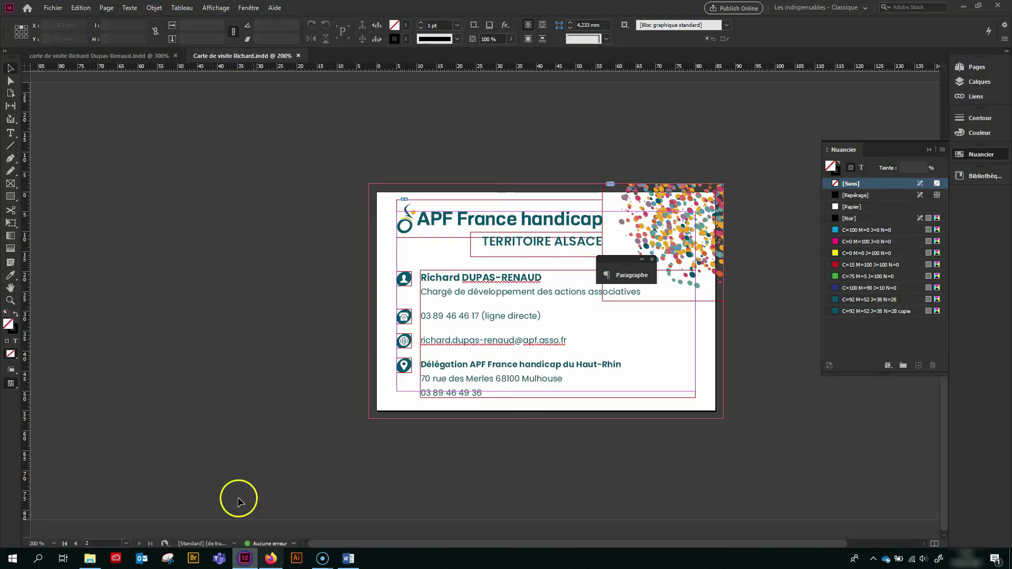
pyautogui.click(54, 8)
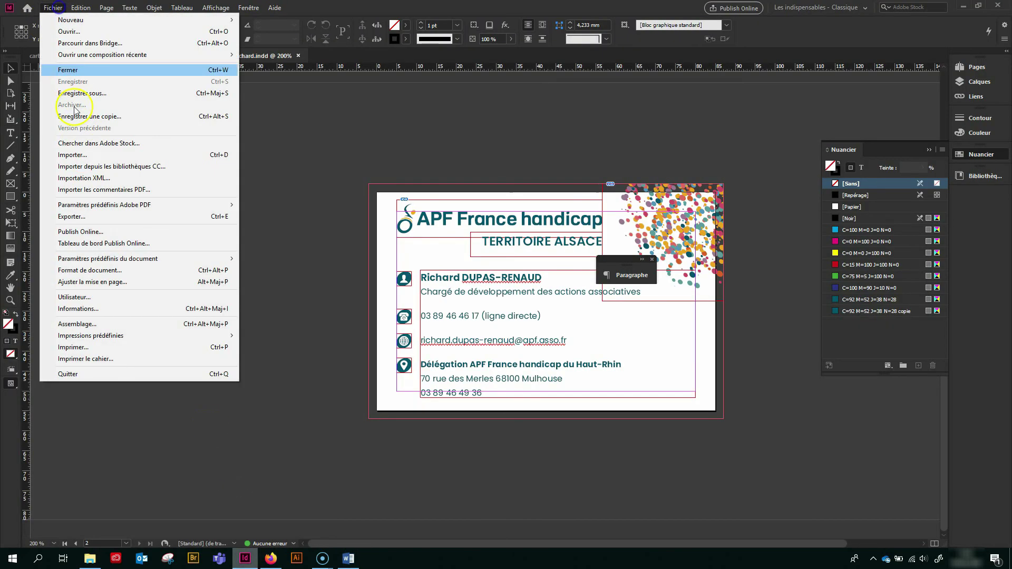
pyautogui.click(79, 322)
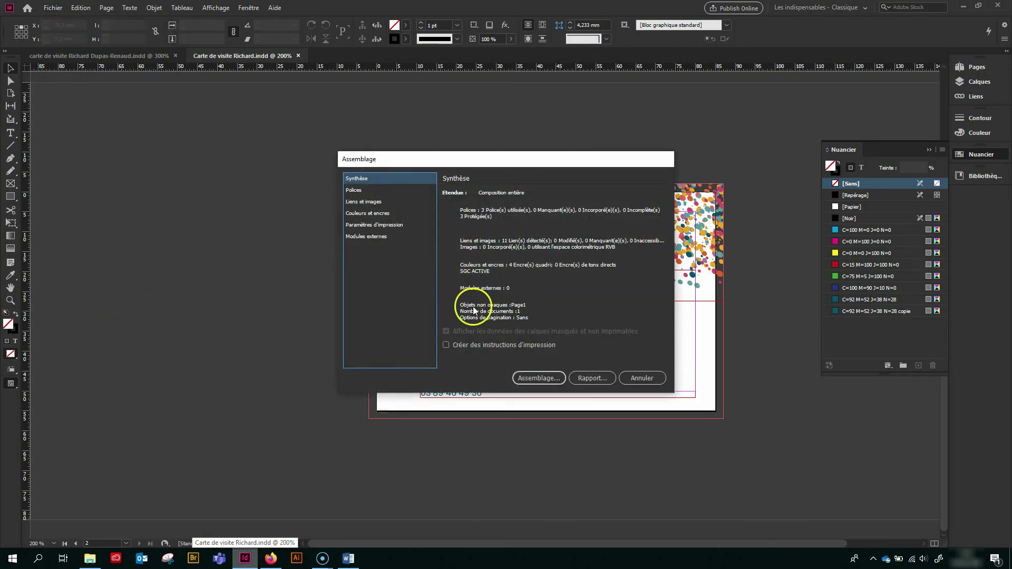
pyautogui.click(547, 378)
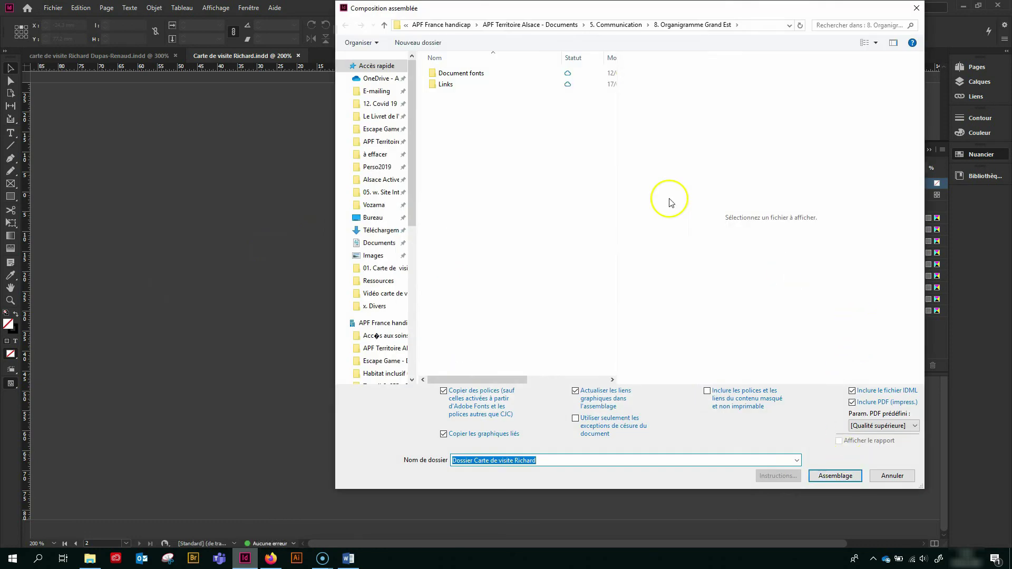
pyautogui.click(376, 146)
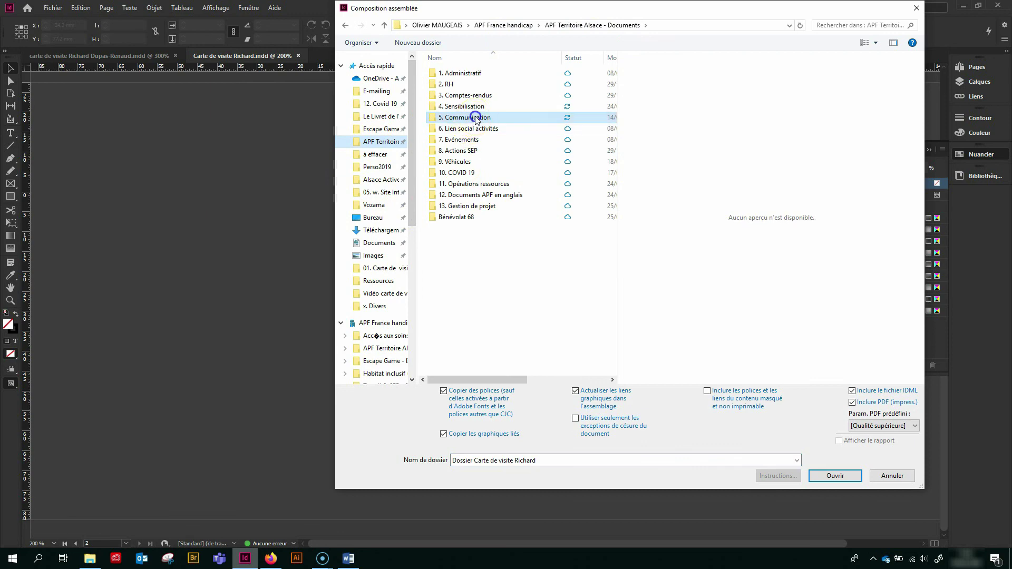
pyautogui.doubleClick(476, 117)
pyautogui.doubleClick(463, 195)
pyautogui.doubleClick(465, 73)
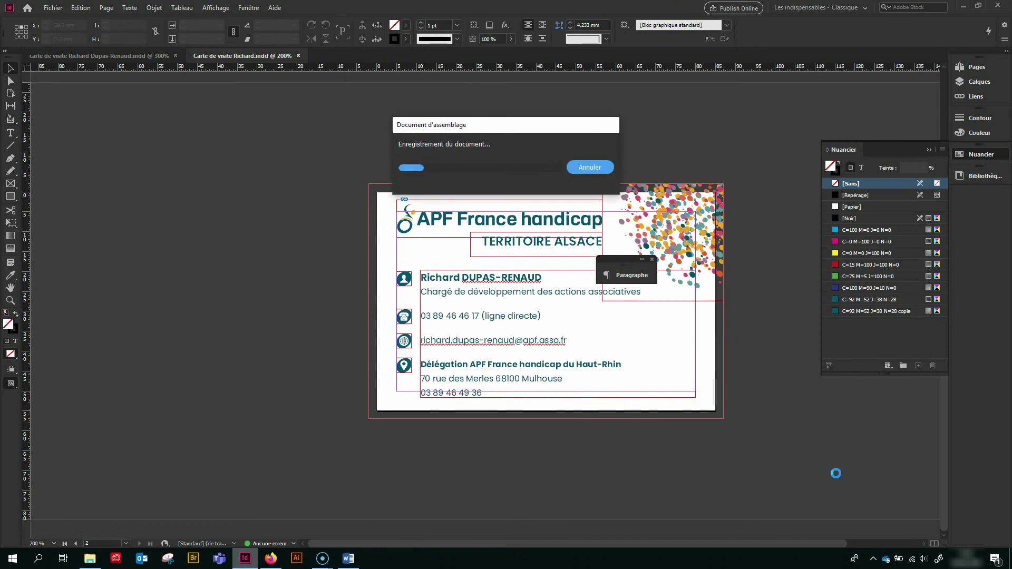
# Close the card document and open its newly packaged folder inside "01. Carte de visite" in File Explorer
pyautogui.click(298, 56)
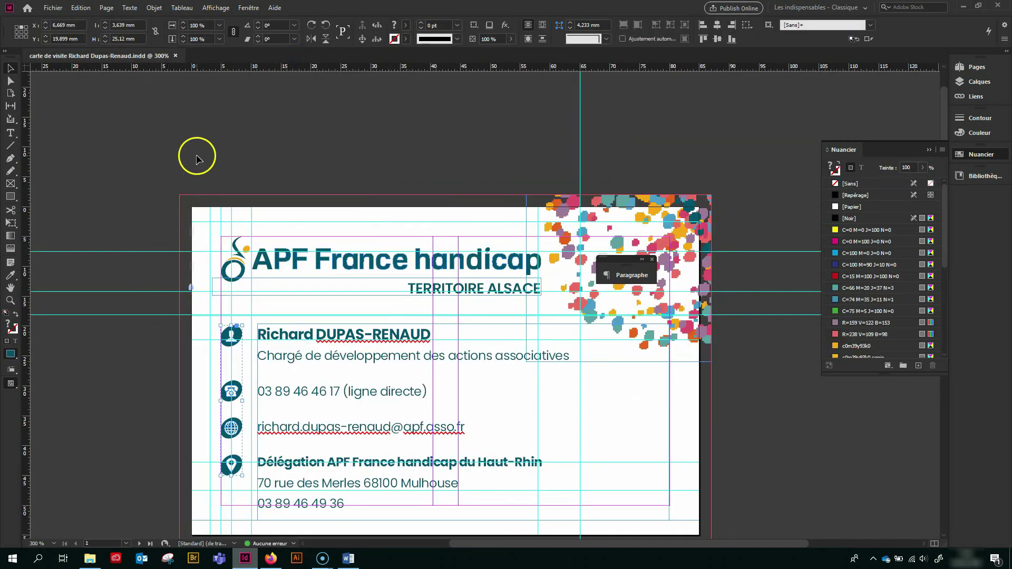
pyautogui.click(90, 558)
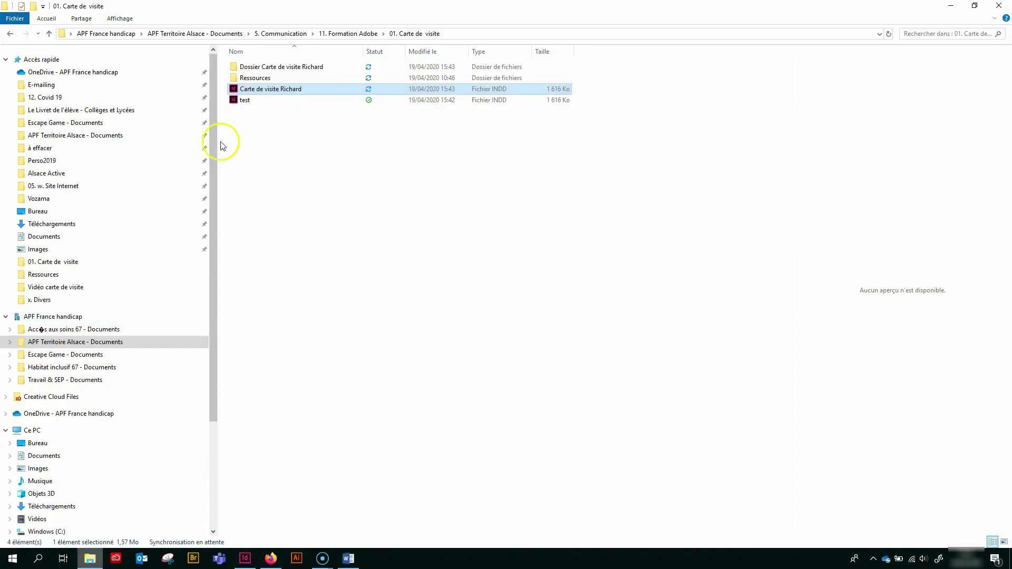
pyautogui.doubleClick(285, 67)
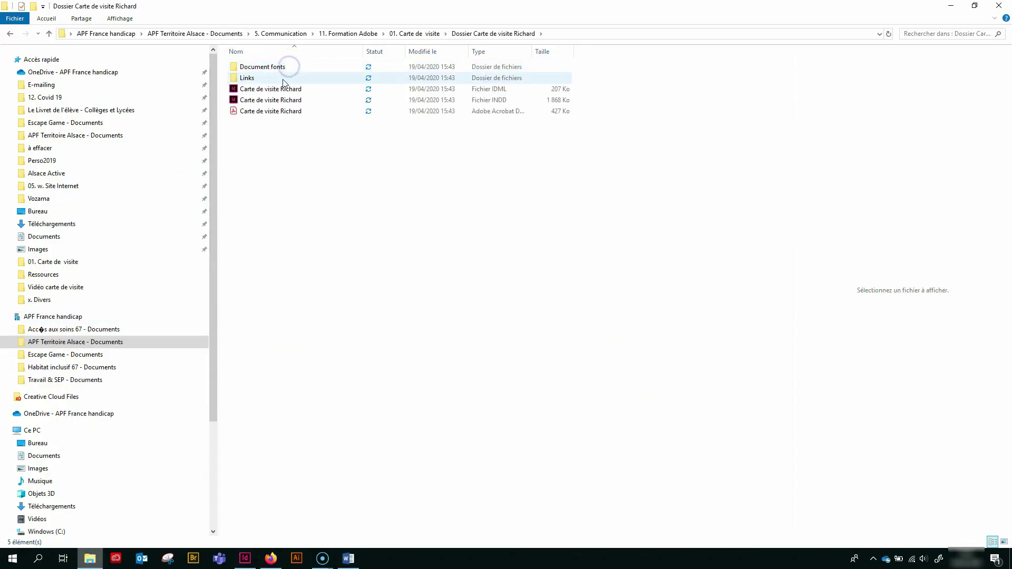
# Open the packaged PDF in Acrobat and review both pages of the business card
pyautogui.click(260, 113)
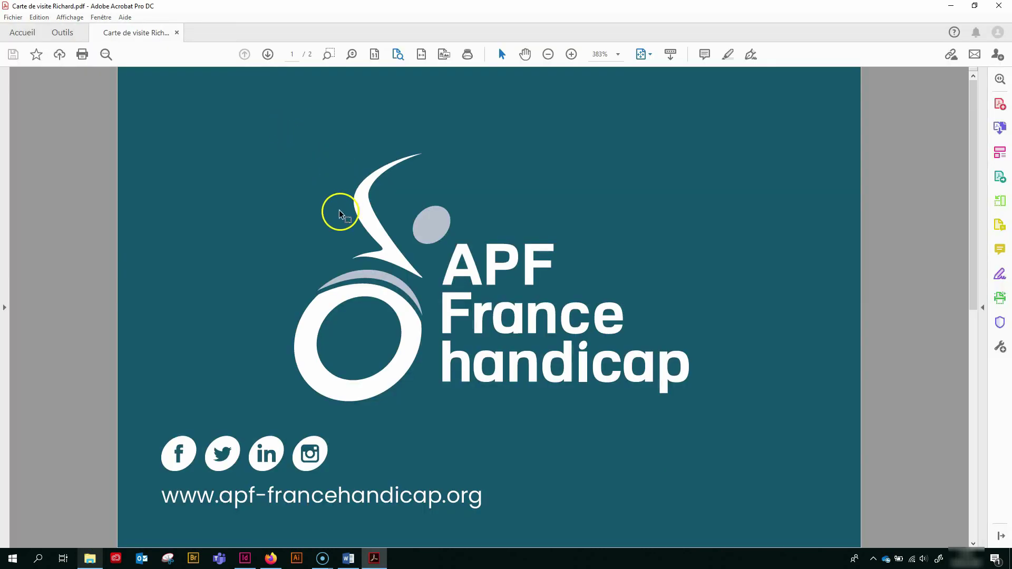
pyautogui.scroll(-2, 340, 212)
pyautogui.scroll(2, 340, 212)
# Return to the package folder in File Explorer and open the packaged INDD file of the card
pyautogui.hotkey('alt', 'Tab')
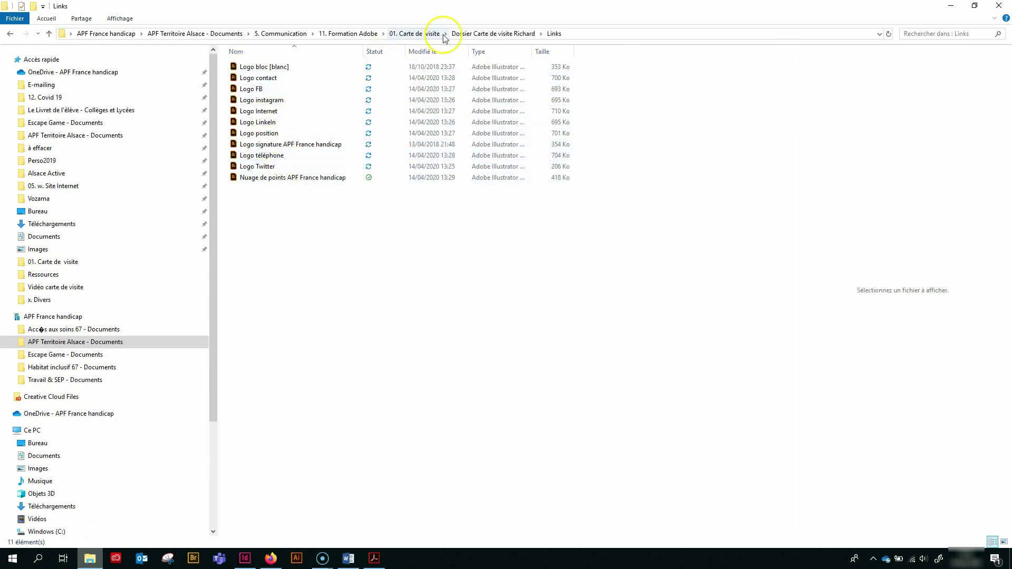
pyautogui.click(473, 33)
pyautogui.click(268, 101)
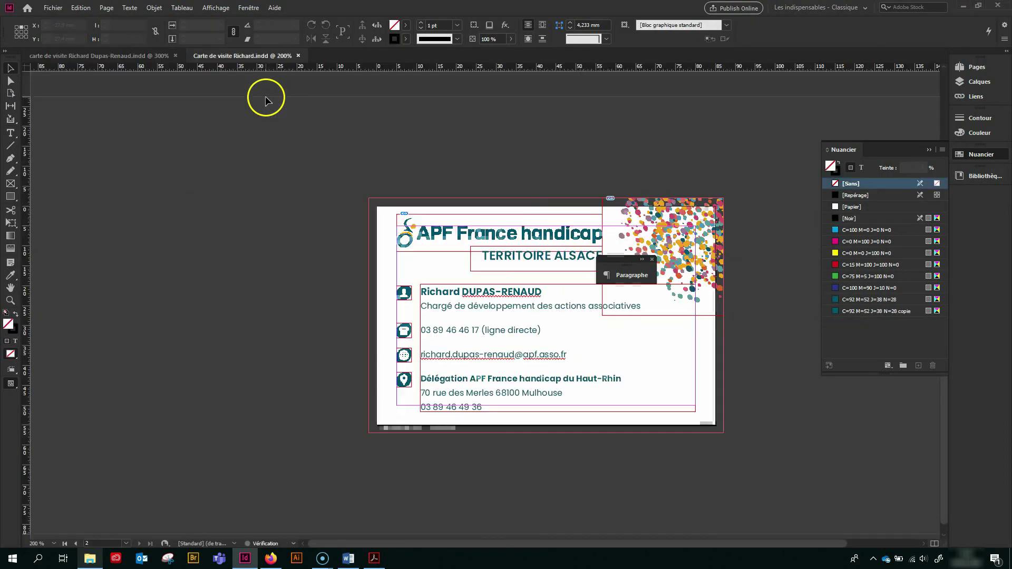
# Set up an Adobe PDF (impression) export of the card that replaces the existing PDF in the package folder
pyautogui.click(53, 8)
pyautogui.click(79, 219)
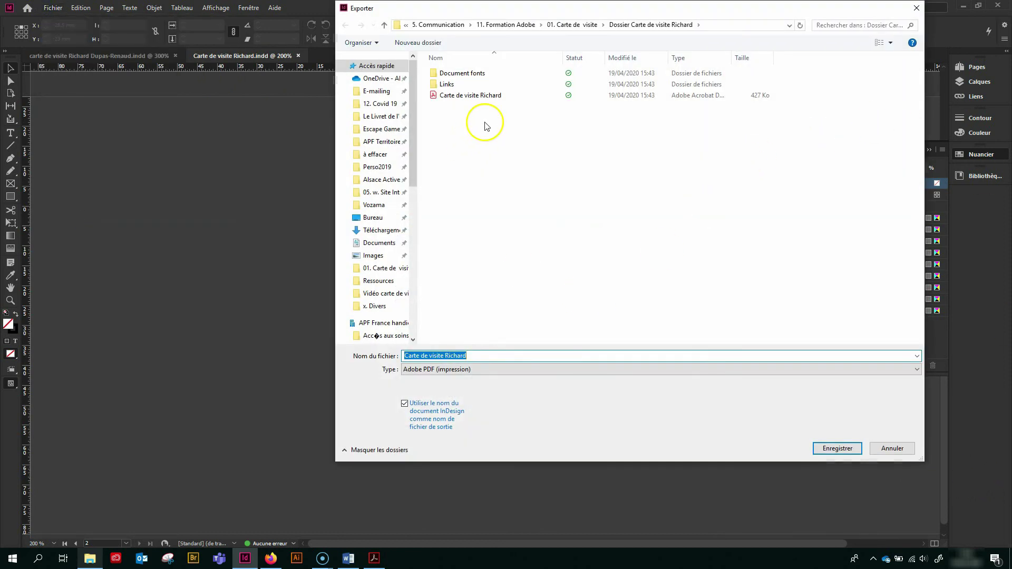
pyautogui.click(485, 96)
pyautogui.click(837, 448)
pyautogui.click(531, 280)
# Enable the document's bleed settings for the PDF and export it with the high-quality preset
pyautogui.click(318, 167)
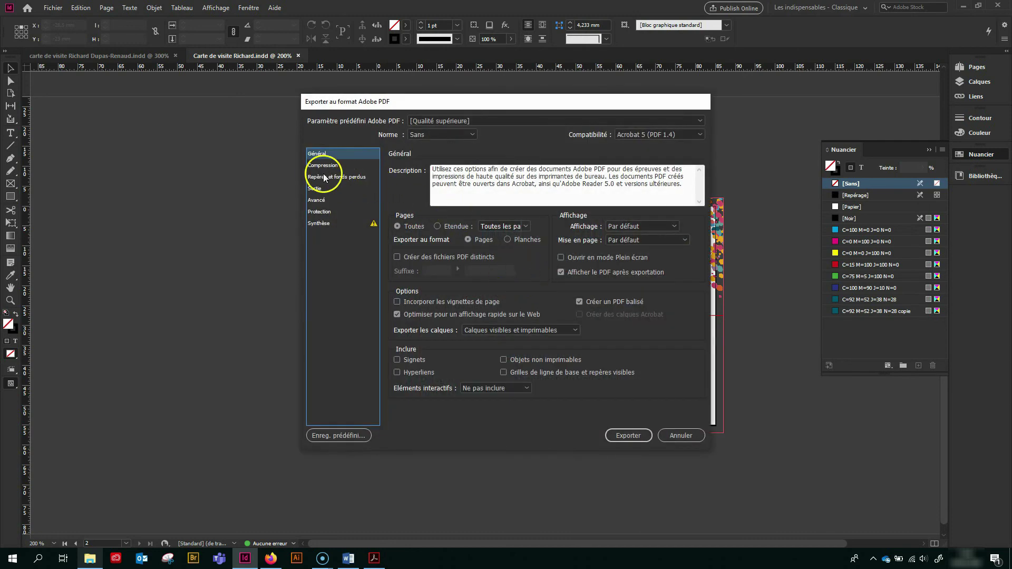
pyautogui.click(329, 178)
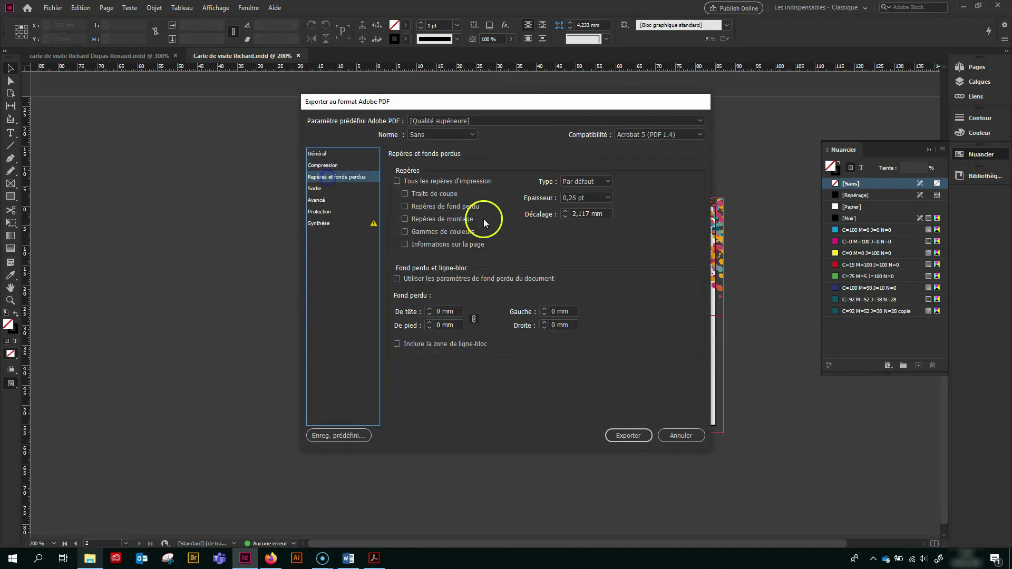
pyautogui.click(399, 279)
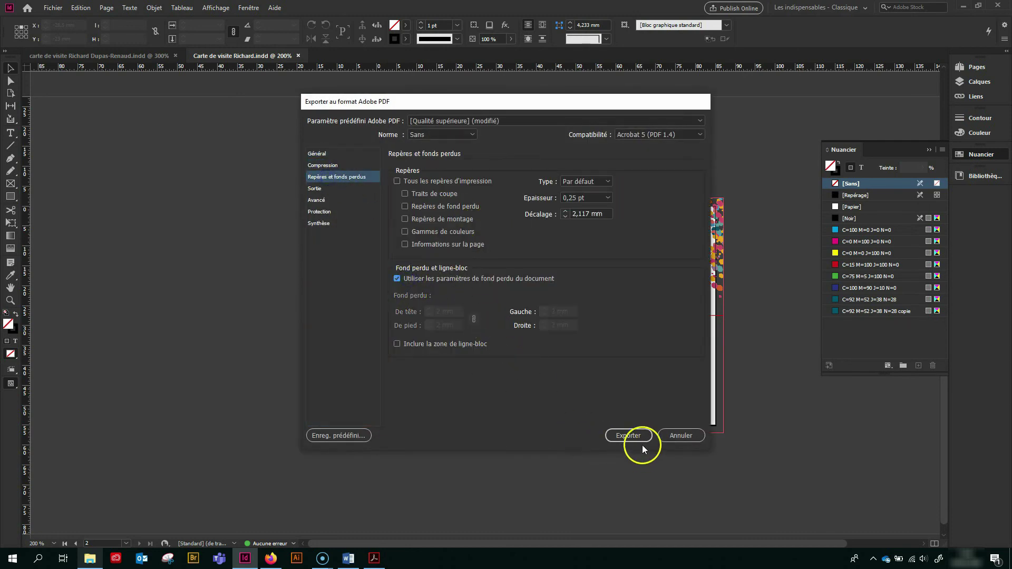
pyautogui.click(630, 435)
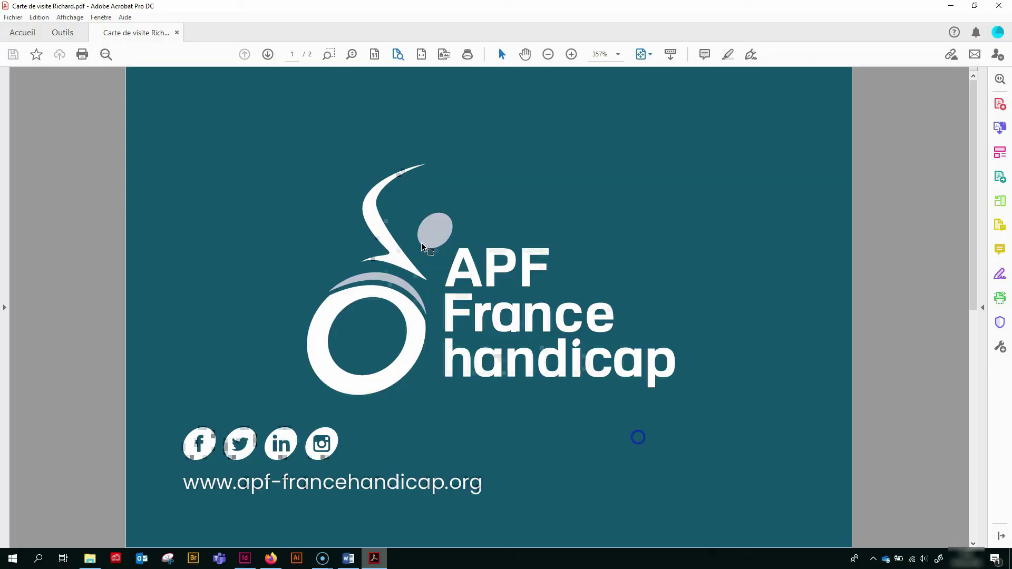
# Inspect both pages of the re-exported PDF to check the bleed around the card
pyautogui.scroll(-1, 409, 248)
pyautogui.scroll(1, 410, 248)
pyautogui.scroll(-1, 409, 248)
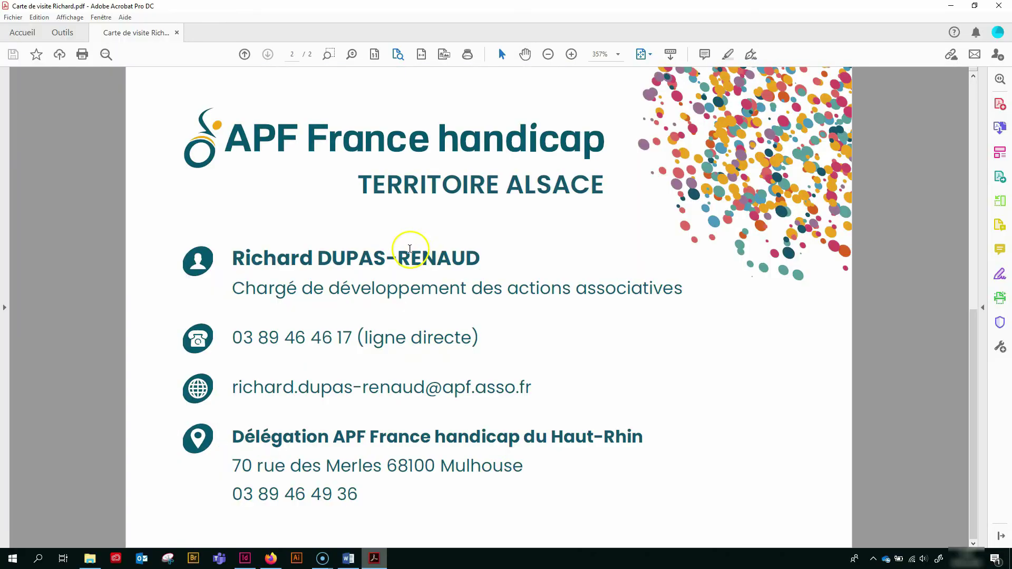